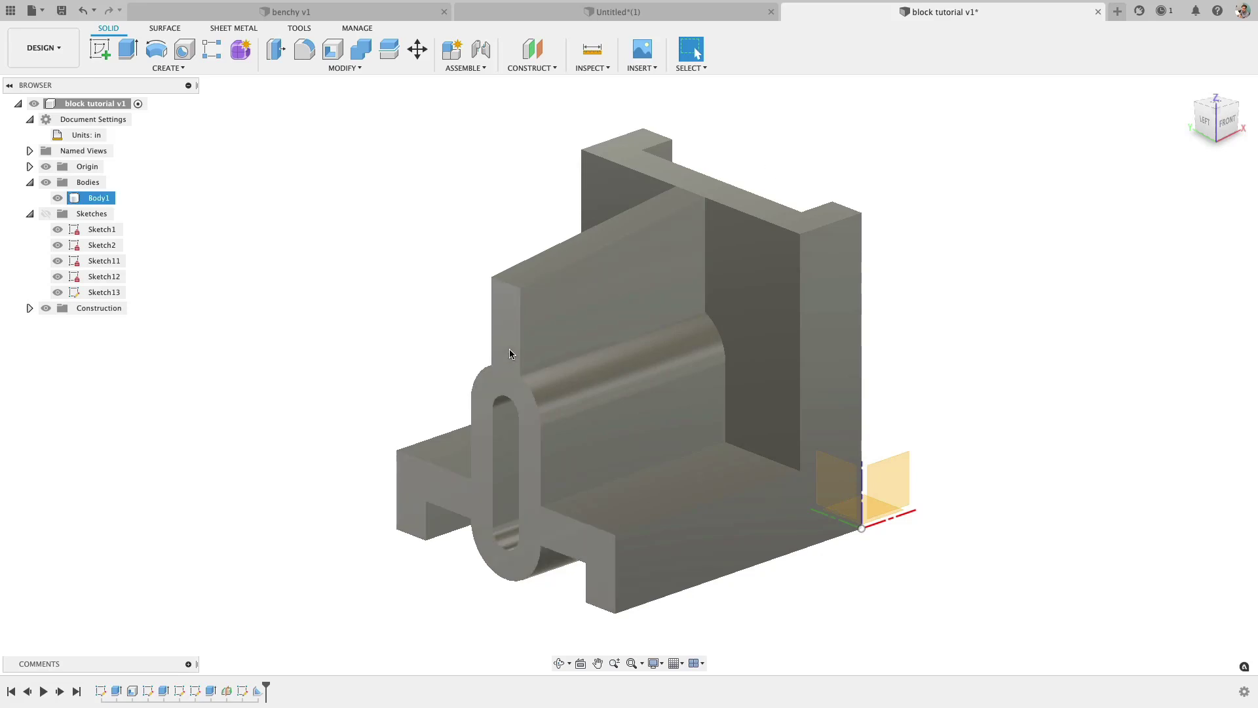
# - Orbit the finished bracket to inspect it from several angles
pyautogui.keyDown('shift'); pyautogui.moveTo(629, 341); pyautogui.dragTo(504, 353, button='middle'); pyautogui.keyUp('shift')
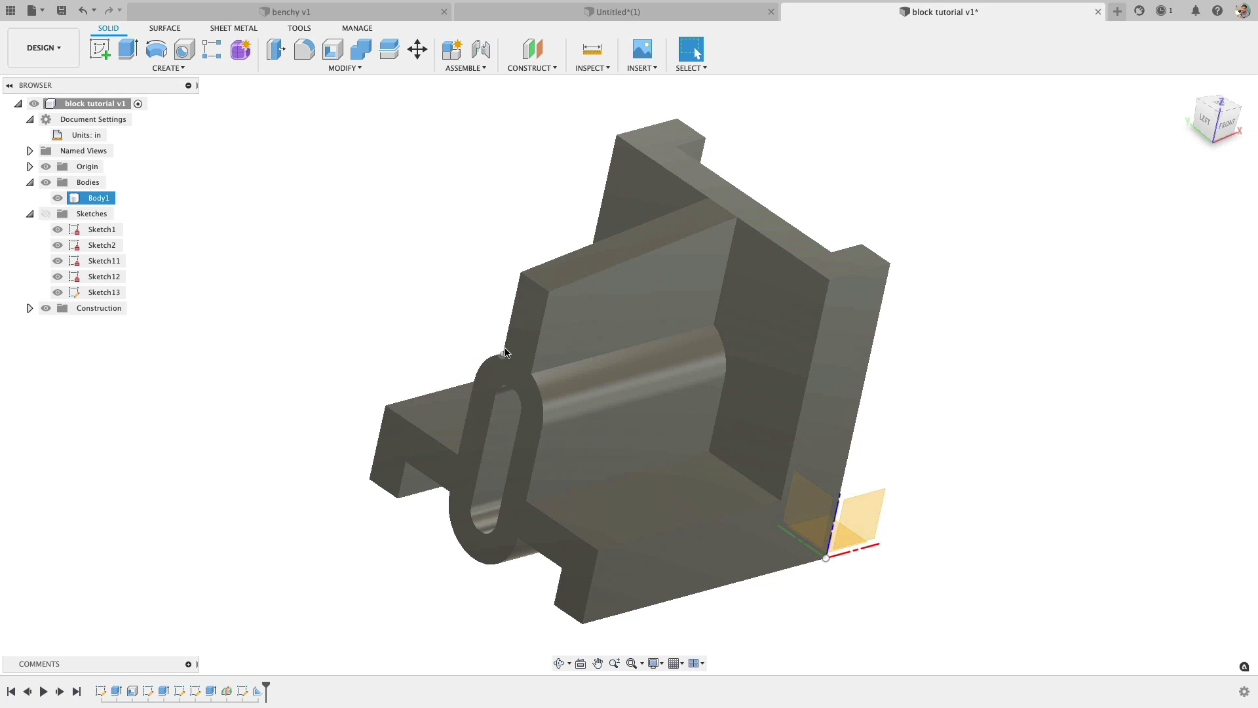
pyautogui.moveTo(674, 422)
pyautogui.keyDown('shift'); pyautogui.mouseDown(button='middle')
pyautogui.moveTo(744, 401)
pyautogui.moveTo(637, 390)
pyautogui.moveTo(673, 416)
pyautogui.moveTo(674, 393)
pyautogui.moveTo(688, 410)
pyautogui.mouseUp(button='middle'); pyautogui.keyUp('shift')
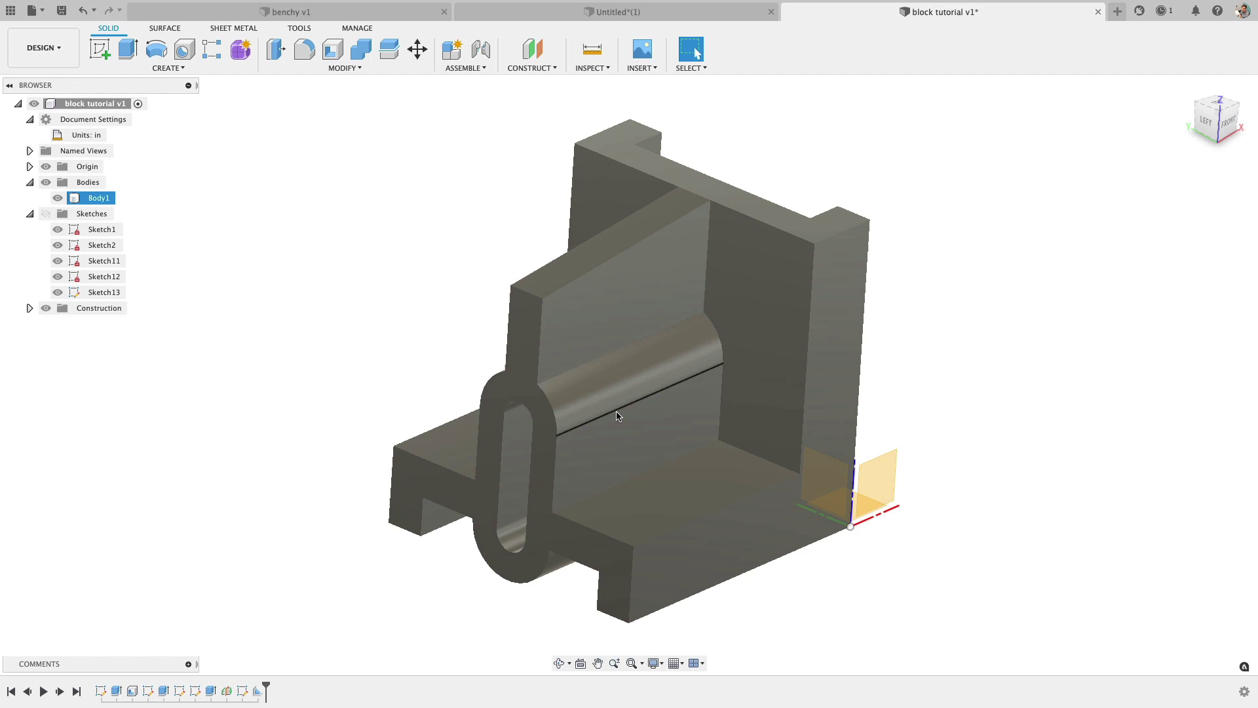
pyautogui.keyDown('shift'); pyautogui.moveTo(616, 415); pyautogui.dragTo(680, 376, button='middle'); pyautogui.keyUp('shift')
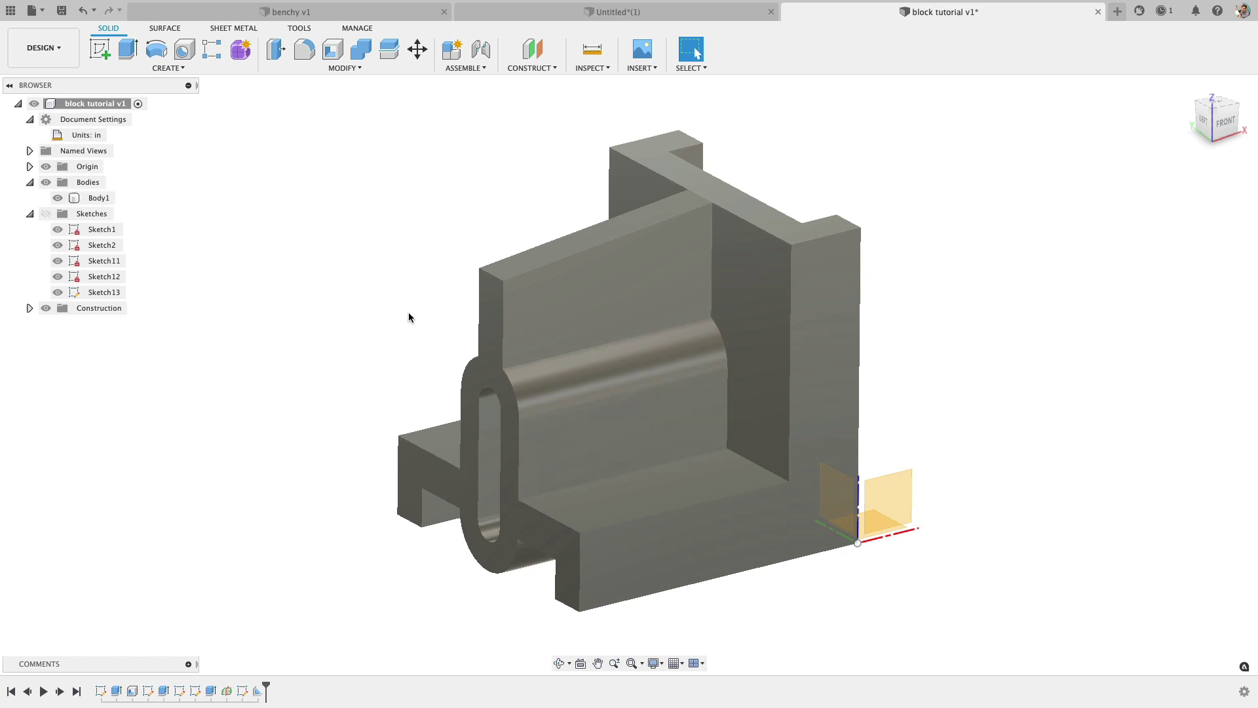
pyautogui.keyDown('shift'); pyautogui.moveTo(408, 312); pyautogui.dragTo(420, 317, button='middle'); pyautogui.keyUp('shift')
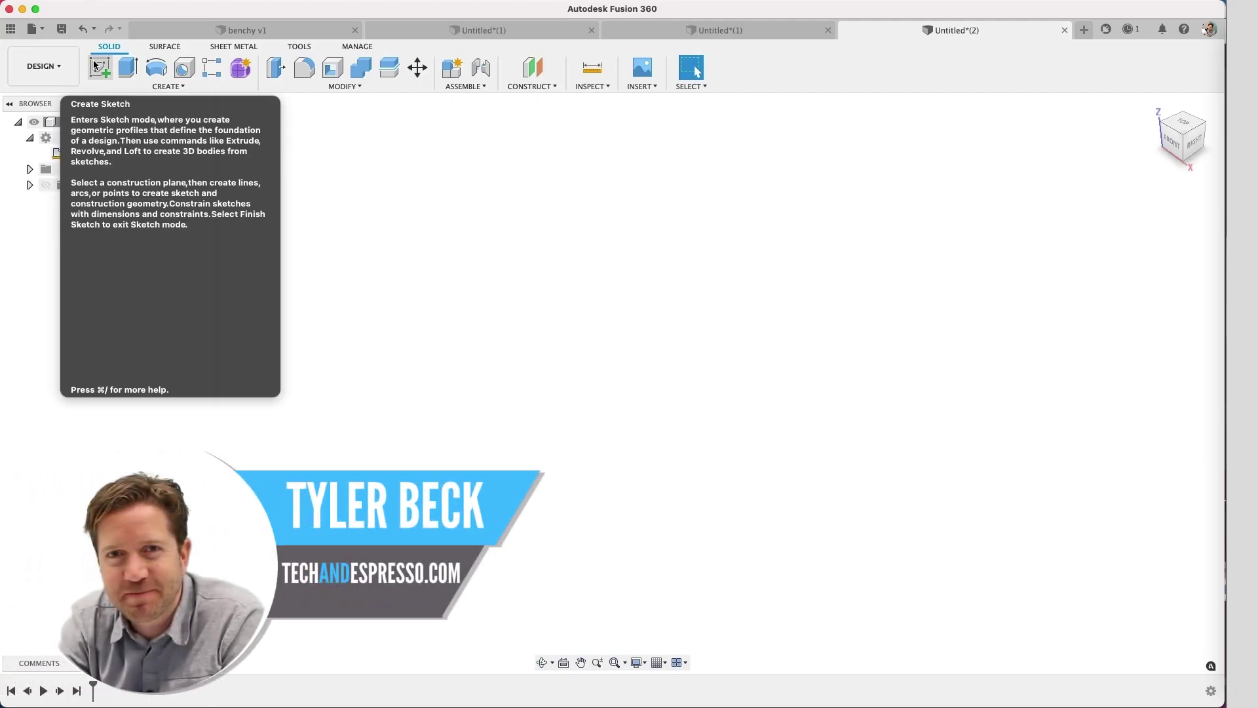
# - Start a new sketch on the front plane
pyautogui.click(96, 66)
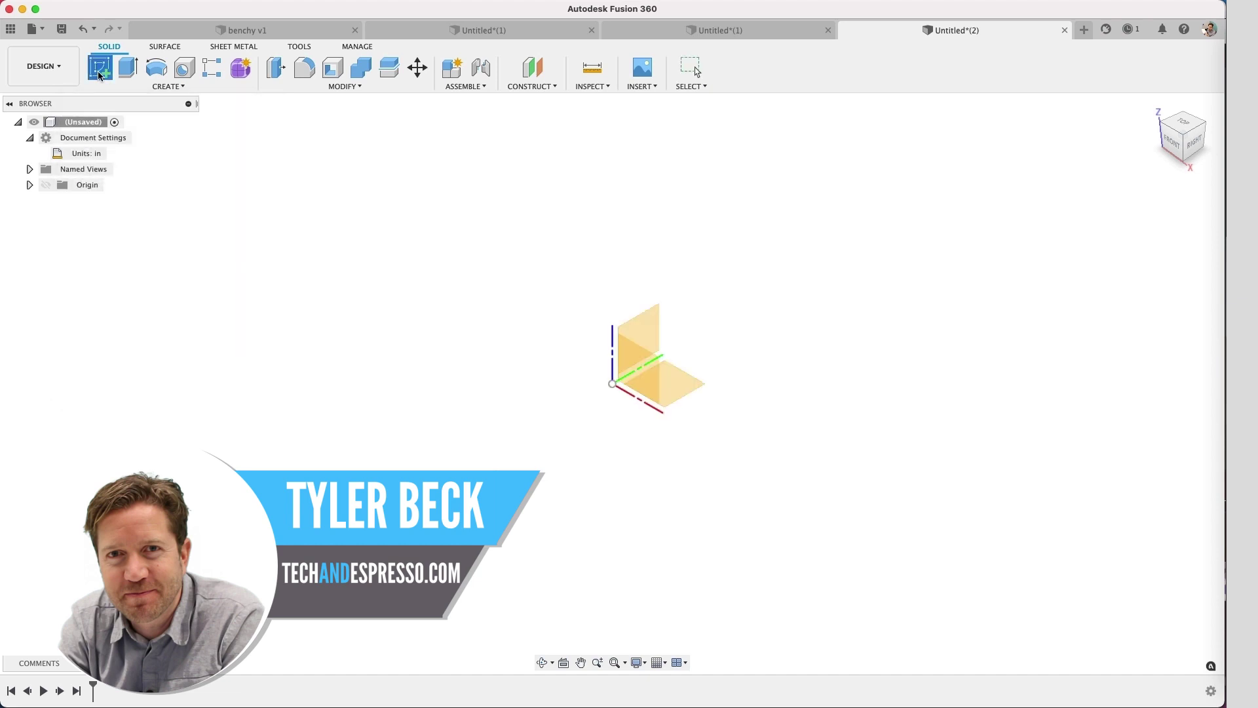
pyautogui.click(640, 370)
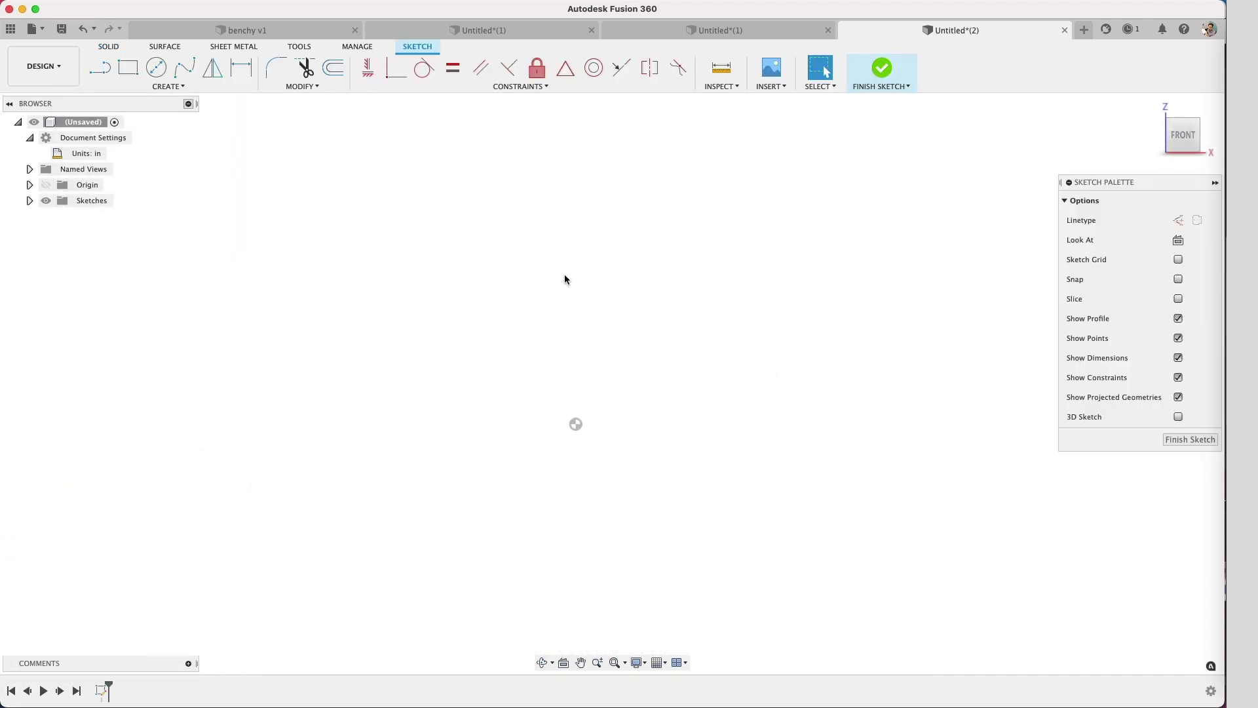
pyautogui.click(128, 68)
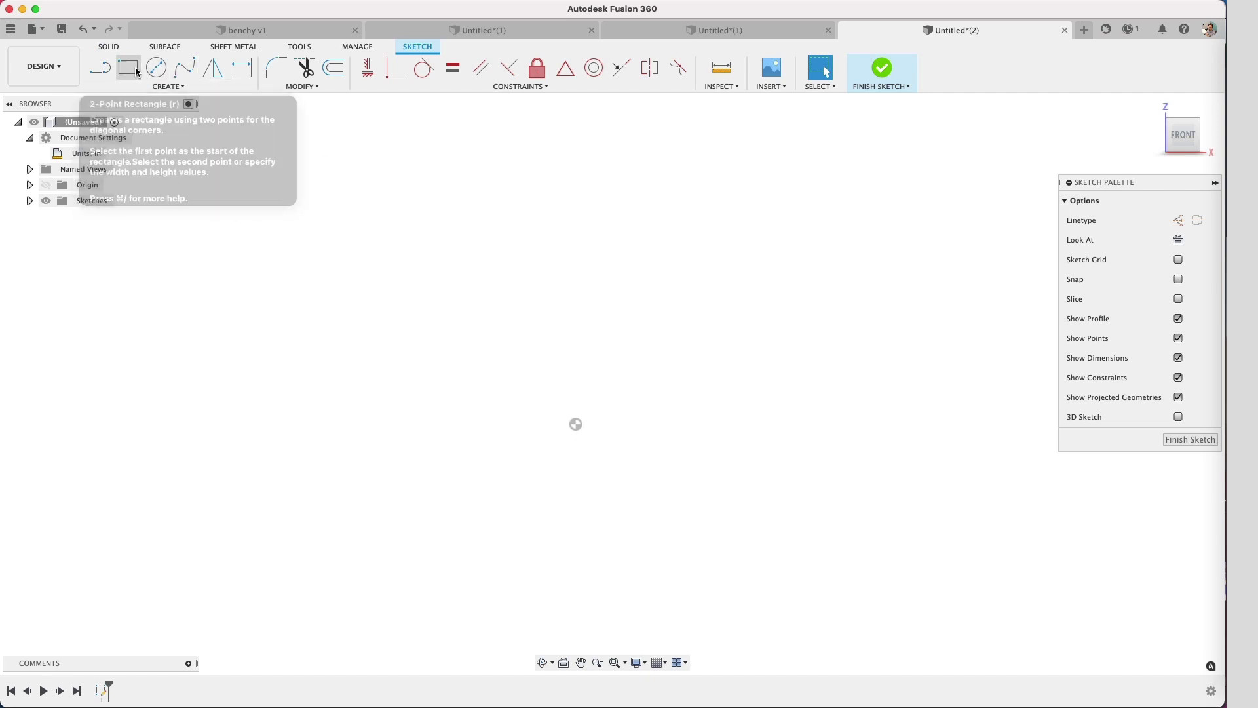
pyautogui.click(99, 67)
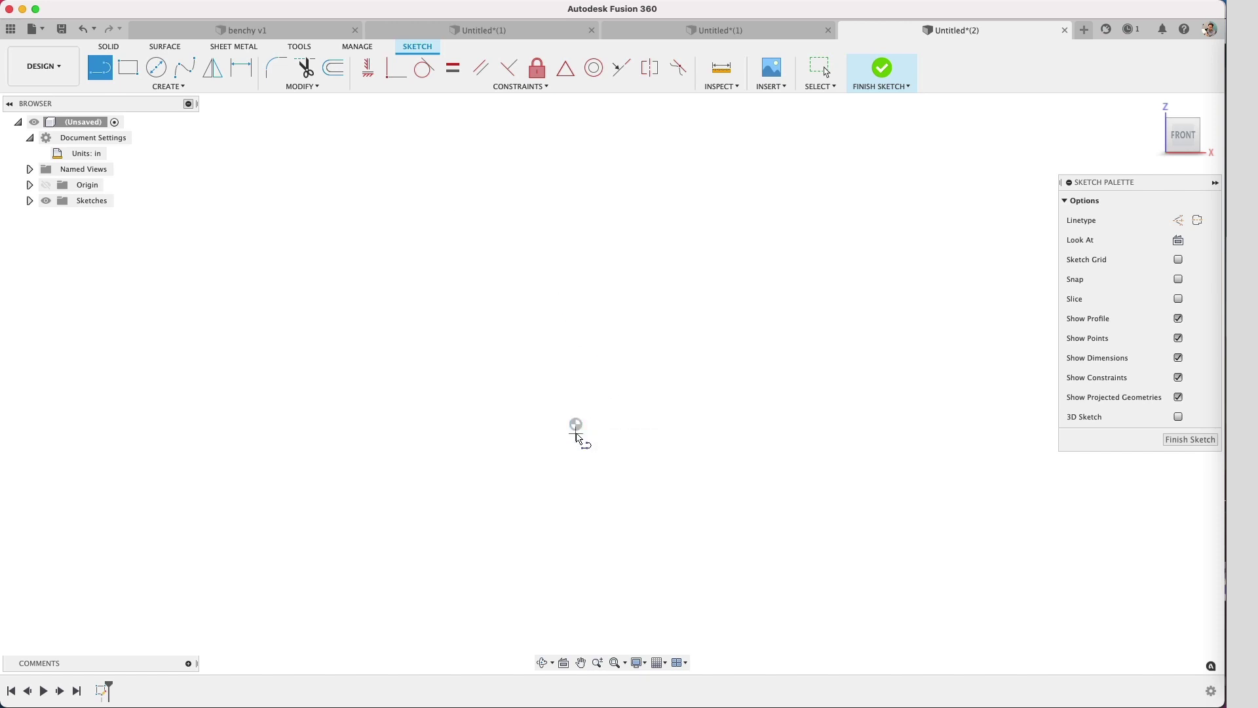
# - Draw a vertical line up from the origin and a horizontal line left from it
pyautogui.click(576, 424)
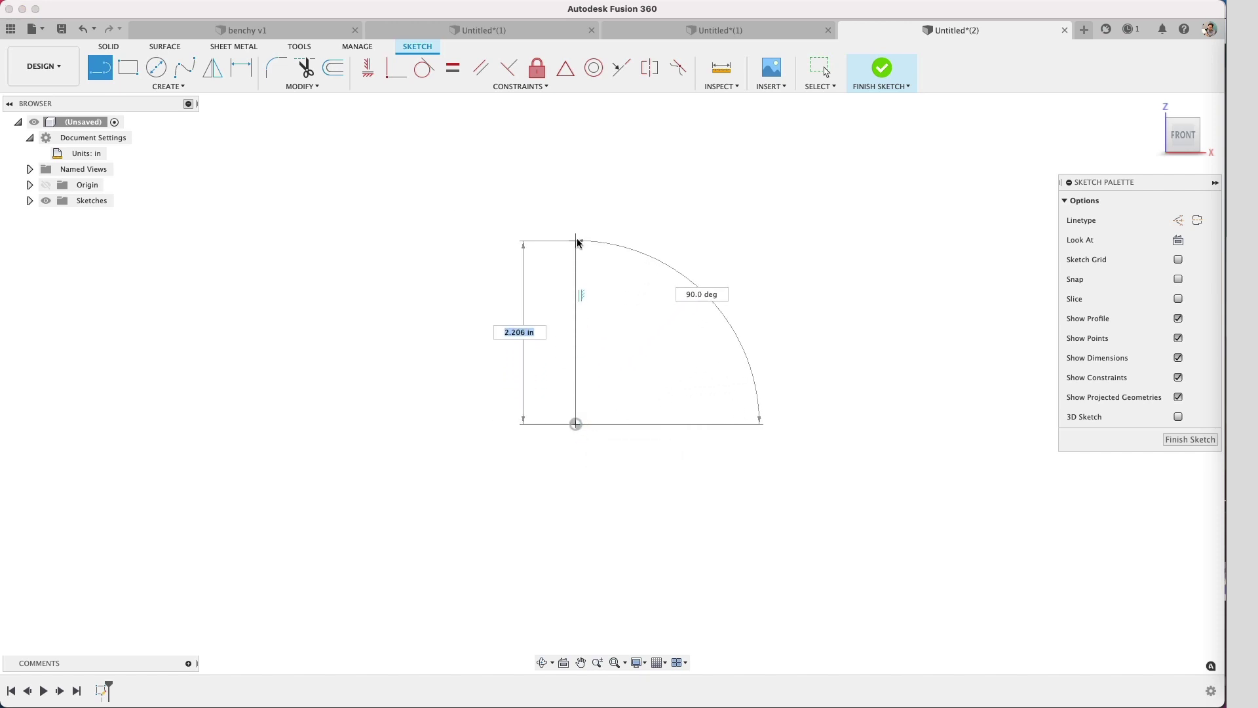
pyautogui.click(577, 237)
pyautogui.press('Escape')
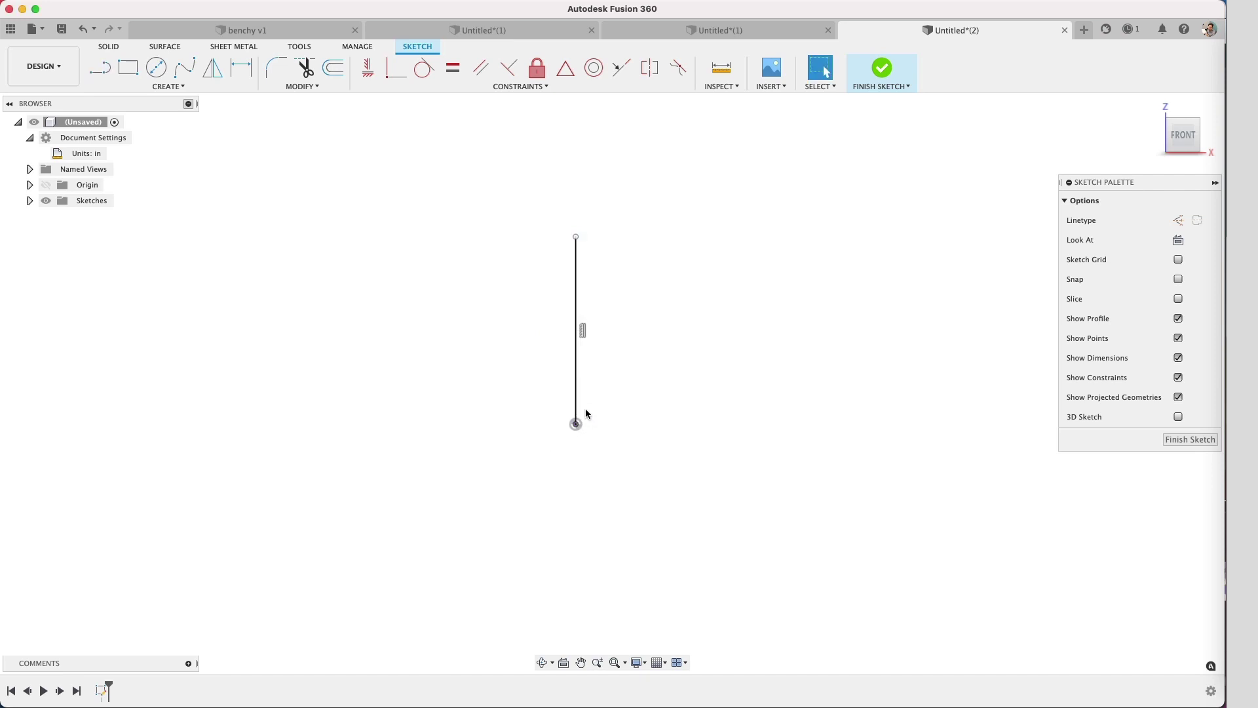
pyautogui.click(99, 68)
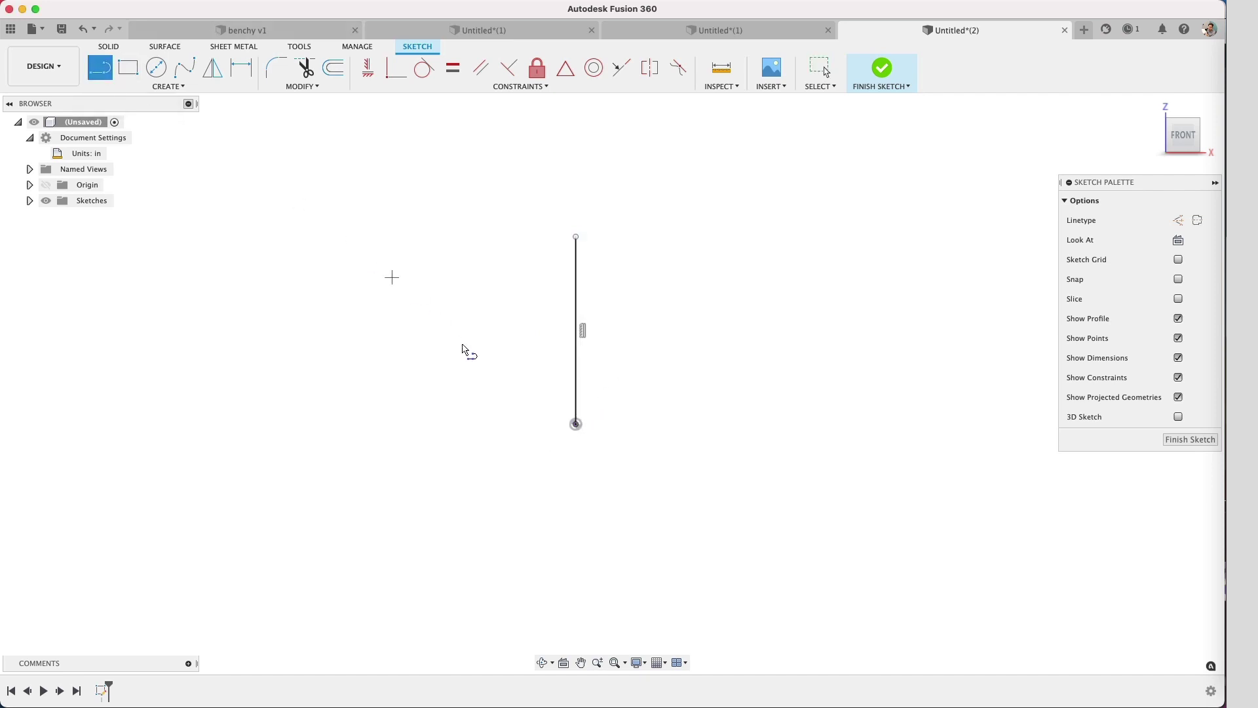
pyautogui.click(576, 425)
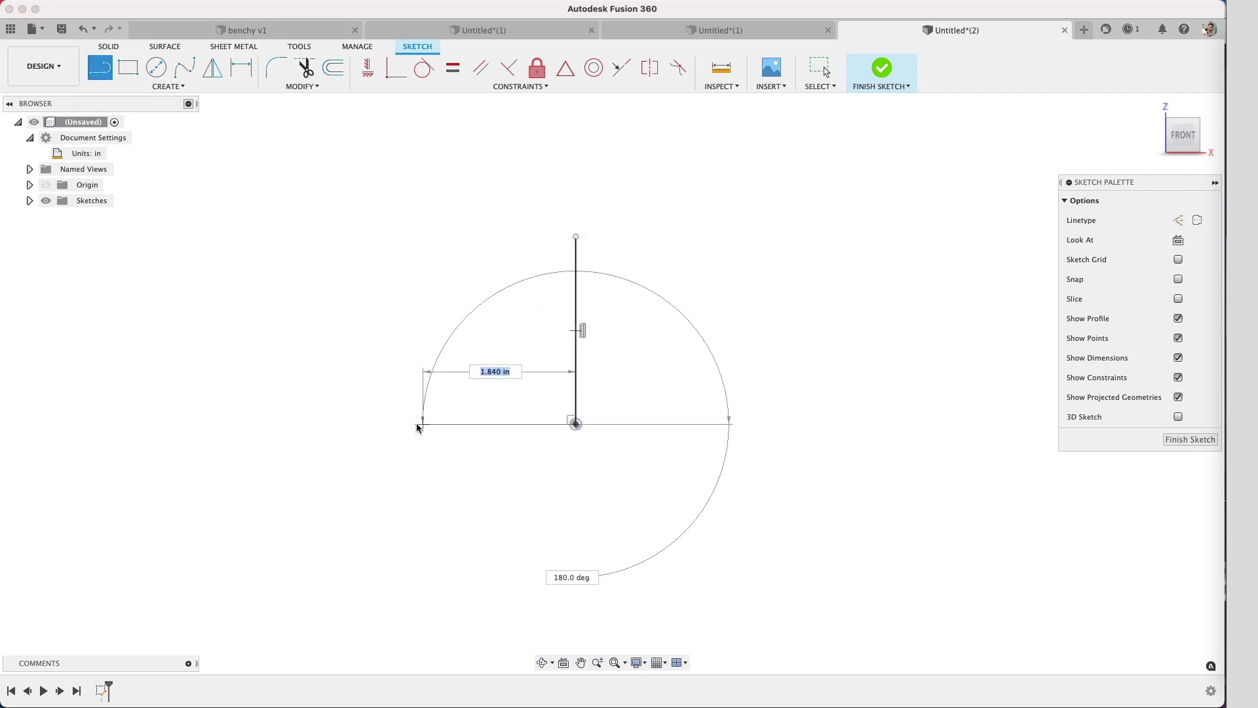
pyautogui.click(415, 425)
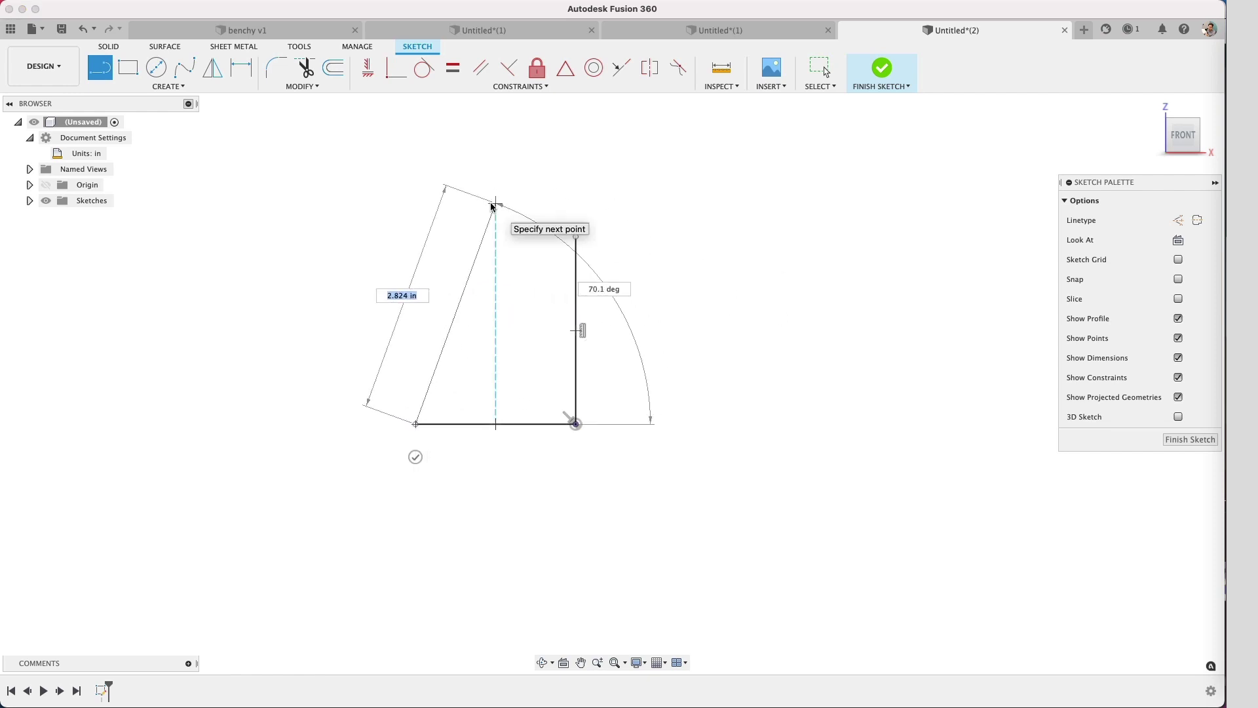
pyautogui.press('Escape')
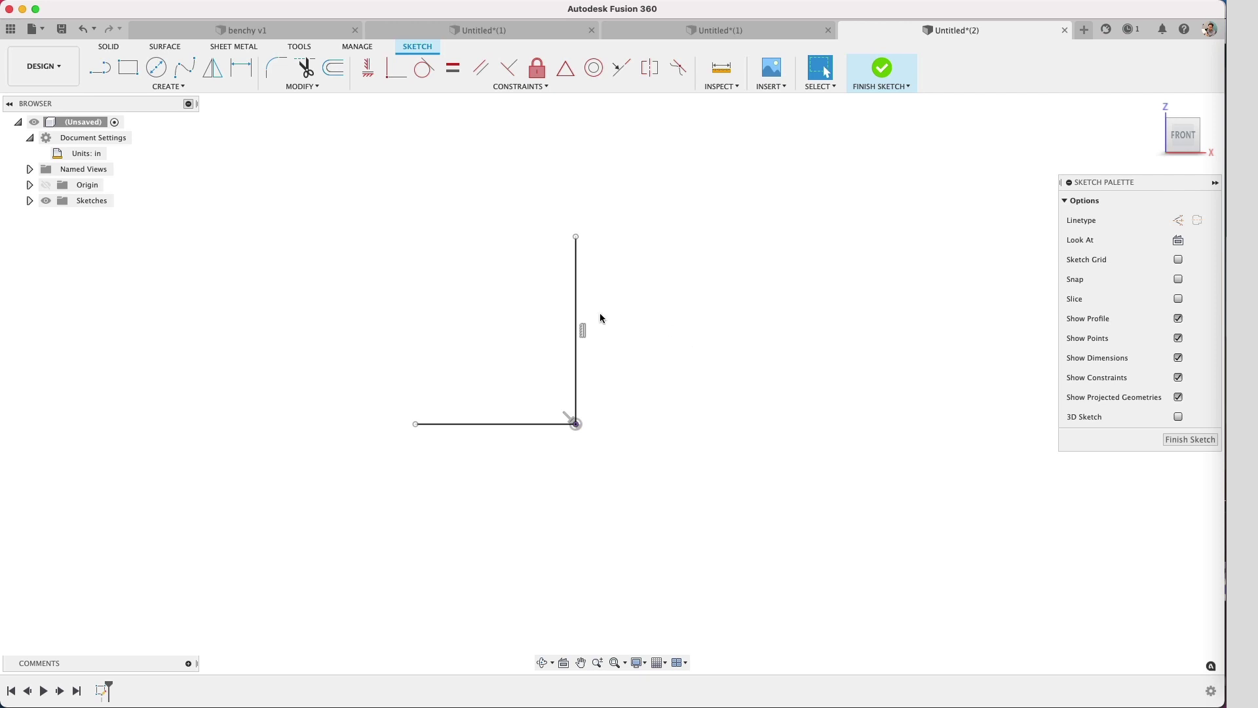
pyautogui.moveTo(84, 159)
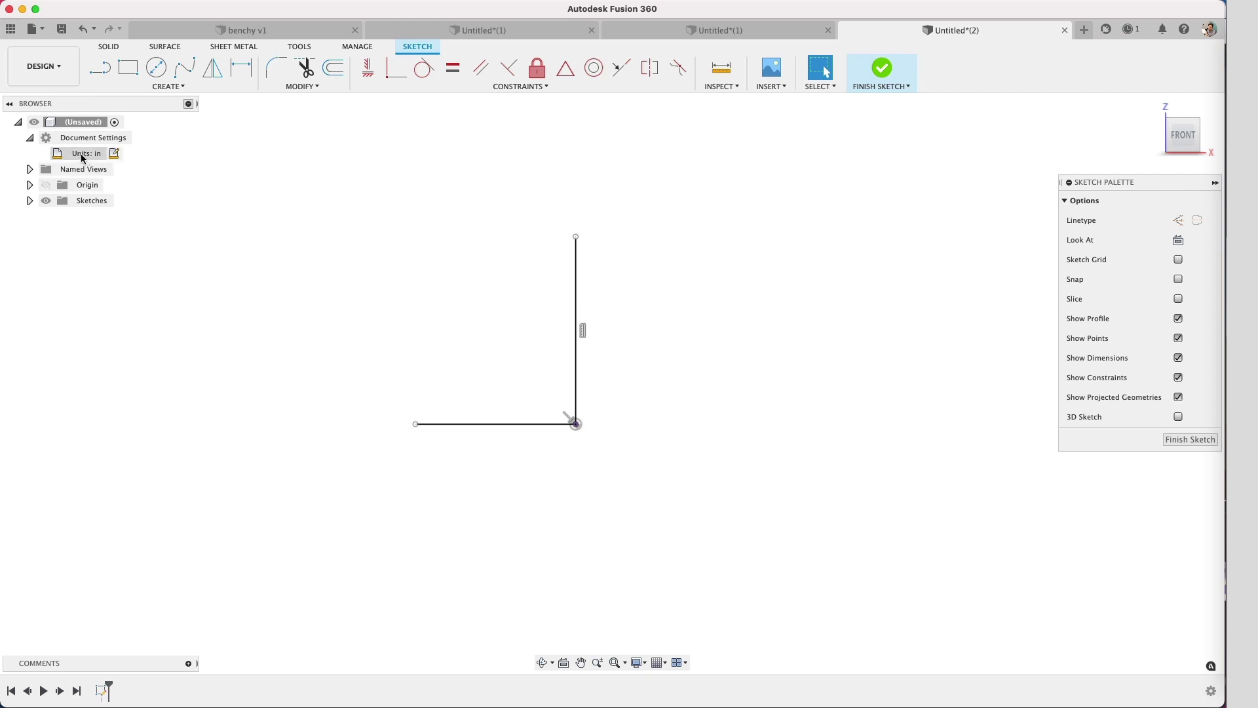
pyautogui.click(114, 155)
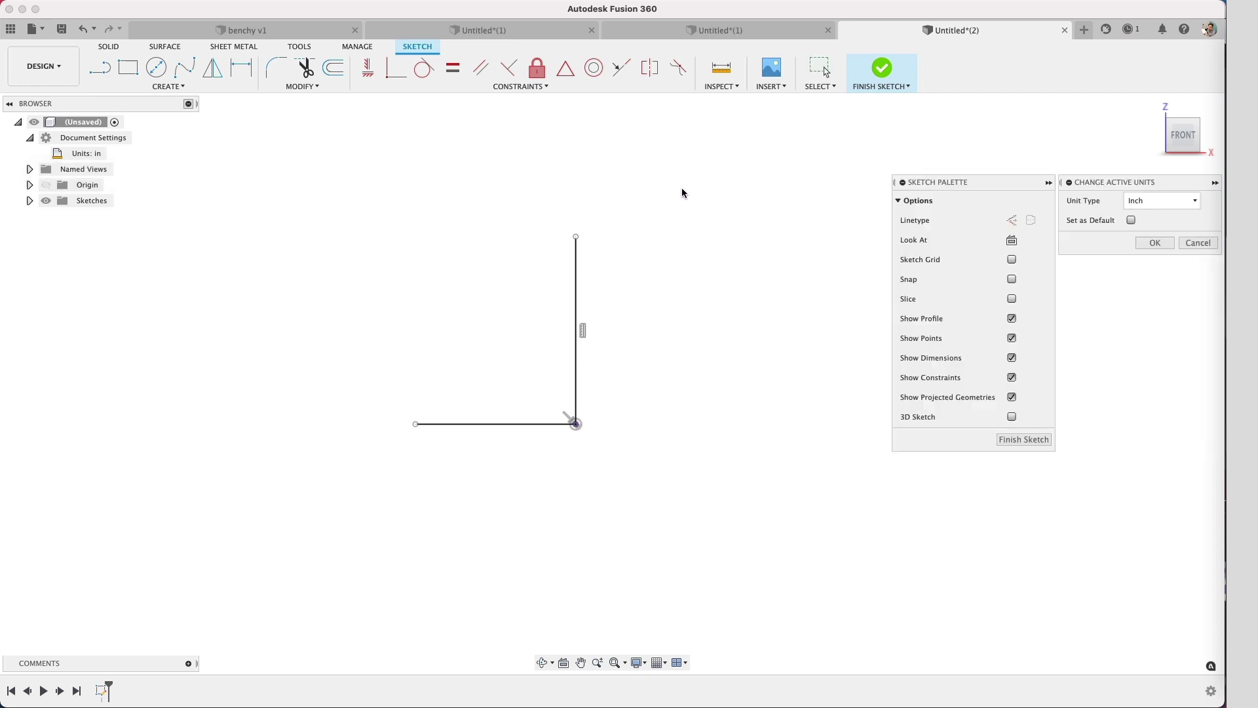
pyautogui.click(1129, 204)
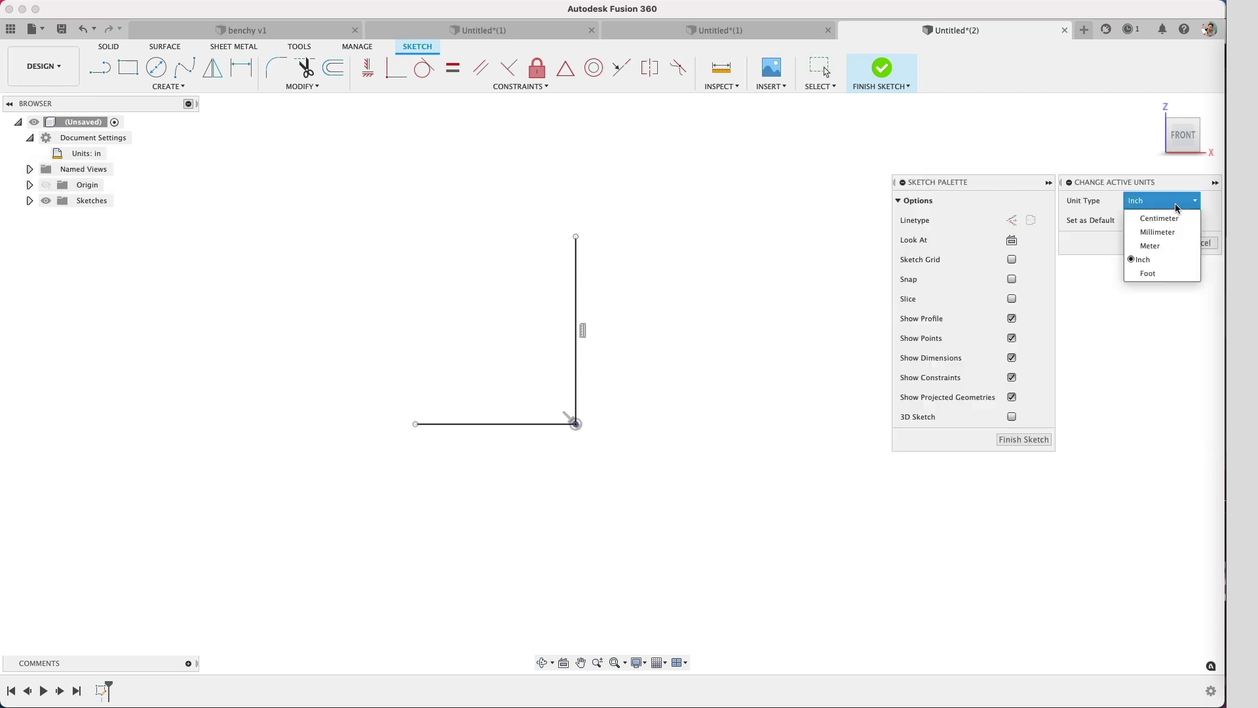
pyautogui.click(1212, 231)
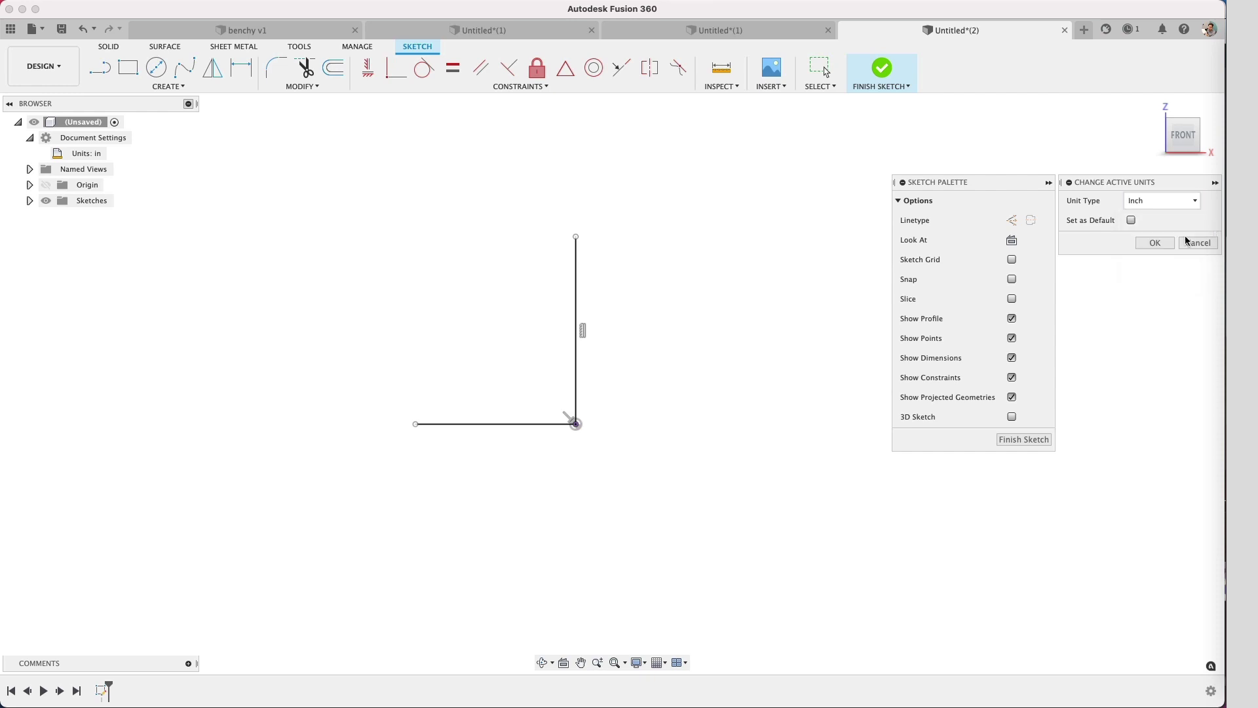
pyautogui.click(1166, 243)
pyautogui.press('d')
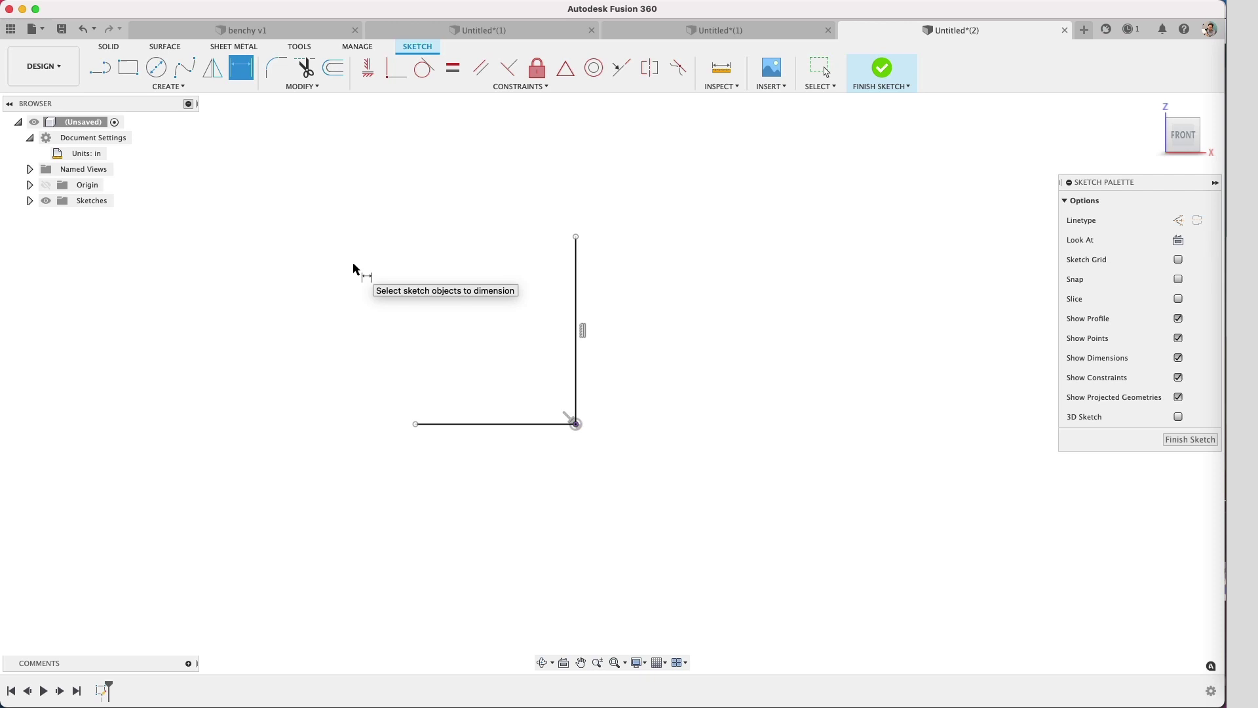
# - Dimension the horizontal and the vertical line to 1.6 in each
pyautogui.click(513, 425)
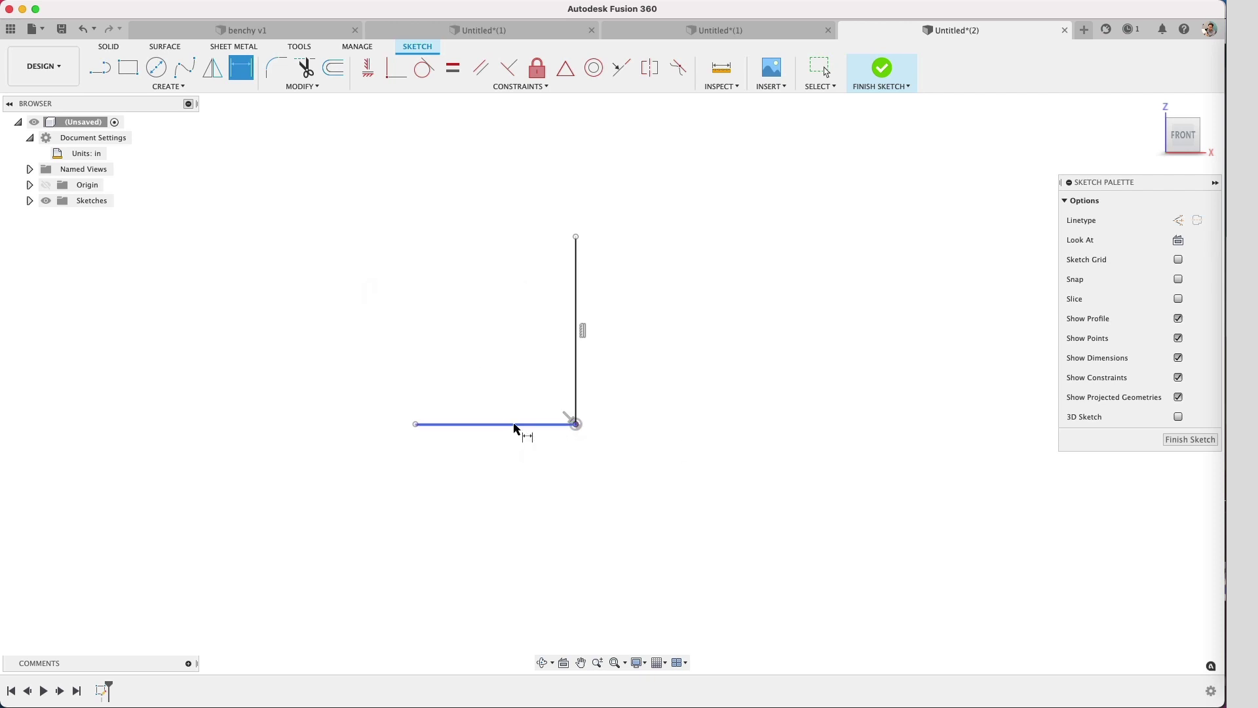
pyautogui.click(515, 478)
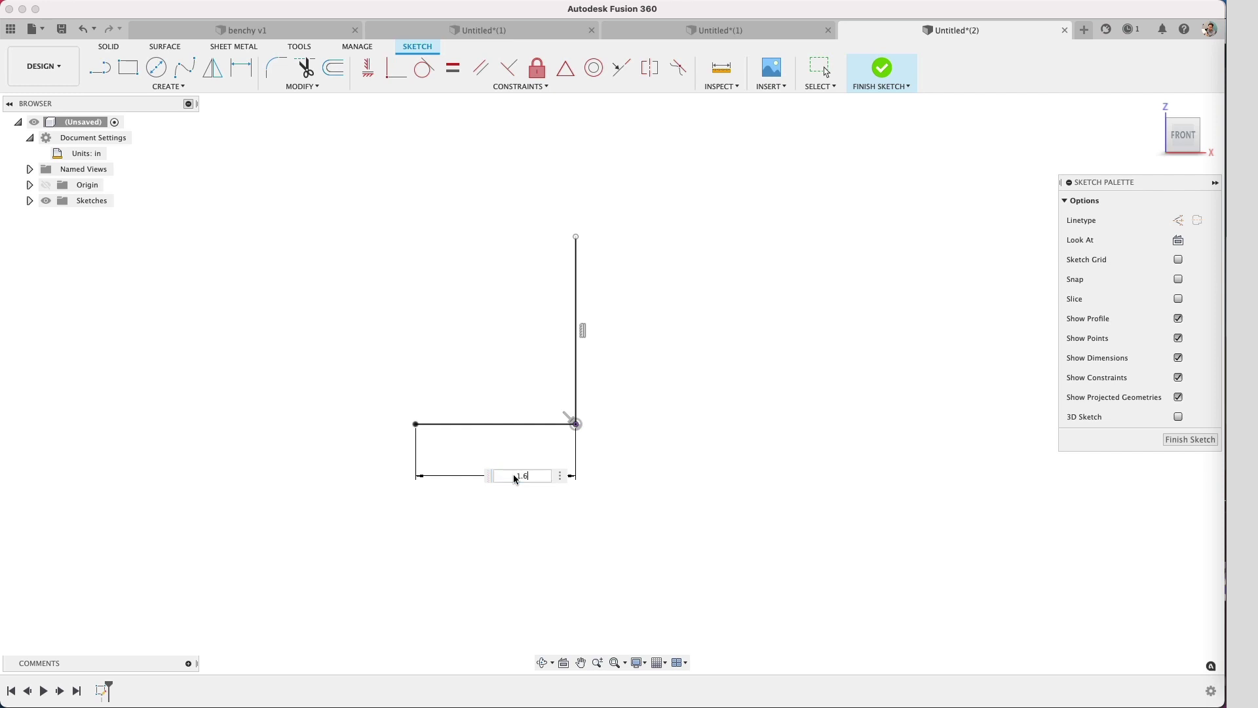
pyautogui.write('1.6')
pyautogui.press('Return')
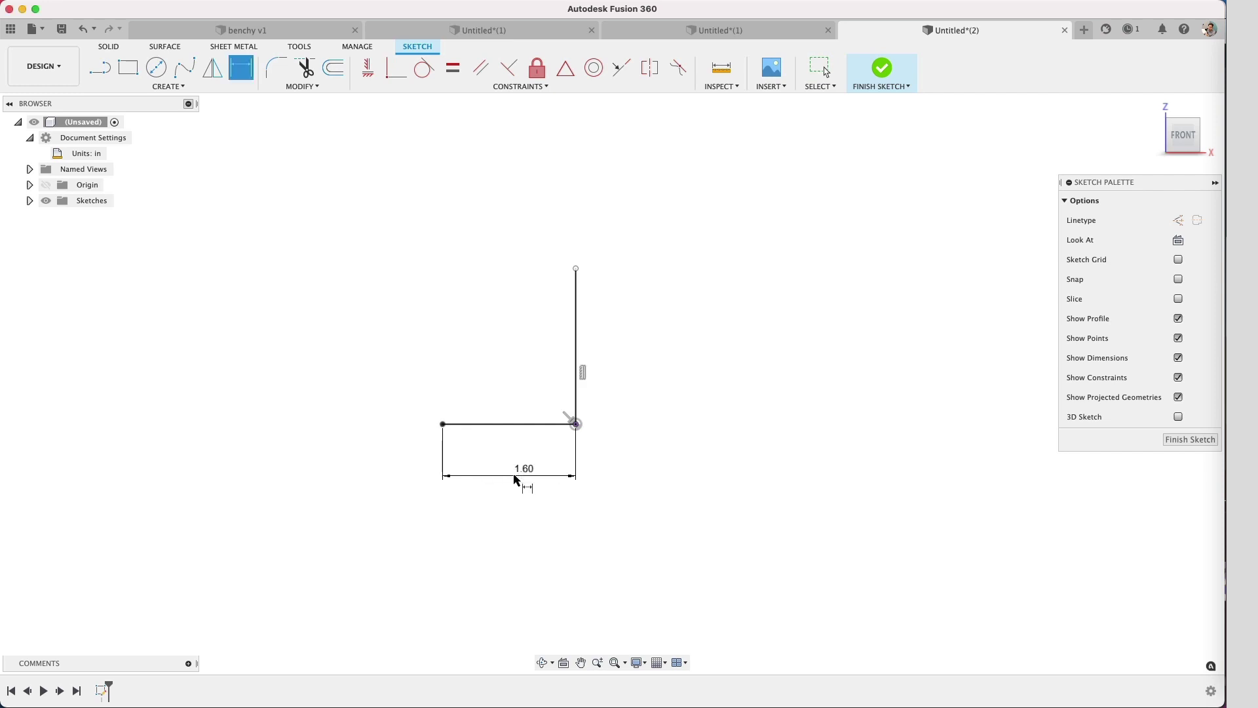
pyautogui.click(576, 341)
pyautogui.click(643, 344)
pyautogui.write('1.')
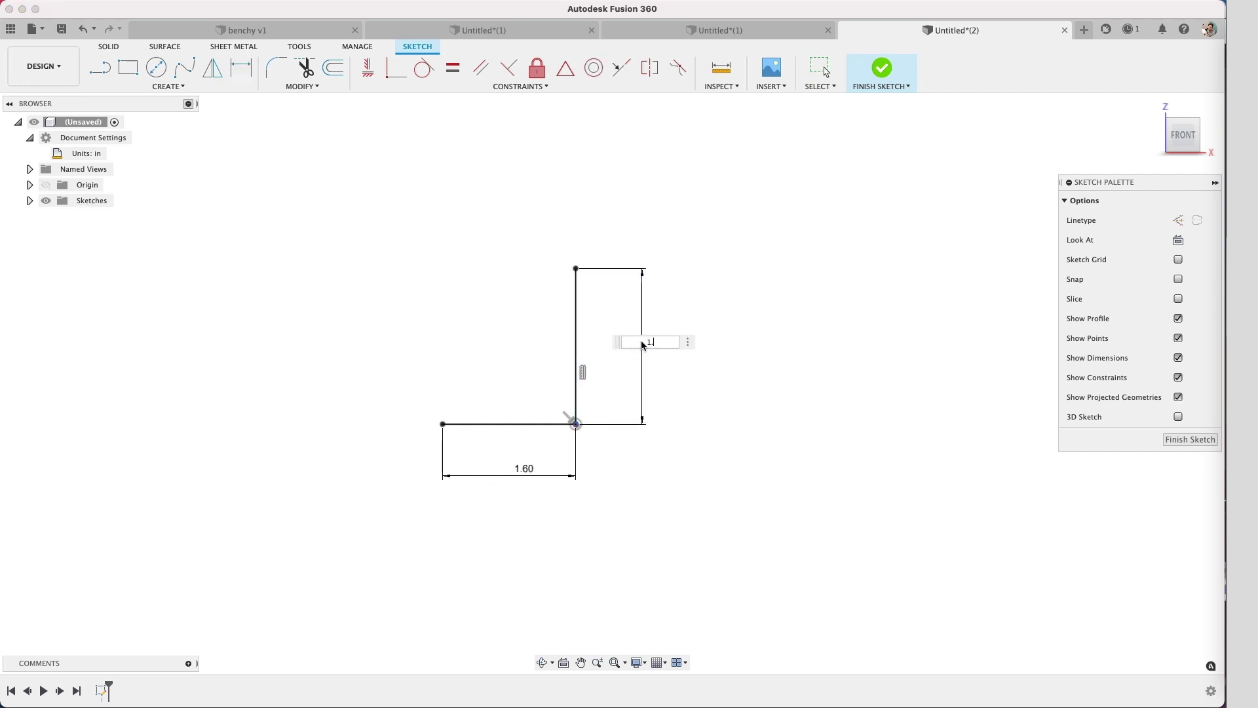
pyautogui.write('6')
pyautogui.press('Return')
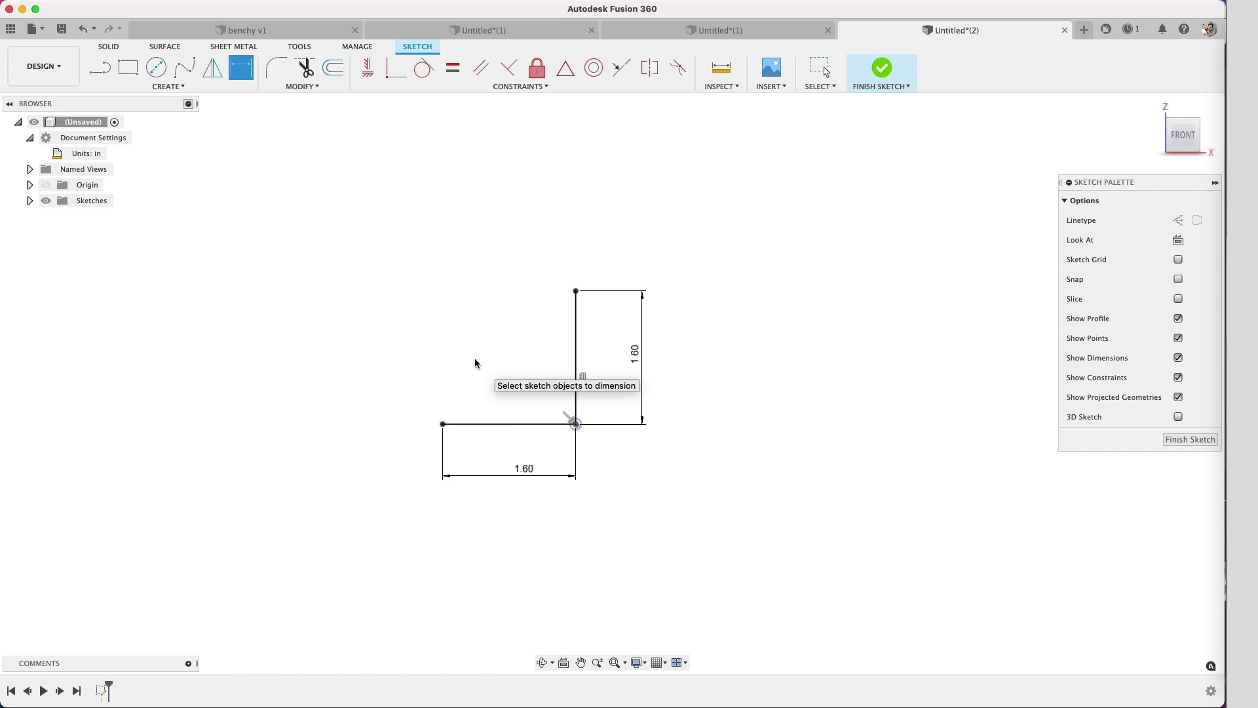
pyautogui.press('s')
pyautogui.press('s')
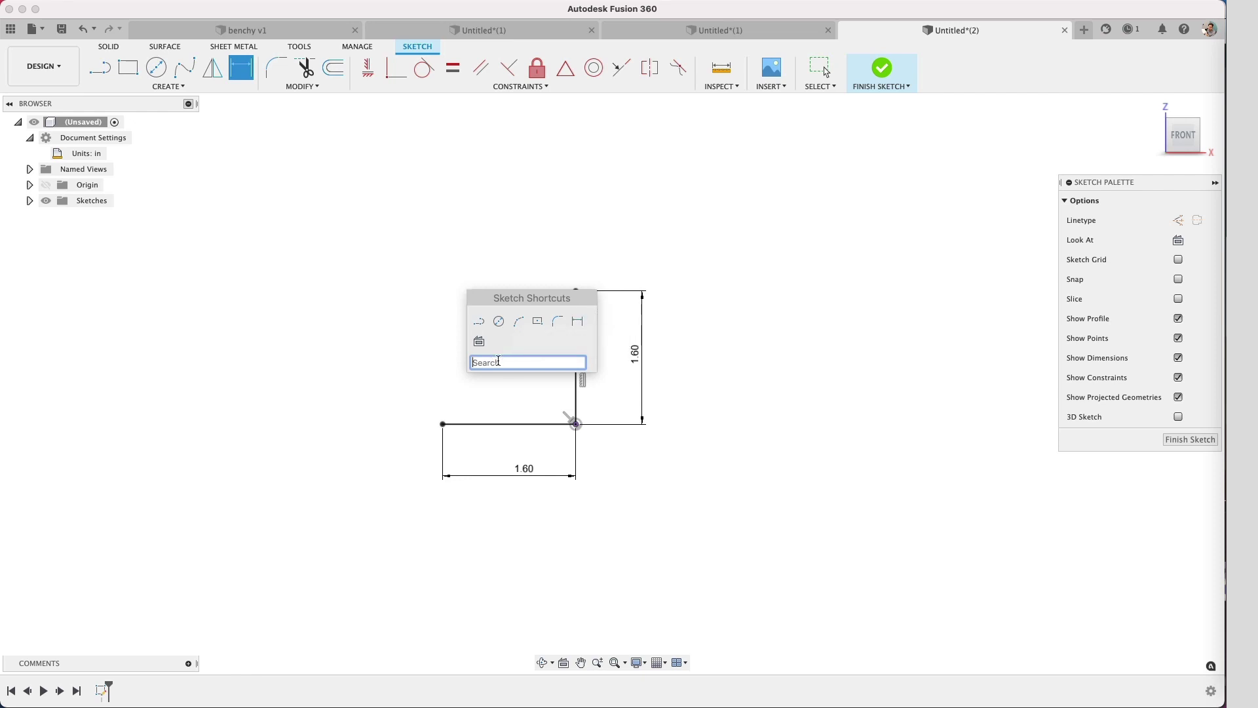
# - Offset the horizontal and vertical lines 0.4 in inward with the Offset command
pyautogui.write('offs')
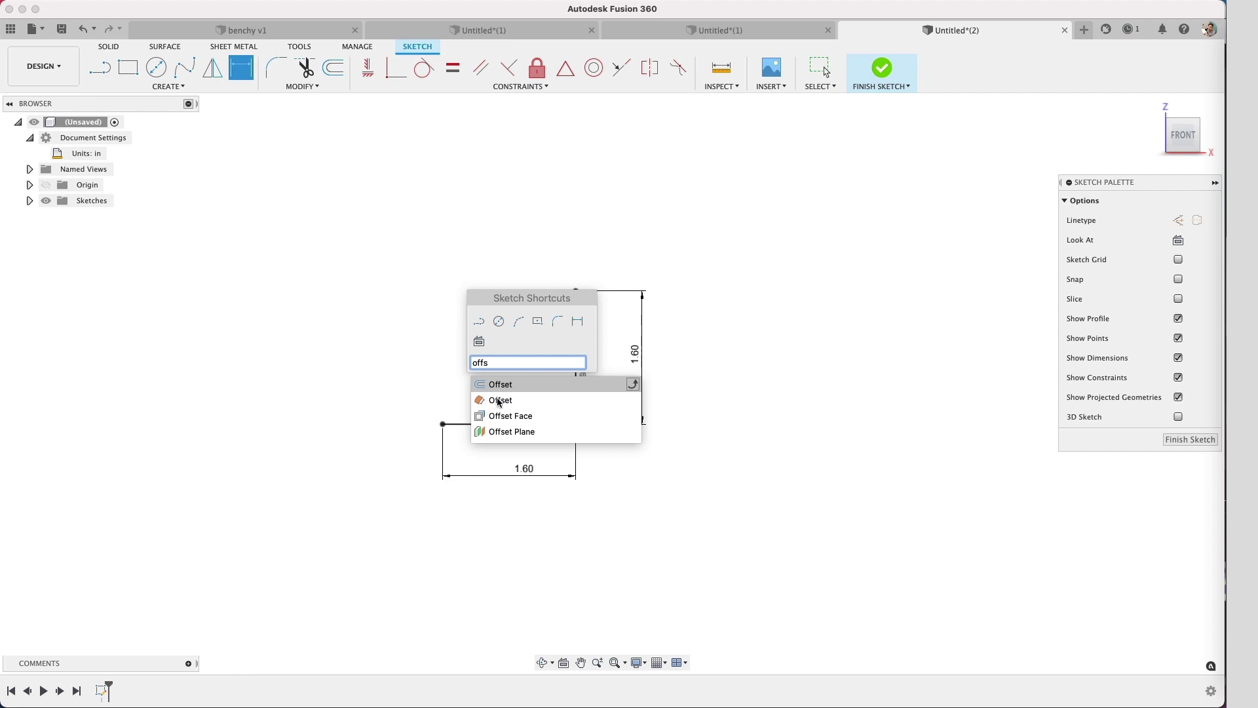
pyautogui.click(485, 384)
pyautogui.click(525, 424)
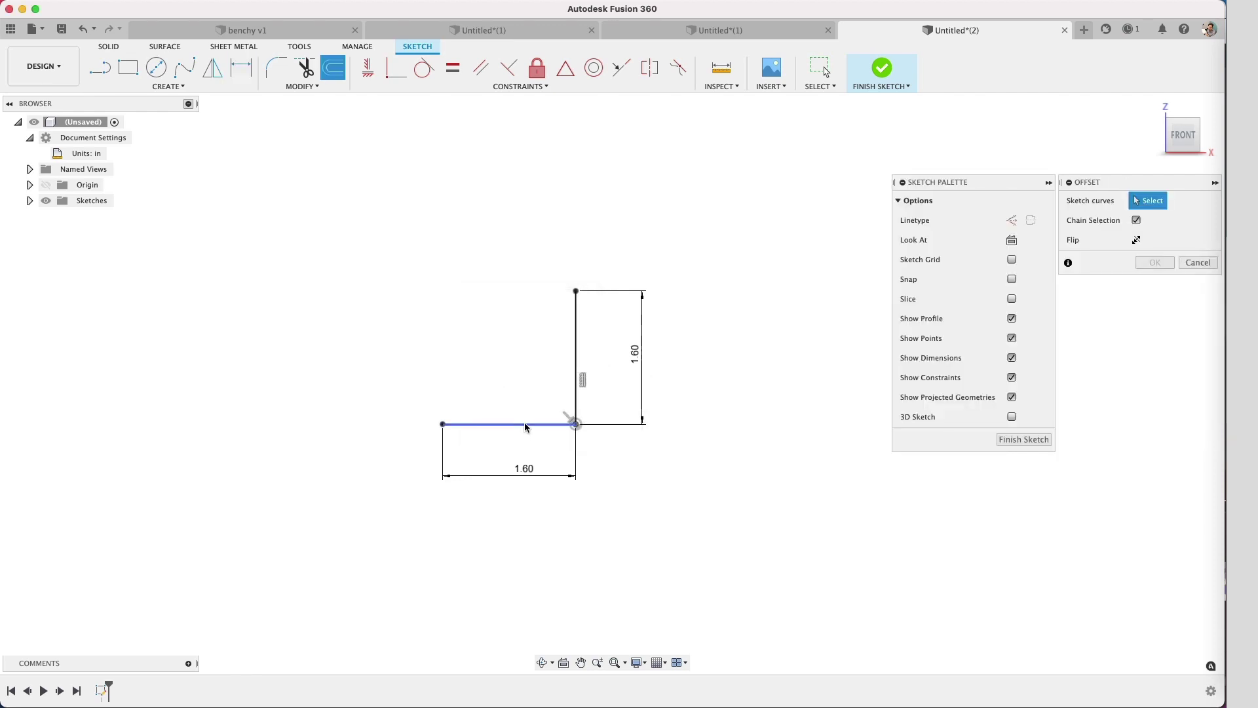
pyautogui.click(574, 398)
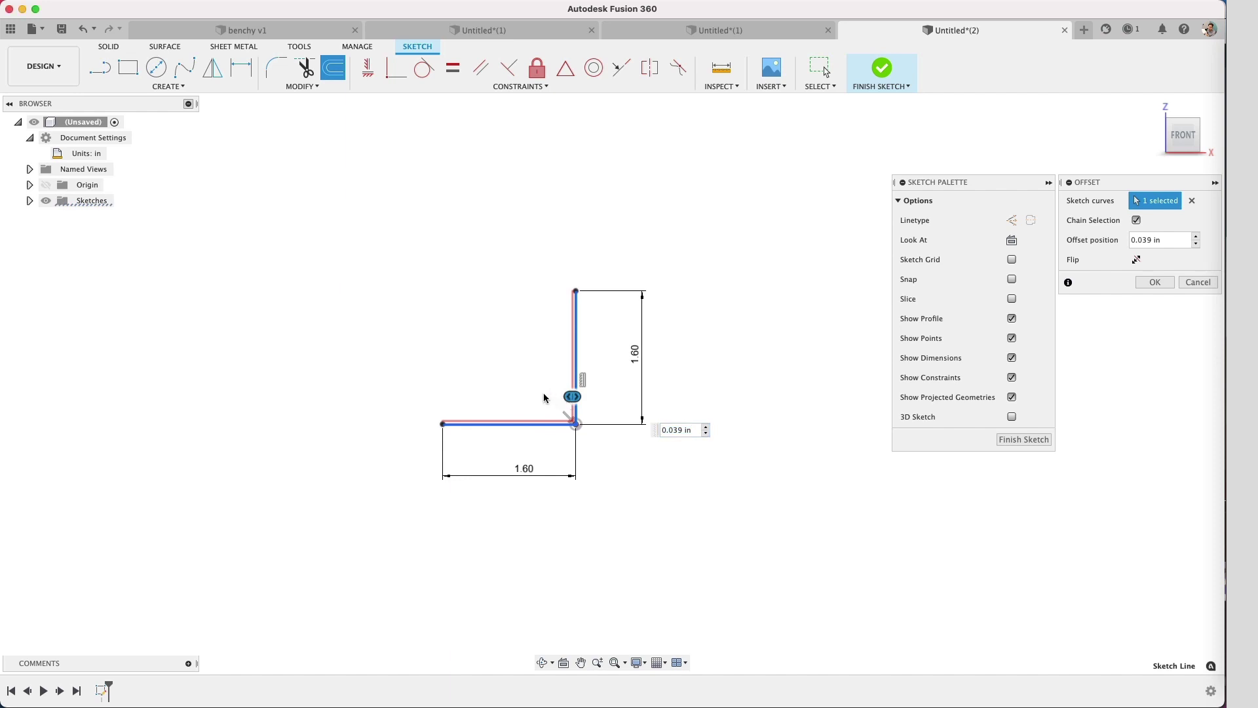
pyautogui.moveTo(572, 396)
pyautogui.mouseDown()
pyautogui.moveTo(553, 397)
pyautogui.moveTo(640, 396)
pyautogui.moveTo(524, 395)
pyautogui.moveTo(589, 397)
pyautogui.moveTo(527, 395)
pyautogui.moveTo(550, 394)
pyautogui.mouseUp()
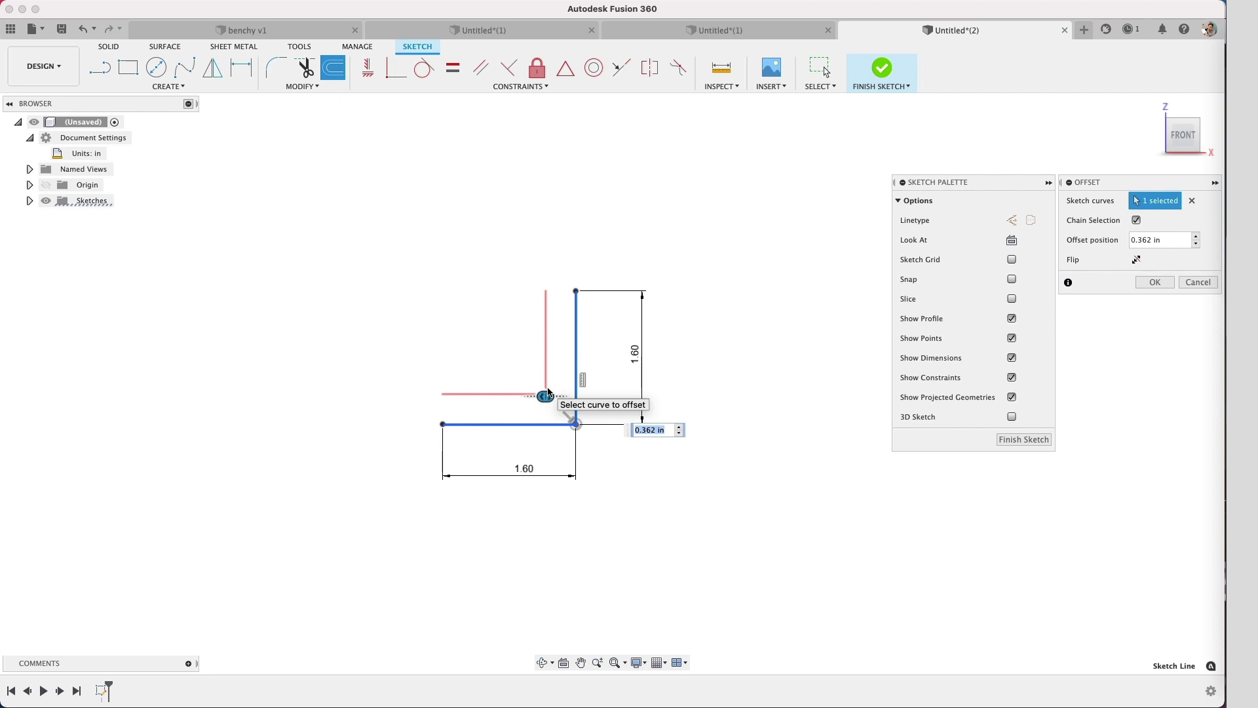
pyautogui.press('BackSpace')
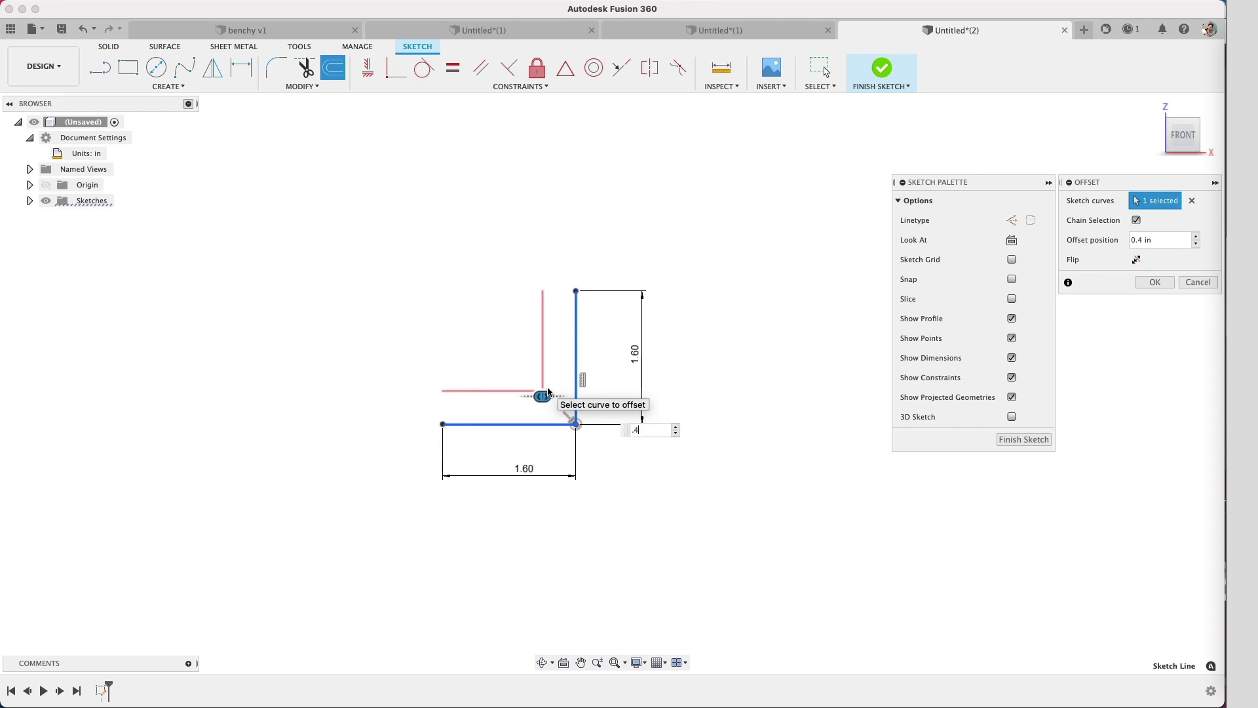
pyautogui.press('Return')
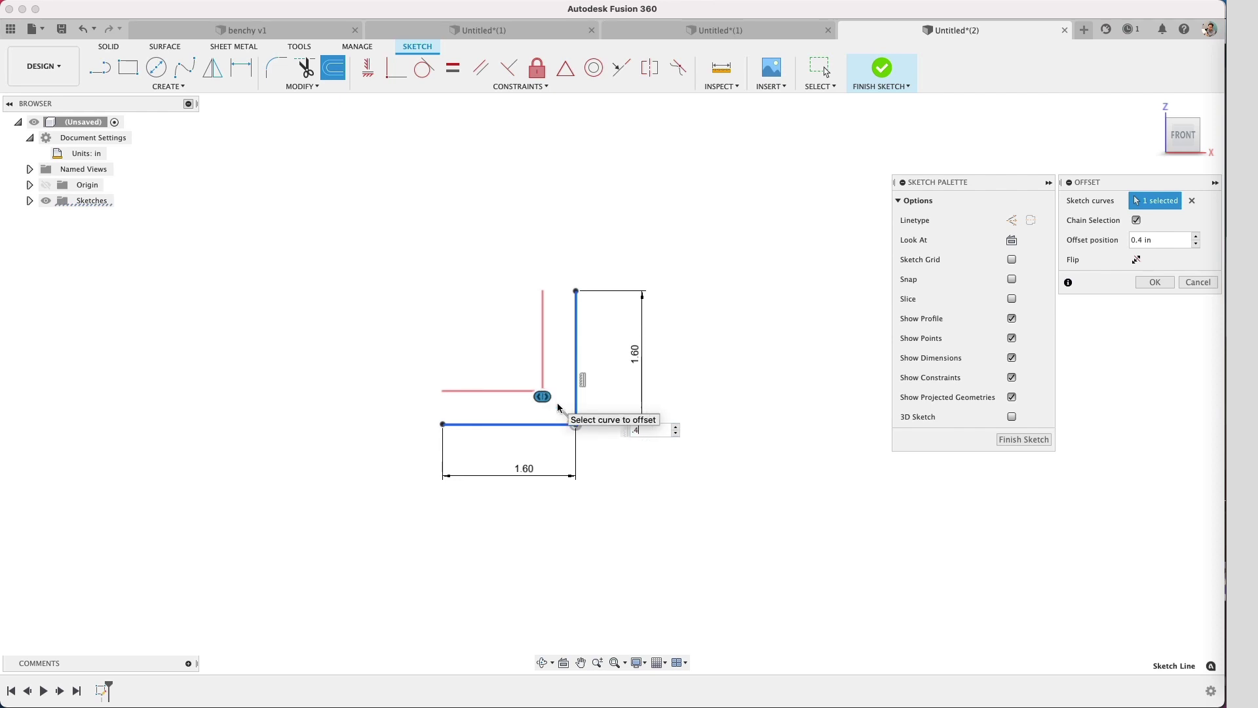
pyautogui.click(1155, 281)
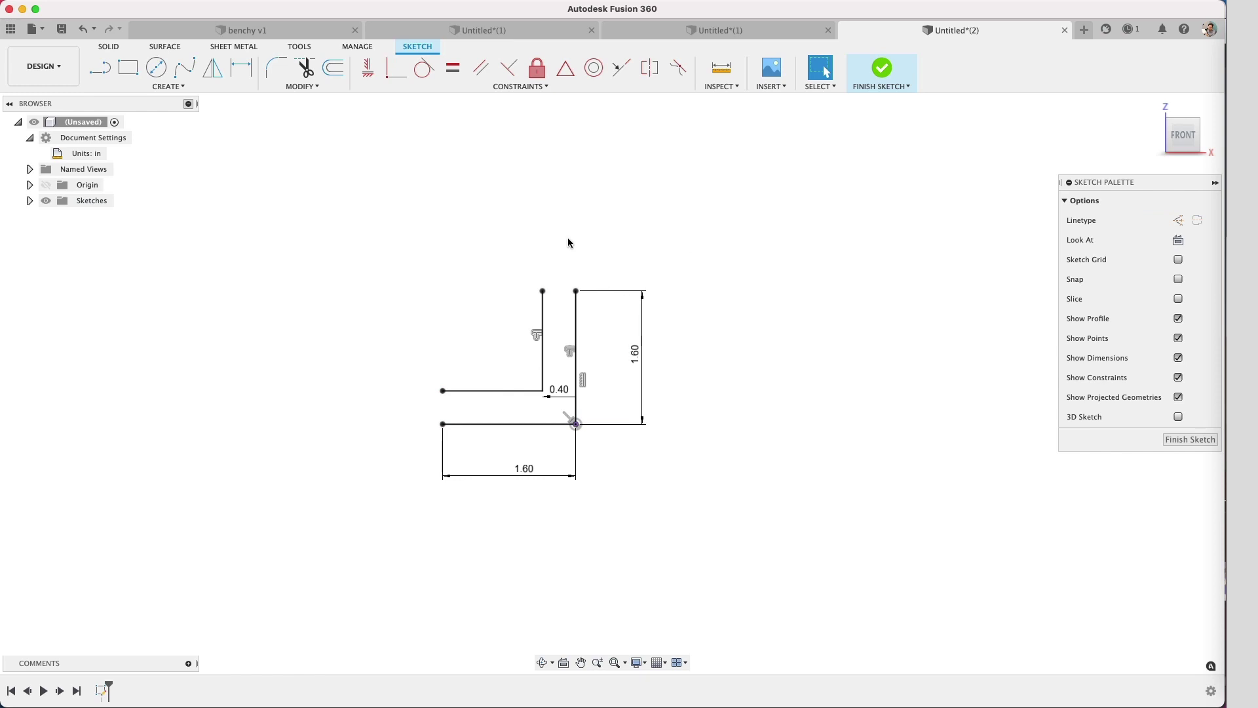
# - Close both open ends of the L outline with connecting lines
pyautogui.scroll(5, 563, 295)
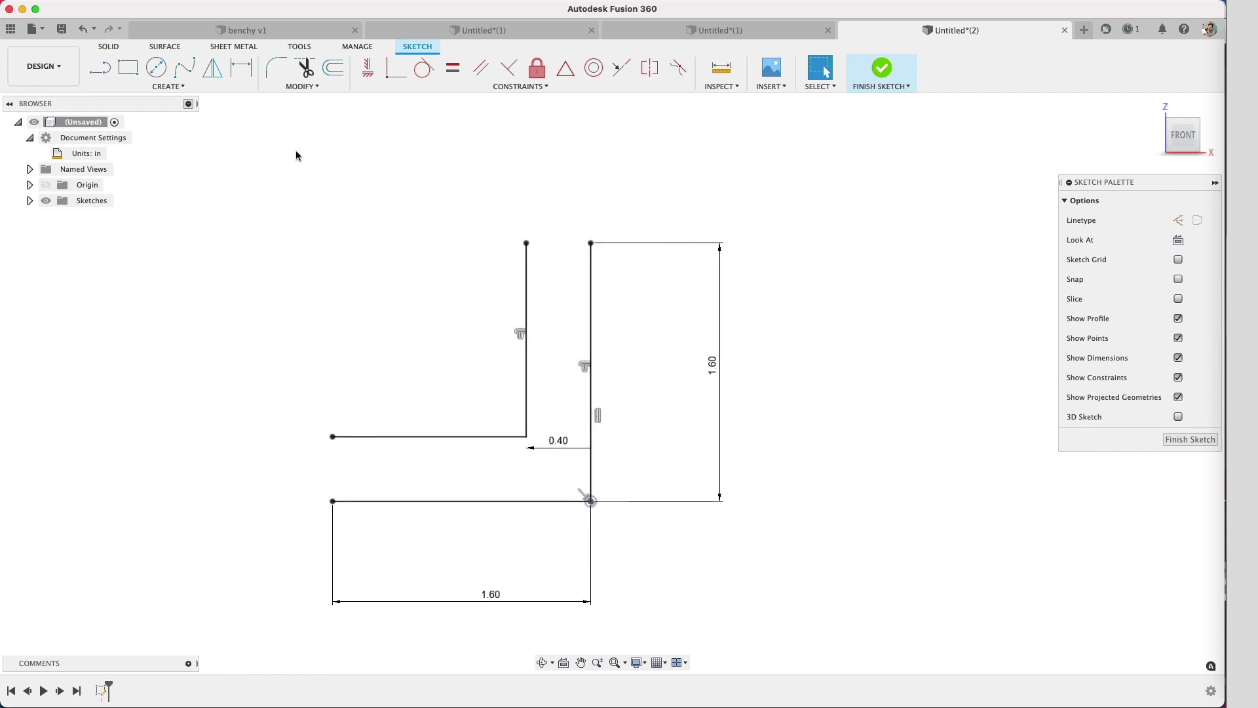
pyautogui.click(99, 67)
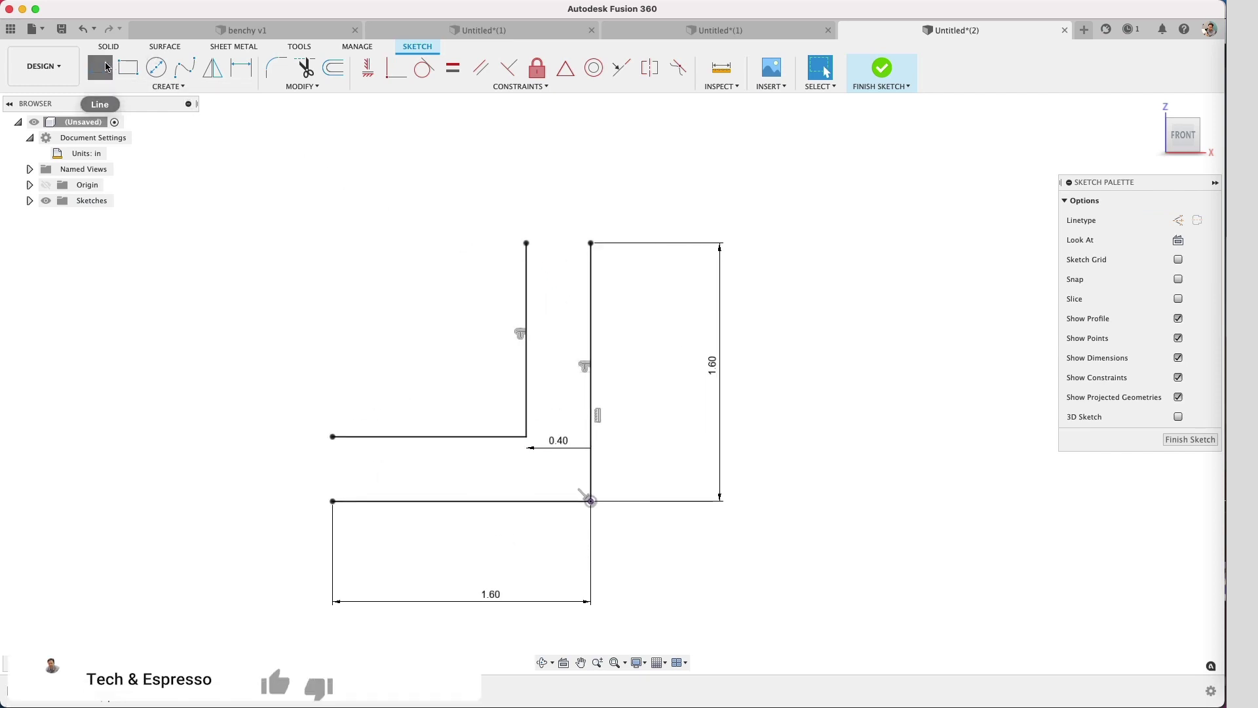
pyautogui.click(526, 244)
pyautogui.doubleClick(590, 243)
pyautogui.click(333, 436)
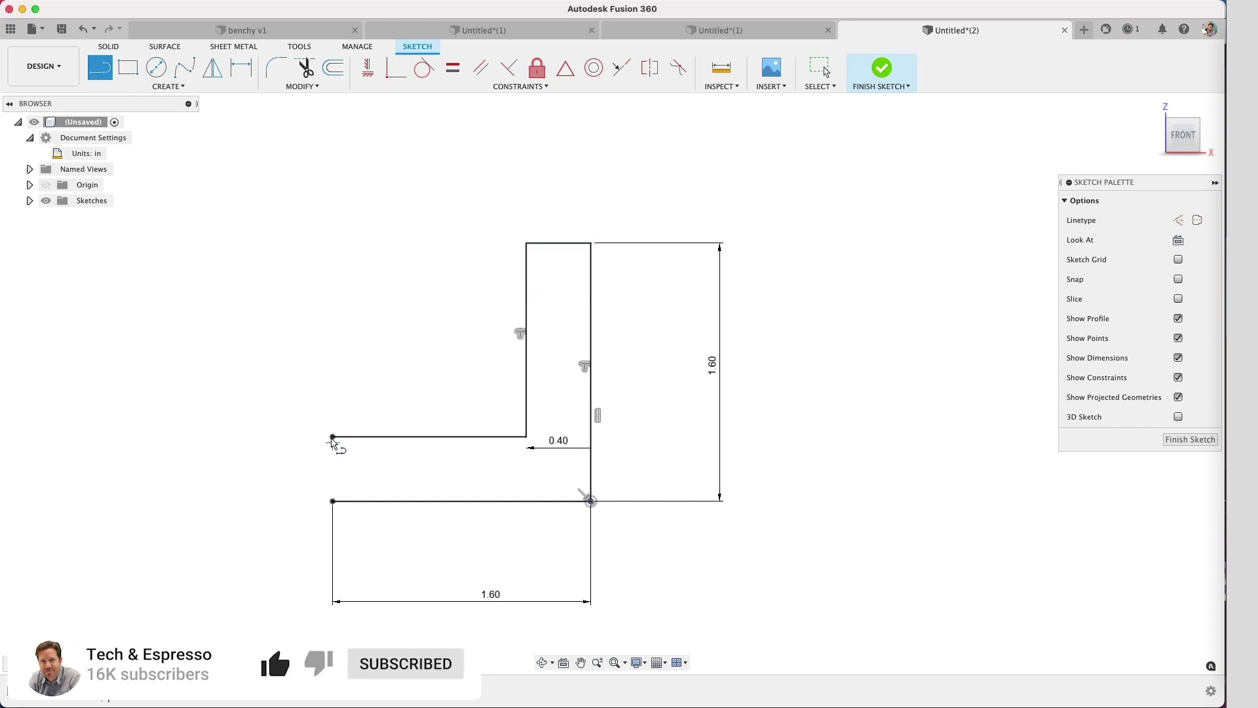
pyautogui.click(333, 501)
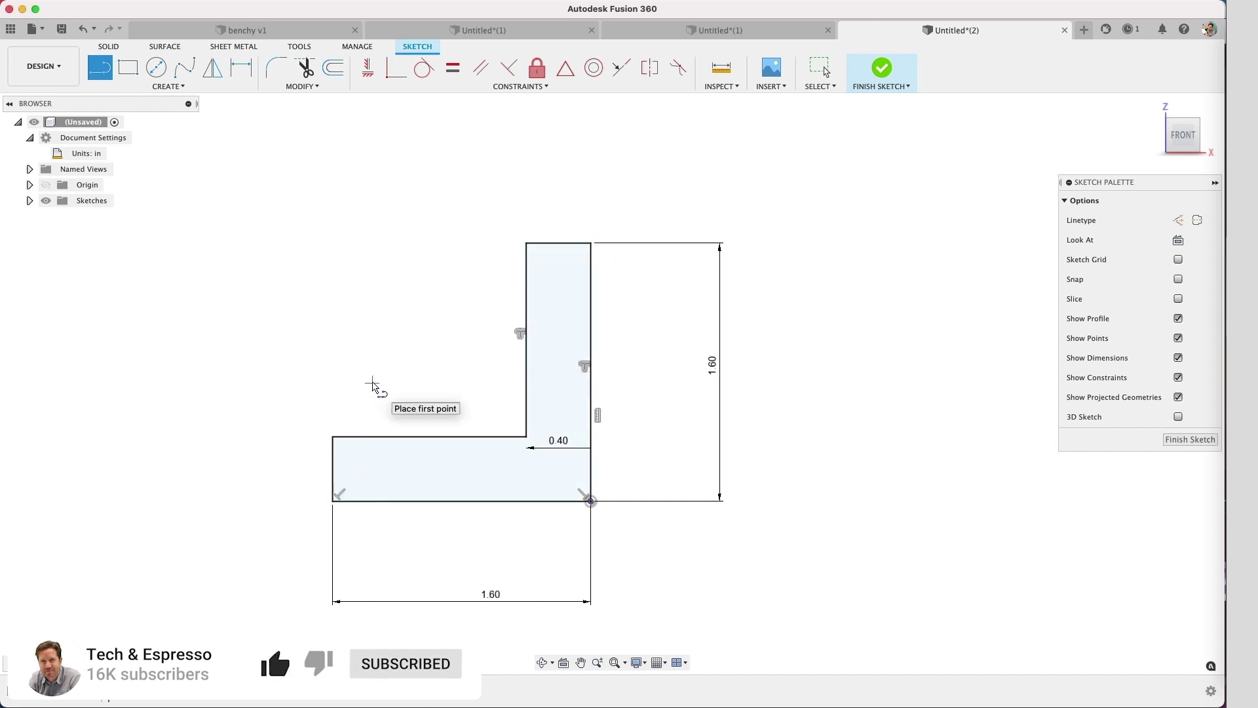
pyautogui.moveTo(373, 385); pyautogui.dragTo(267, 269, button='right')
# - Extrude the L-shaped profile 1.5 in into a solid
pyautogui.click(127, 68)
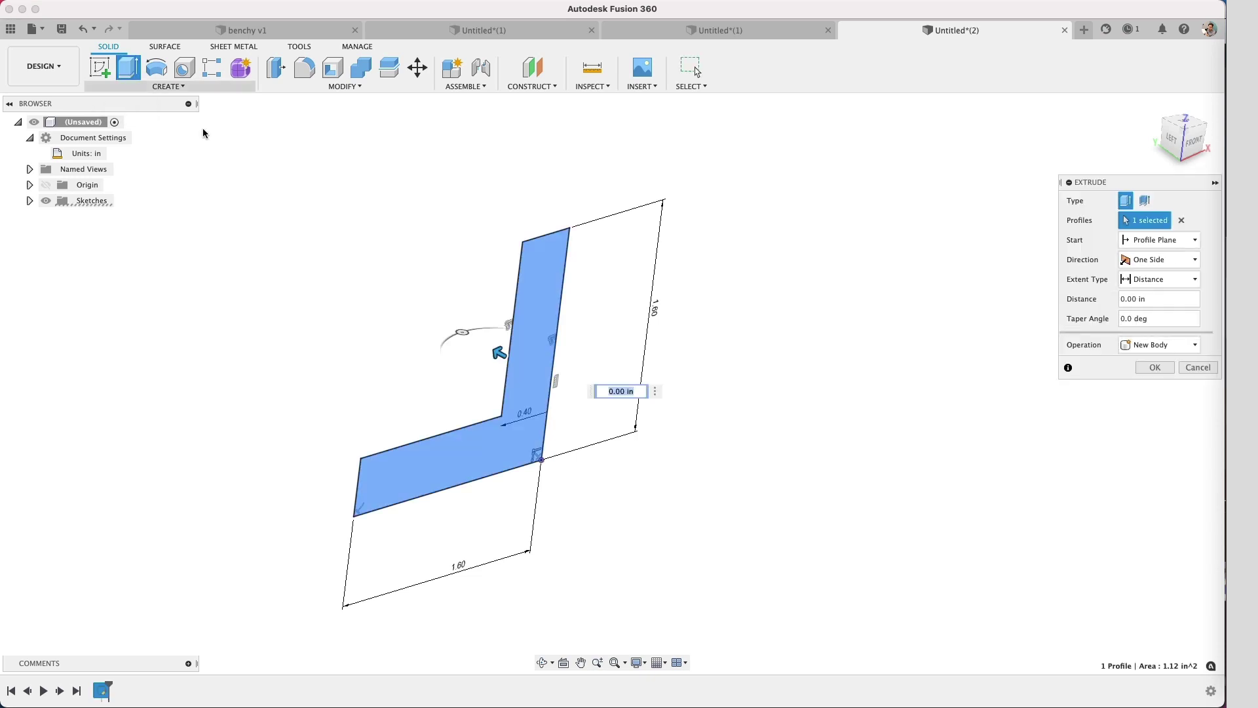
pyautogui.moveTo(498, 353); pyautogui.dragTo(435, 308)
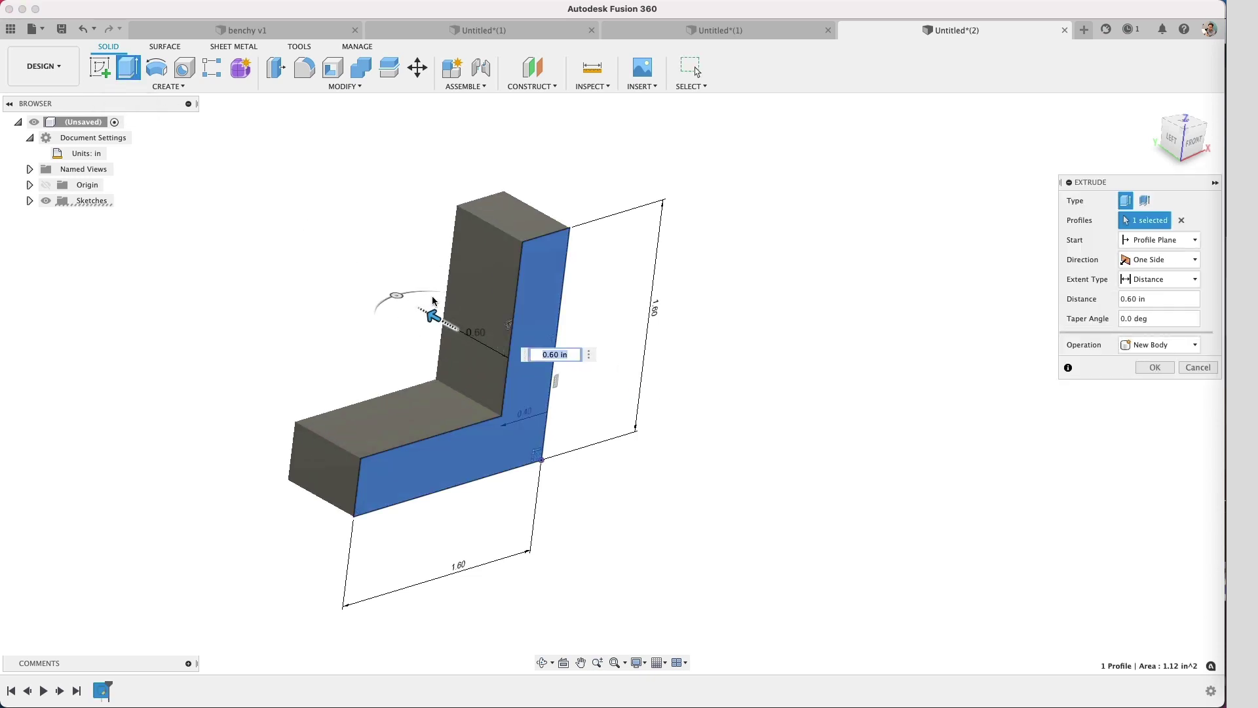
pyautogui.write('1.5')
pyautogui.press('Return')
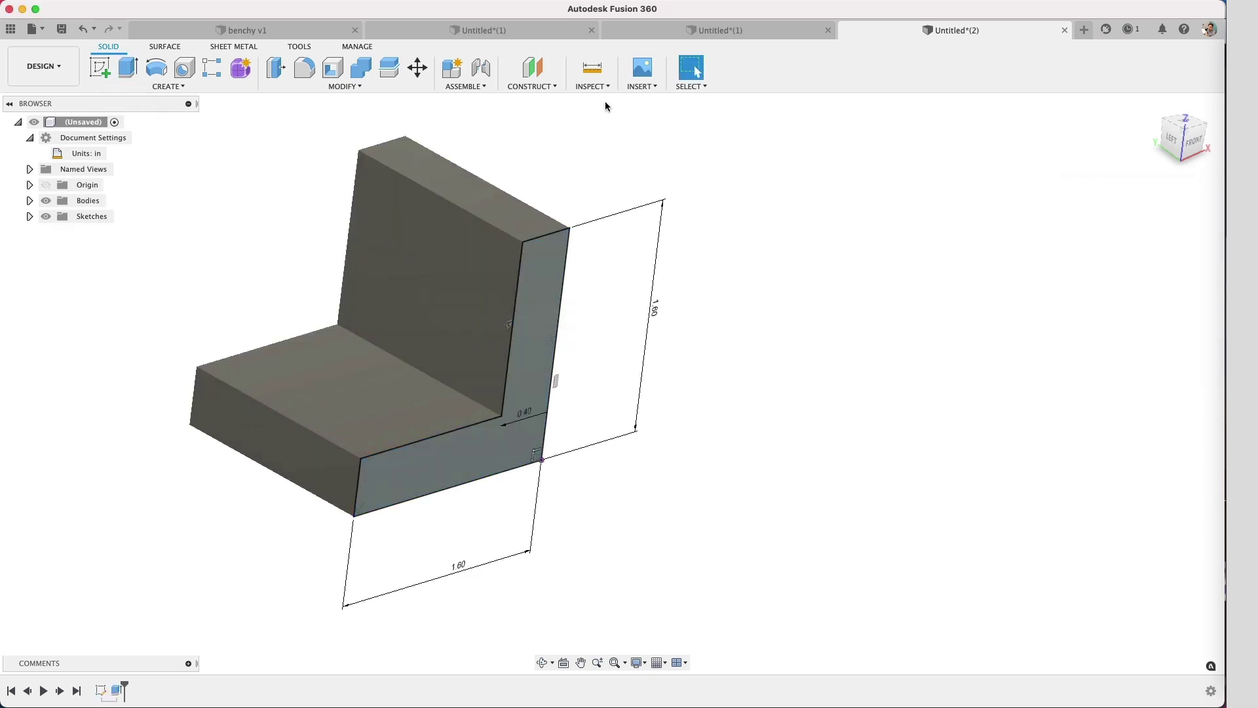
# - Inspect the L solid from front and back, then search commands for 'shell'
pyautogui.moveTo(725, 367)
pyautogui.keyDown('shift'); pyautogui.mouseDown(button='middle')
pyautogui.moveTo(680, 384)
pyautogui.moveTo(750, 345)
pyautogui.moveTo(727, 362)
pyautogui.mouseUp(button='middle'); pyautogui.keyUp('shift')
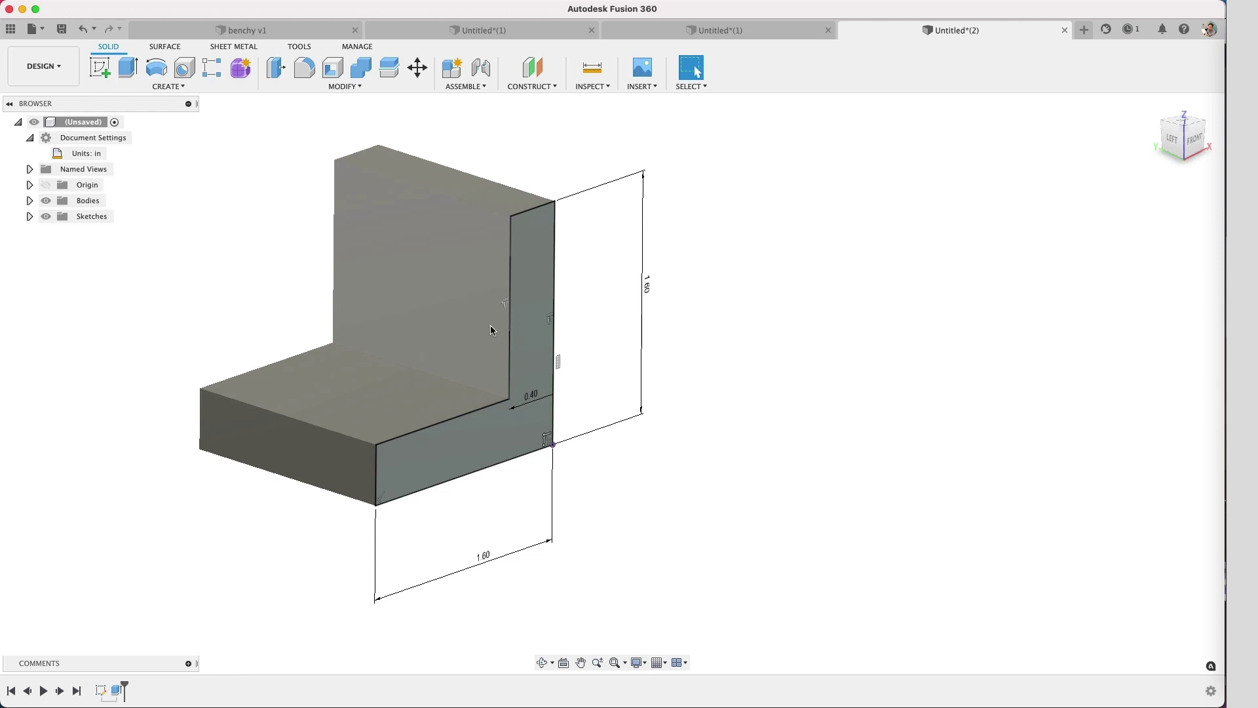
pyautogui.keyDown('shift'); pyautogui.moveTo(486, 250); pyautogui.dragTo(630, 303, button='middle'); pyautogui.keyUp('shift')
pyautogui.press('Escape')
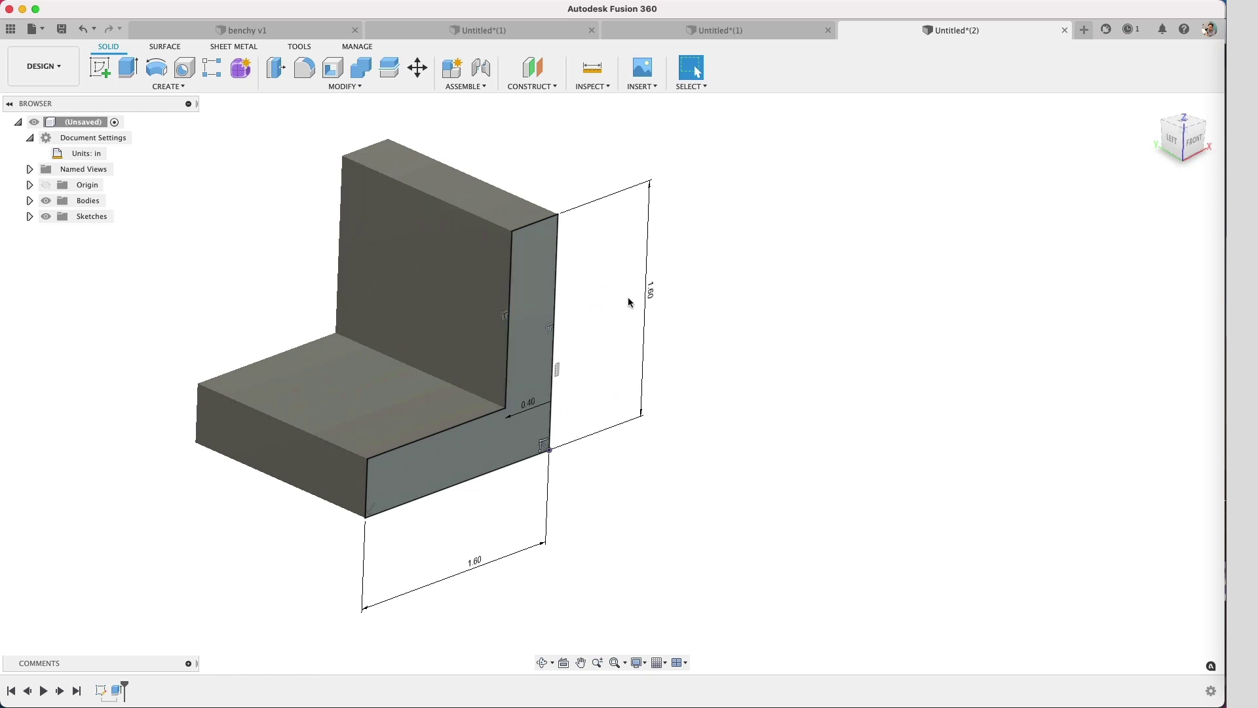
pyautogui.press('s')
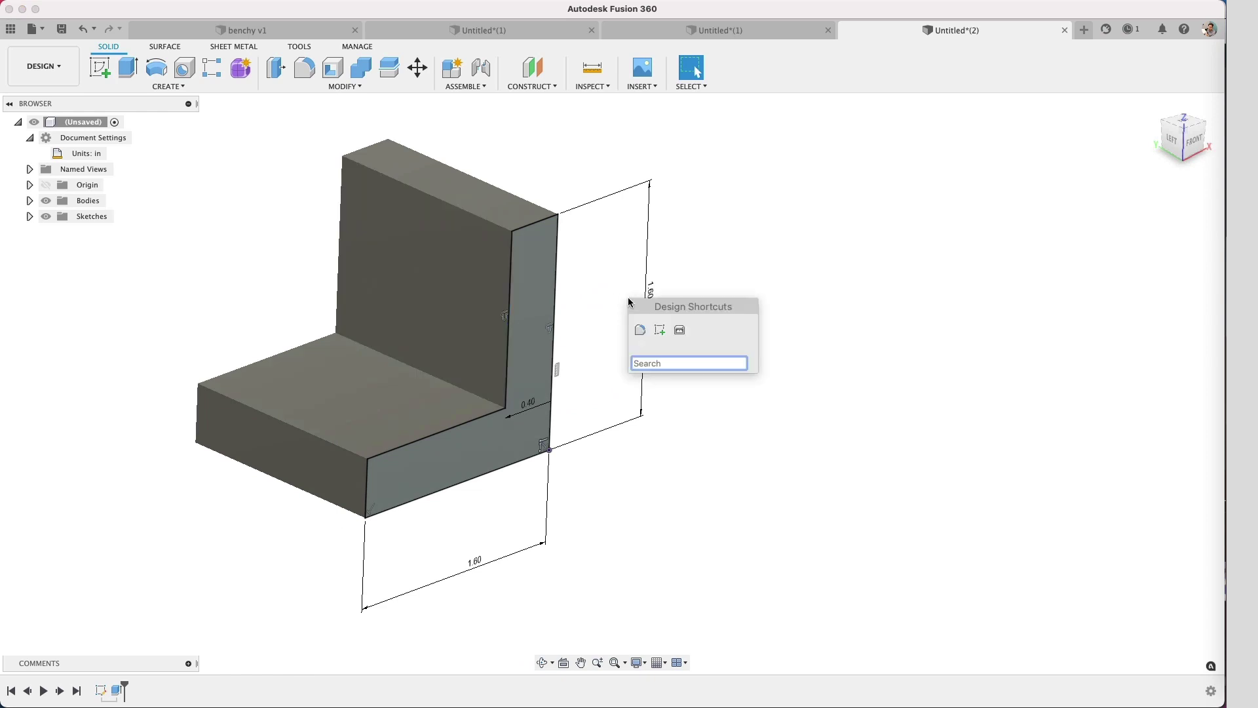
pyautogui.write('shell')
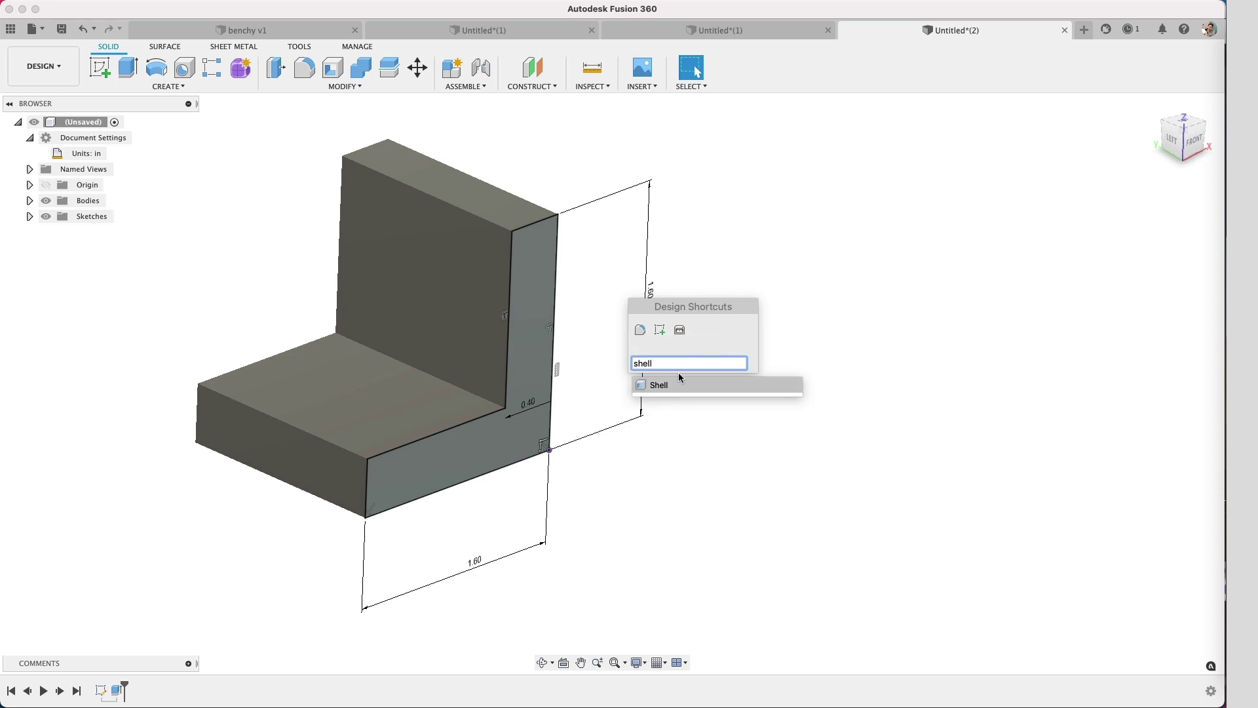
# - Start Shell and select the four bracket faces to remove
pyautogui.click(335, 69)
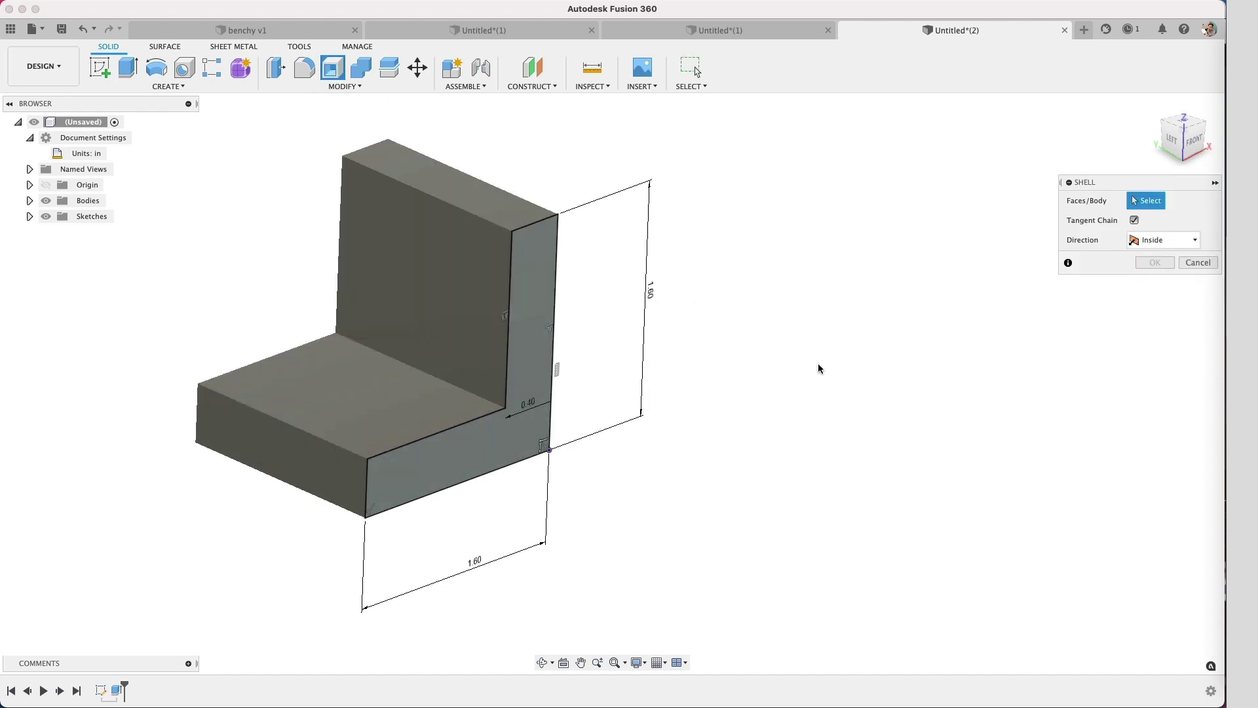
pyautogui.keyDown('shift'); pyautogui.moveTo(819, 368); pyautogui.dragTo(526, 305, button='middle'); pyautogui.keyUp('shift')
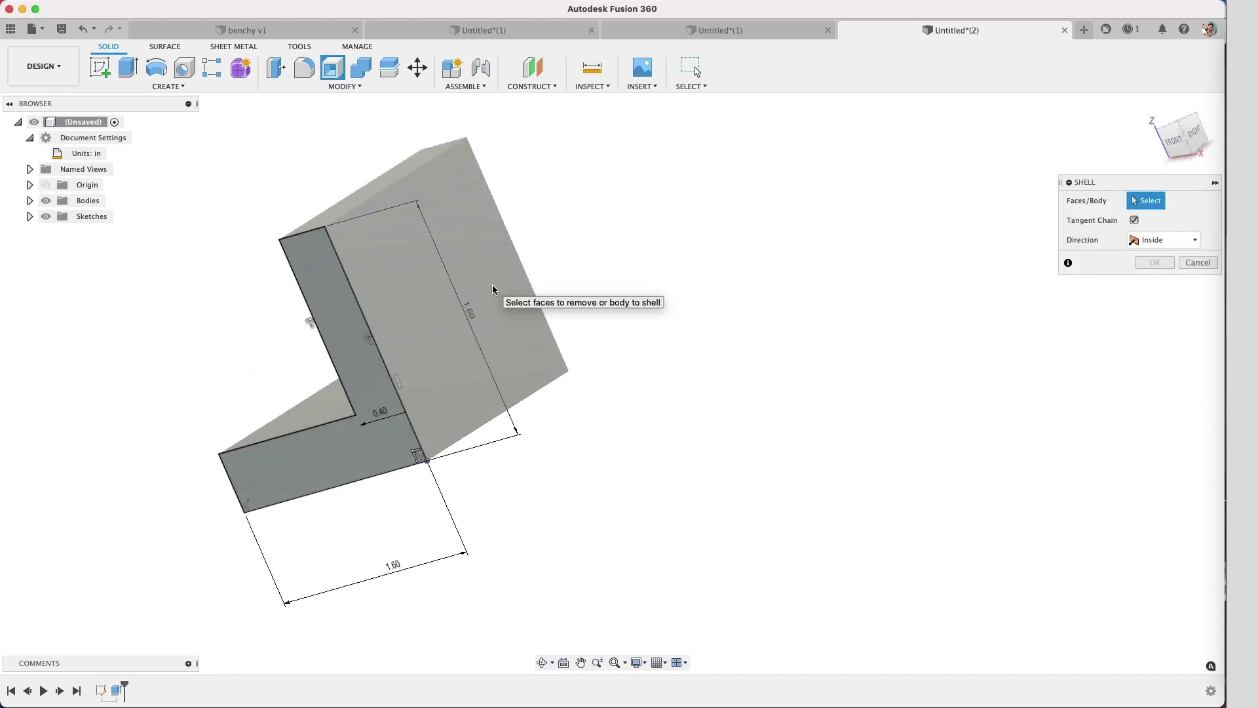
pyautogui.click(495, 288)
pyautogui.keyDown('shift'); pyautogui.moveTo(590, 517); pyautogui.dragTo(595, 482, button='middle'); pyautogui.keyUp('shift')
pyautogui.click(490, 414)
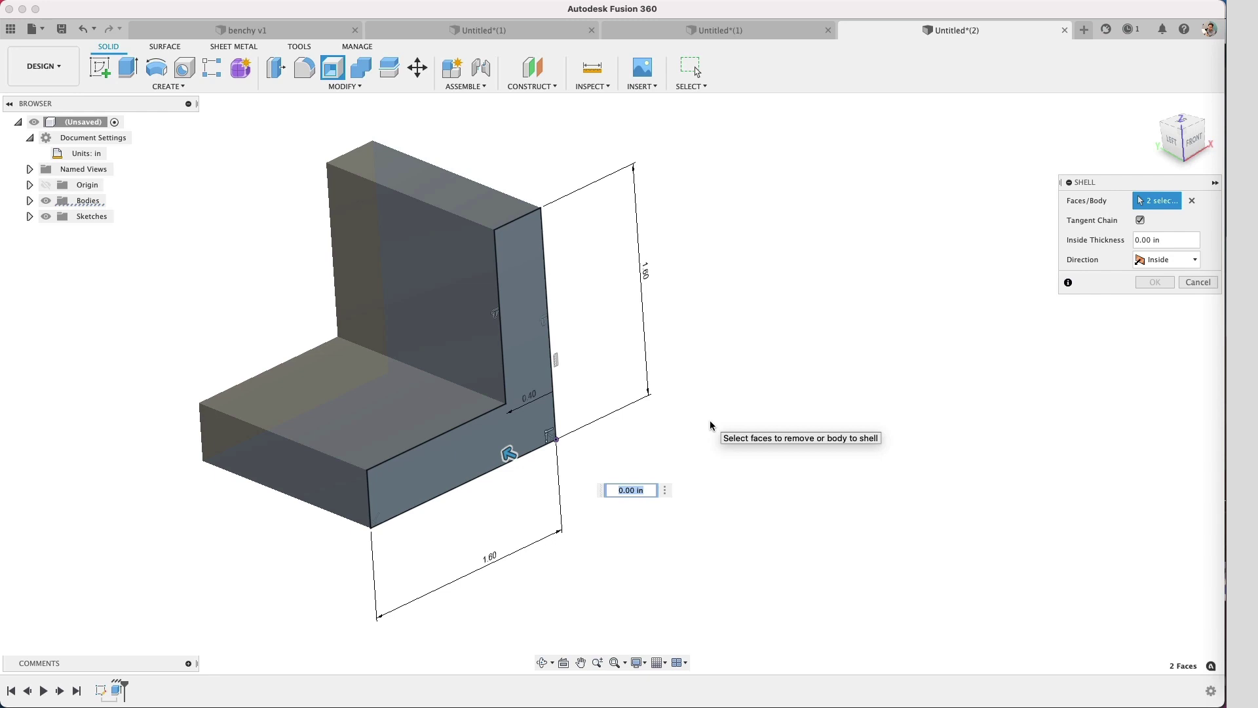
pyautogui.keyDown('shift'); pyautogui.moveTo(636, 298); pyautogui.dragTo(383, 230, button='middle'); pyautogui.keyUp('shift')
pyautogui.click(371, 231)
pyautogui.keyDown('shift'); pyautogui.moveTo(381, 291); pyautogui.dragTo(352, 354, button='middle'); pyautogui.keyUp('shift')
pyautogui.click(317, 343)
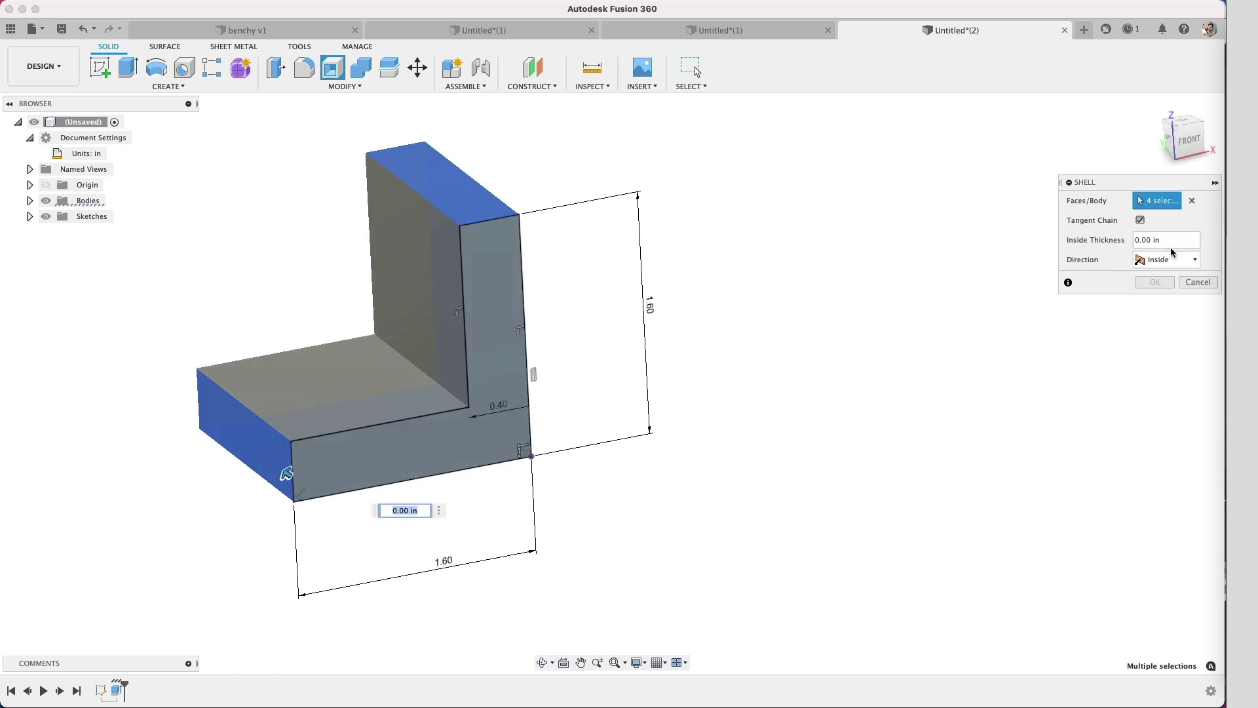
# - Set the shell inside thickness to 0.2 in and apply it
pyautogui.moveTo(1171, 243); pyautogui.dragTo(1121, 240)
pyautogui.keyDown('shift'); pyautogui.moveTo(417, 416); pyautogui.dragTo(360, 384, button='middle'); pyautogui.keyUp('shift')
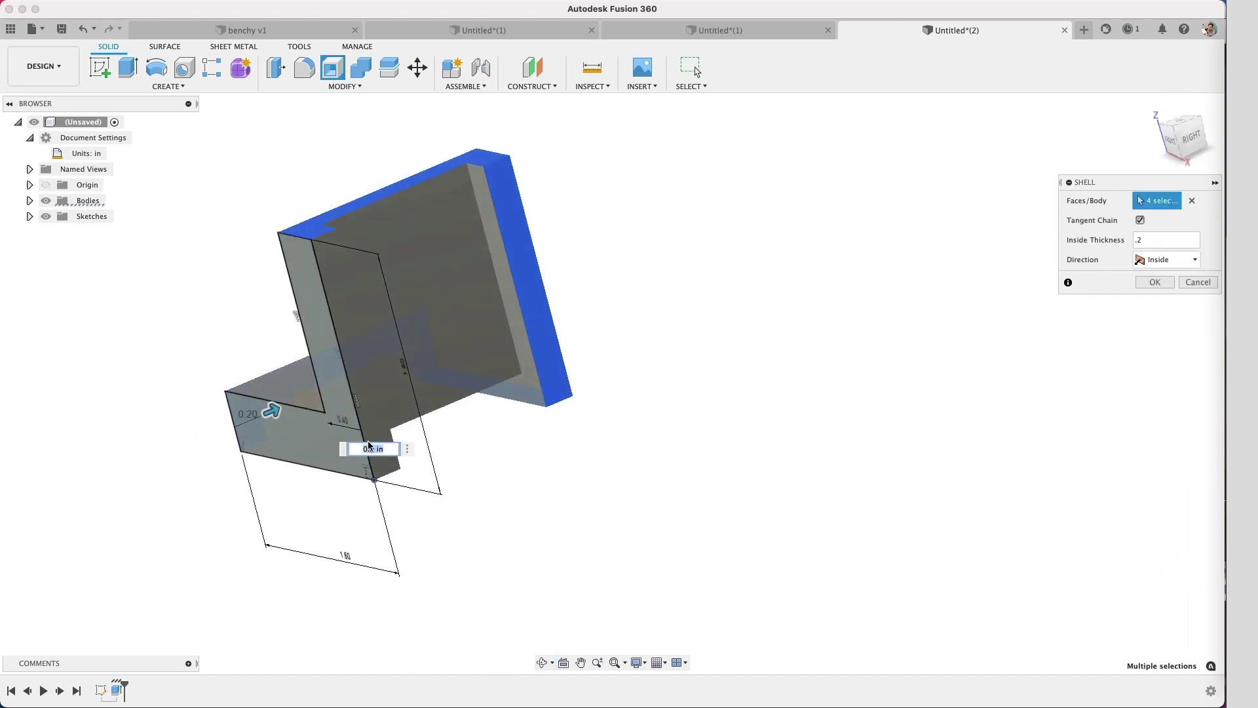
pyautogui.keyDown('shift'); pyautogui.moveTo(369, 446); pyautogui.dragTo(827, 386, button='middle'); pyautogui.keyUp('shift')
pyautogui.press('Return')
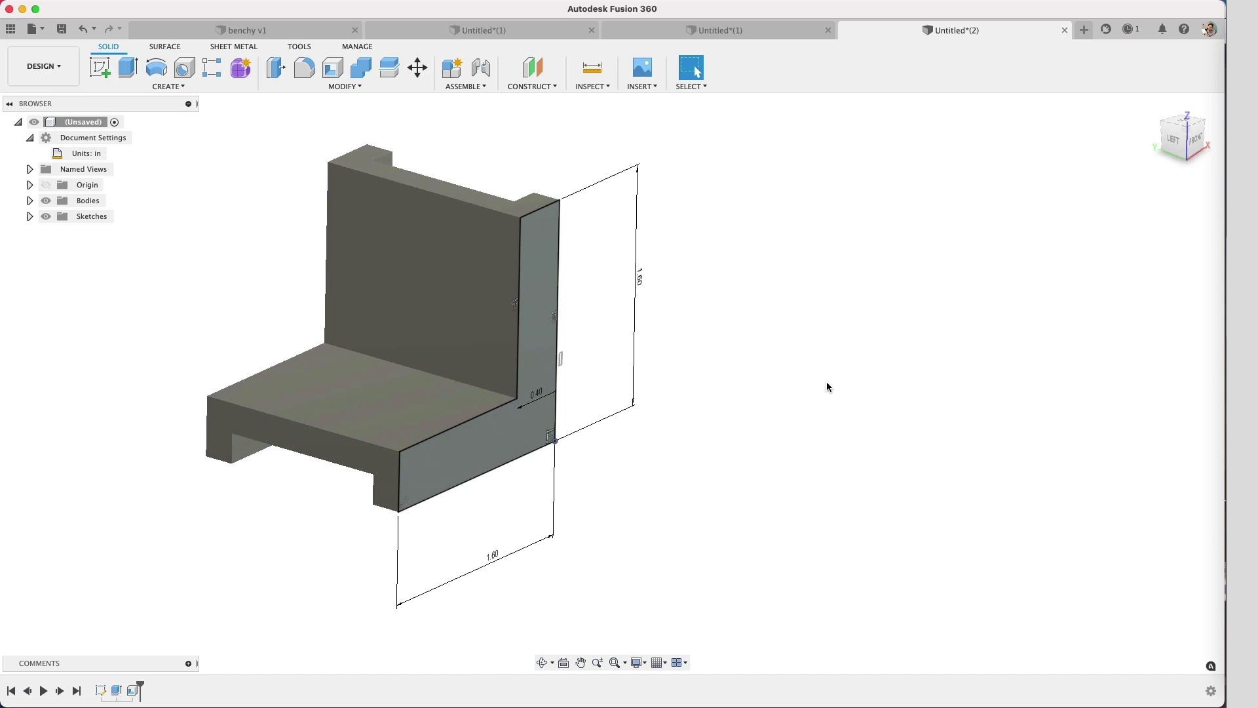
# - View the bracket from the left, return home, and select the lower leg's C-shaped end face
pyautogui.press('F5')
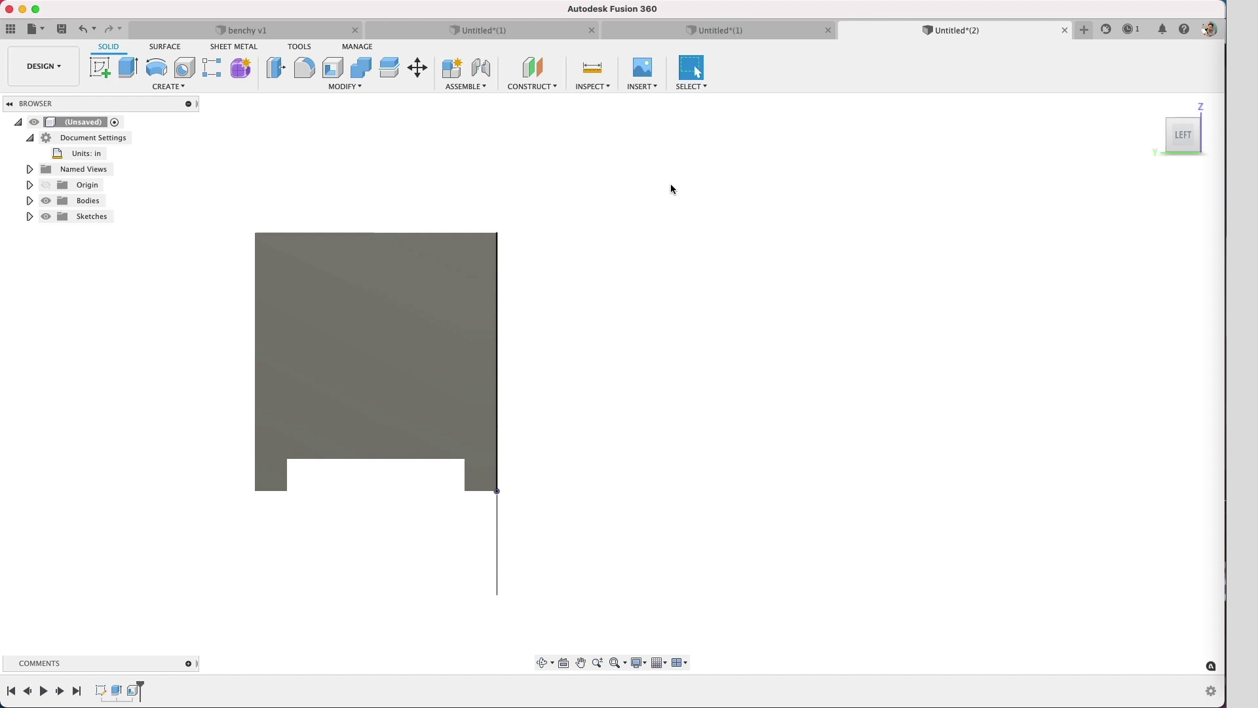
pyautogui.press('F5')
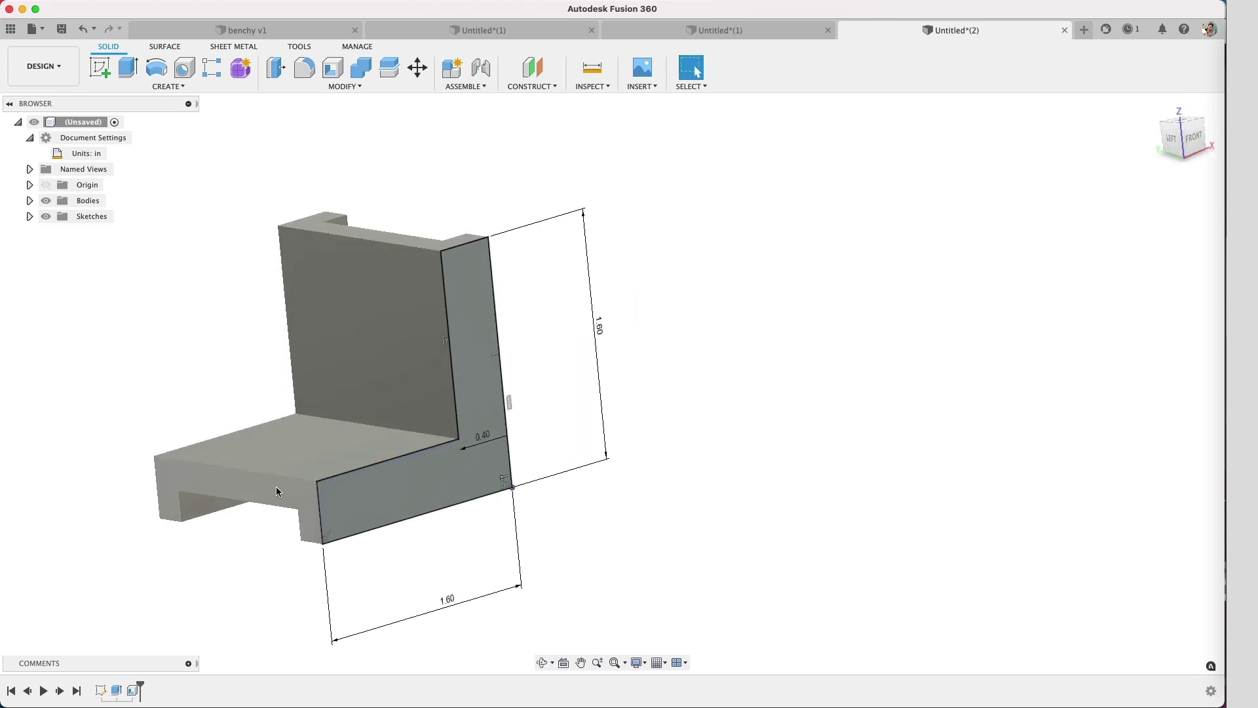
pyautogui.click(276, 488)
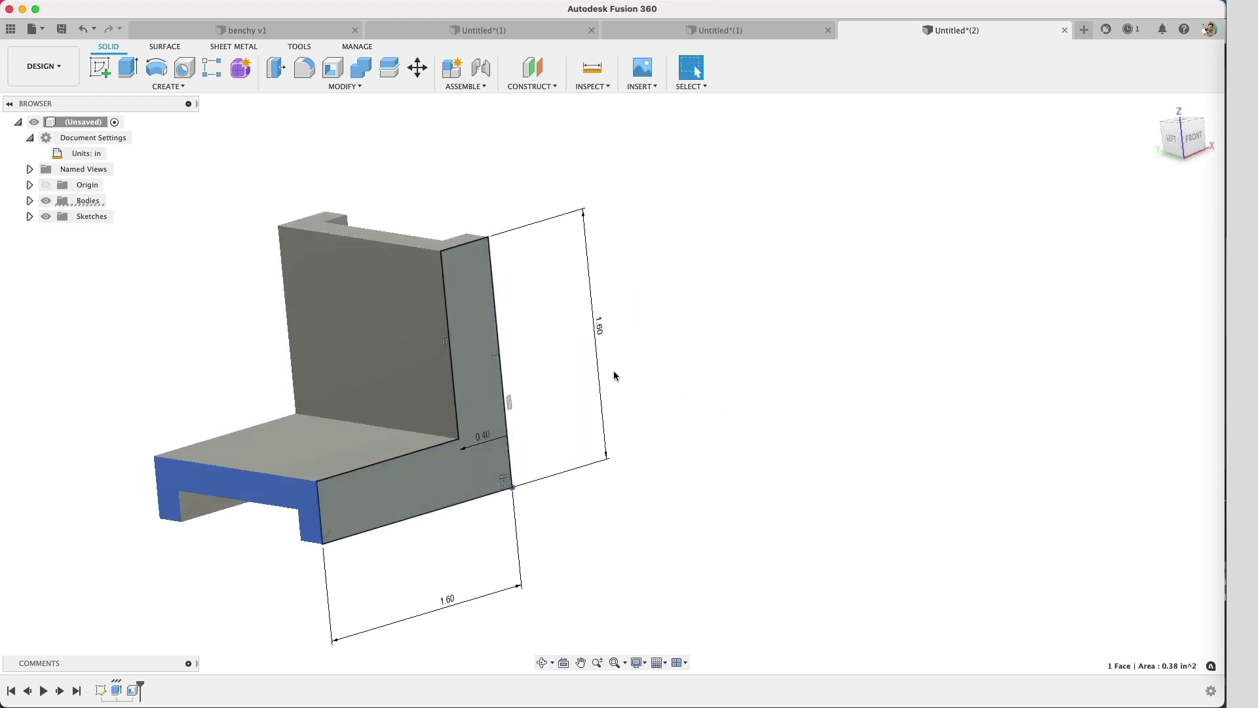
# - Sketch a vertical center-to-center slot on the end face, starting at the bottom edge
pyautogui.click(100, 71)
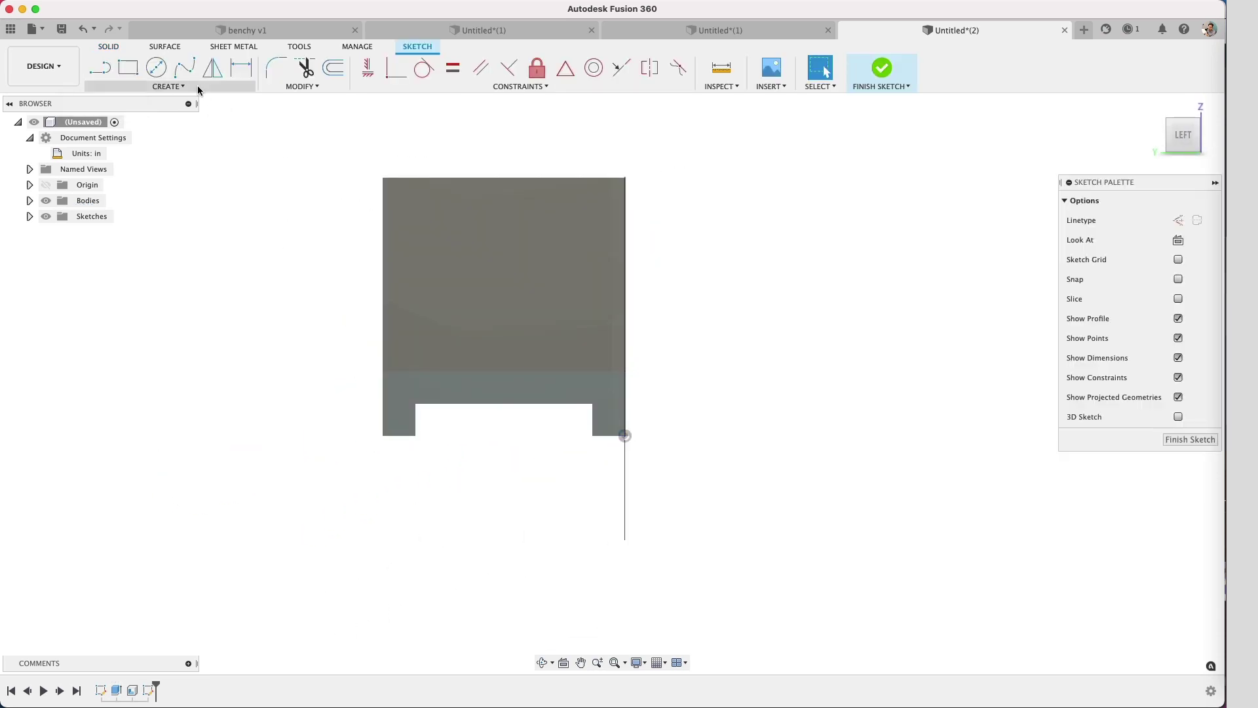
pyautogui.click(176, 87)
pyautogui.moveTo(160, 145)
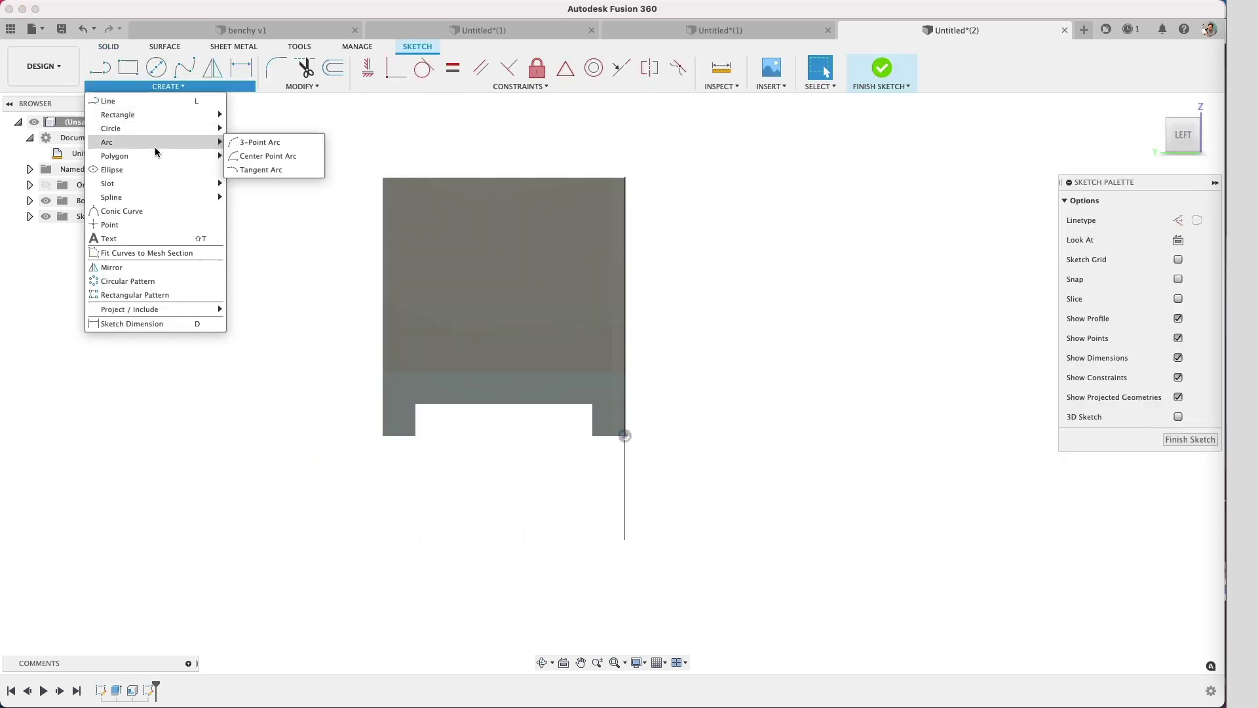
pyautogui.moveTo(146, 187)
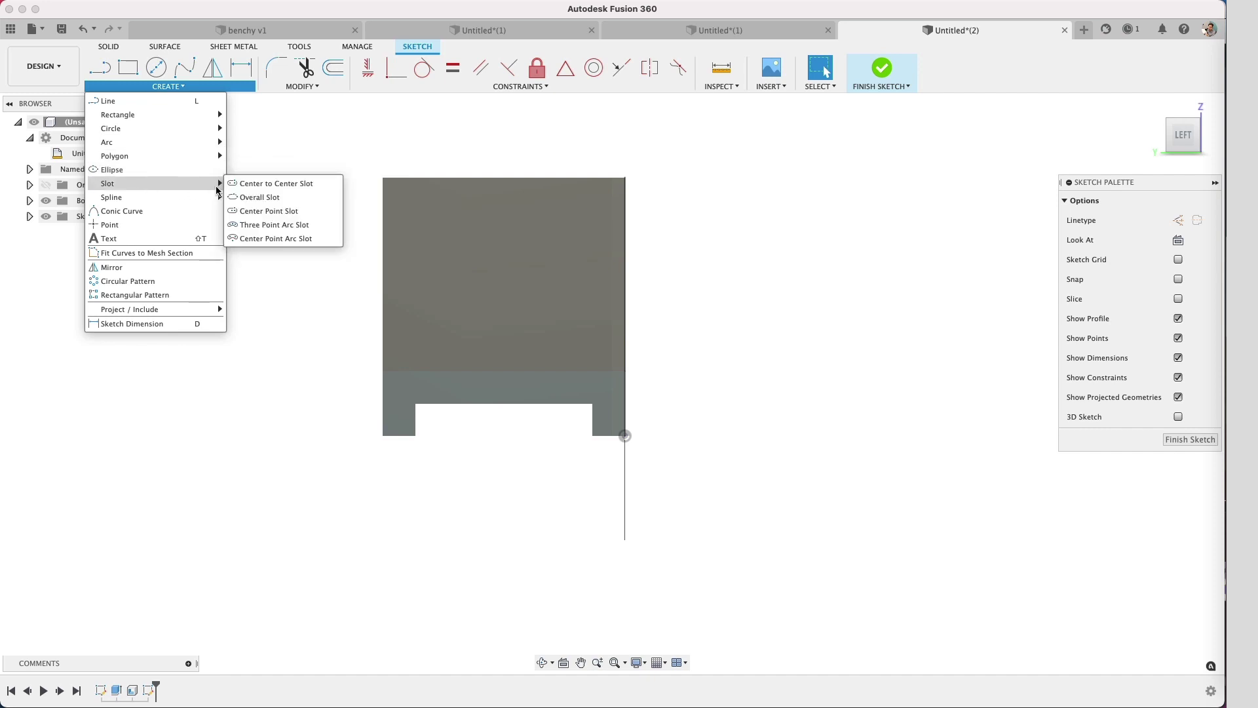
pyautogui.click(265, 186)
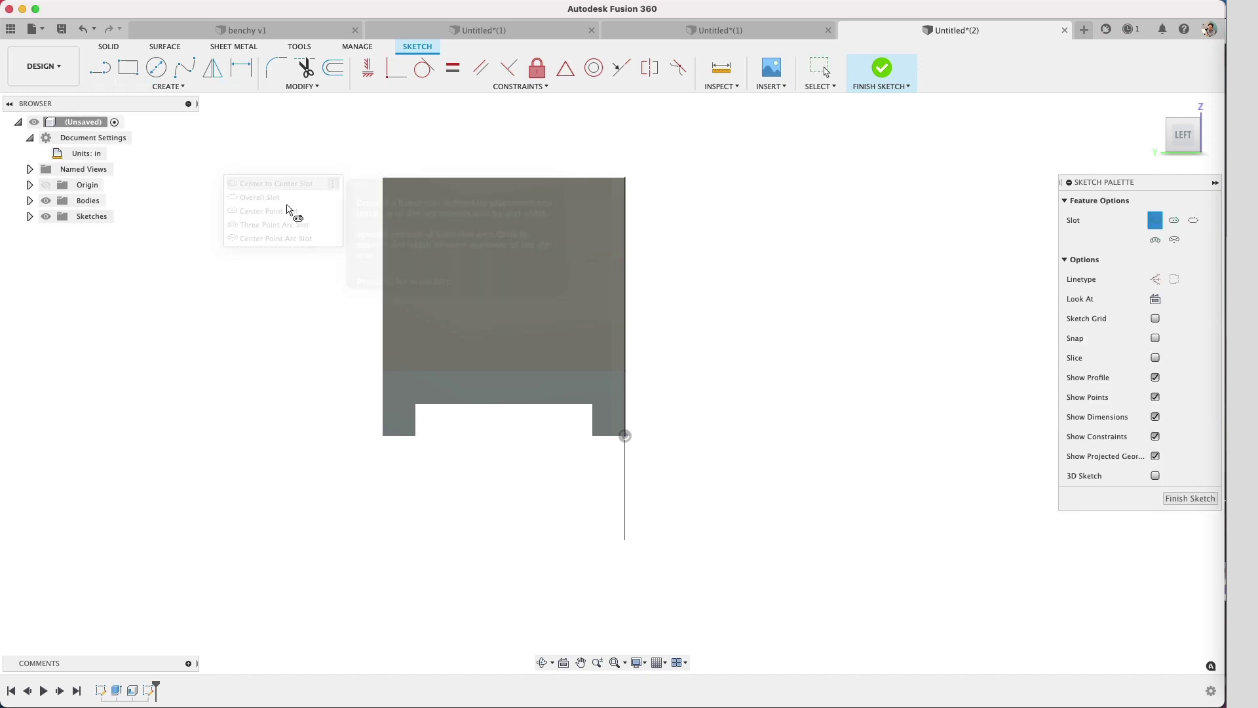
pyautogui.click(504, 418)
pyautogui.click(504, 306)
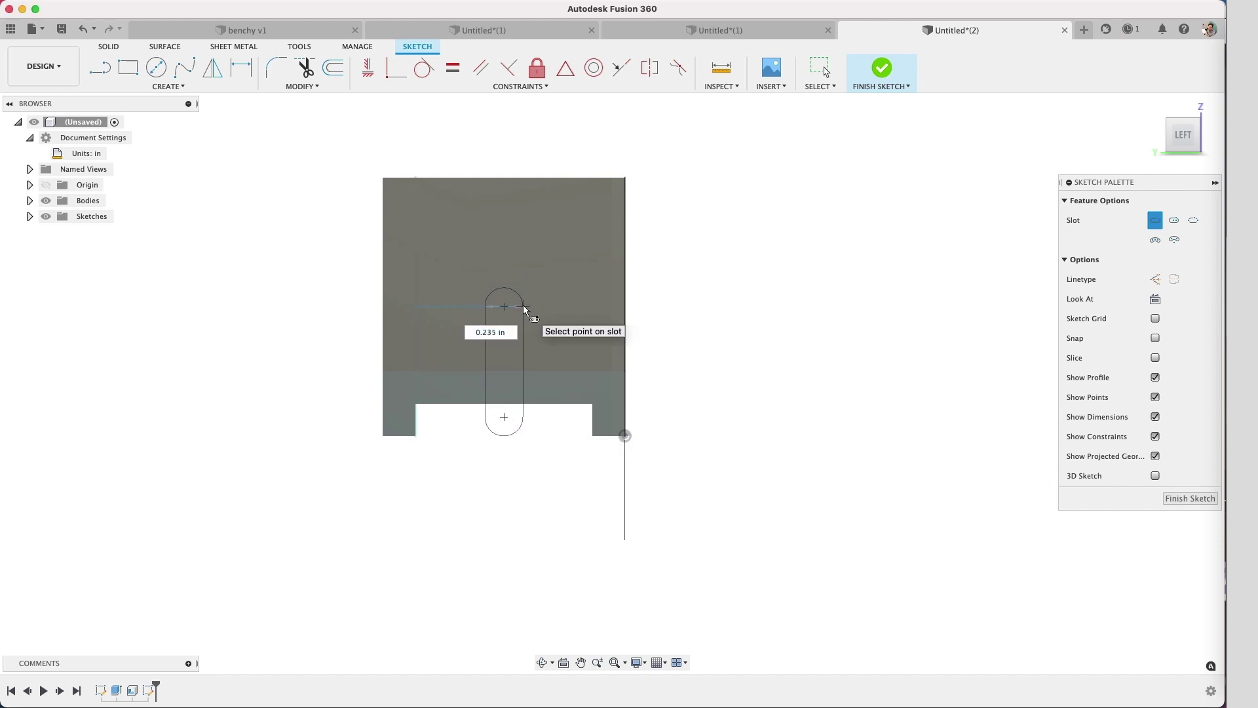
pyautogui.click(524, 309)
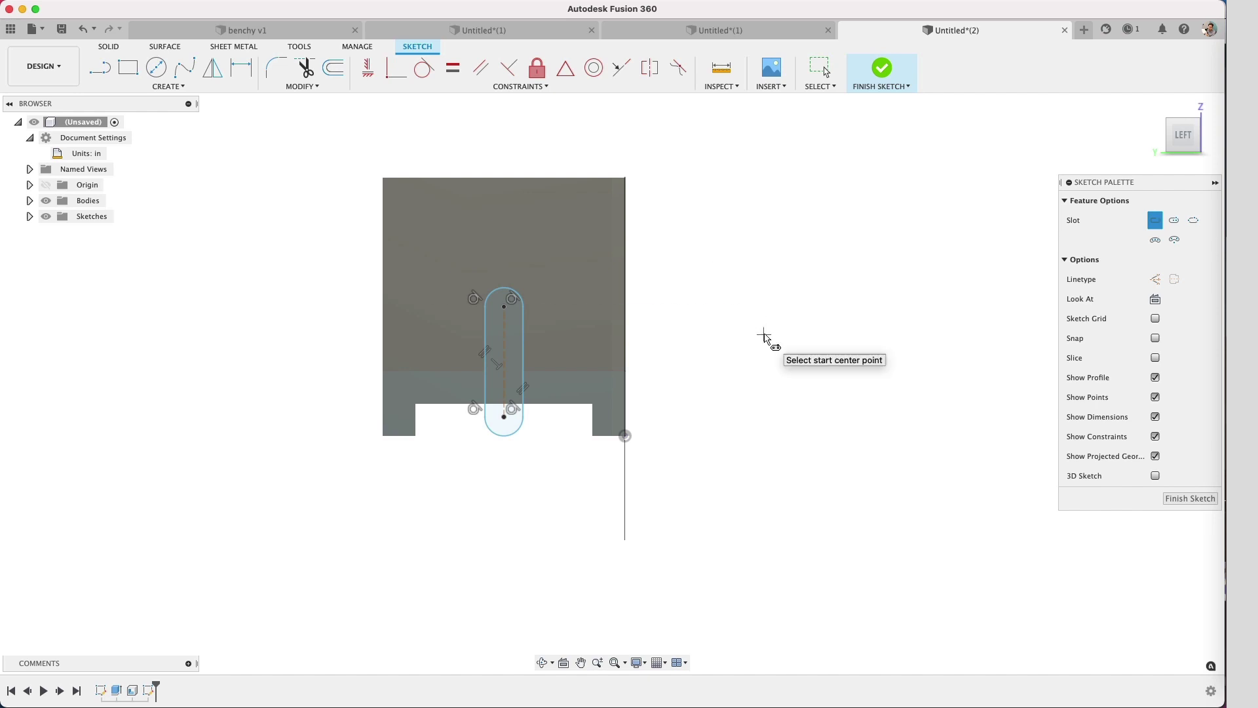
pyautogui.press('Escape')
# - Dimension the slot's end radius to R0.24 and its centre spacing to 0.60 in
pyautogui.press('d')
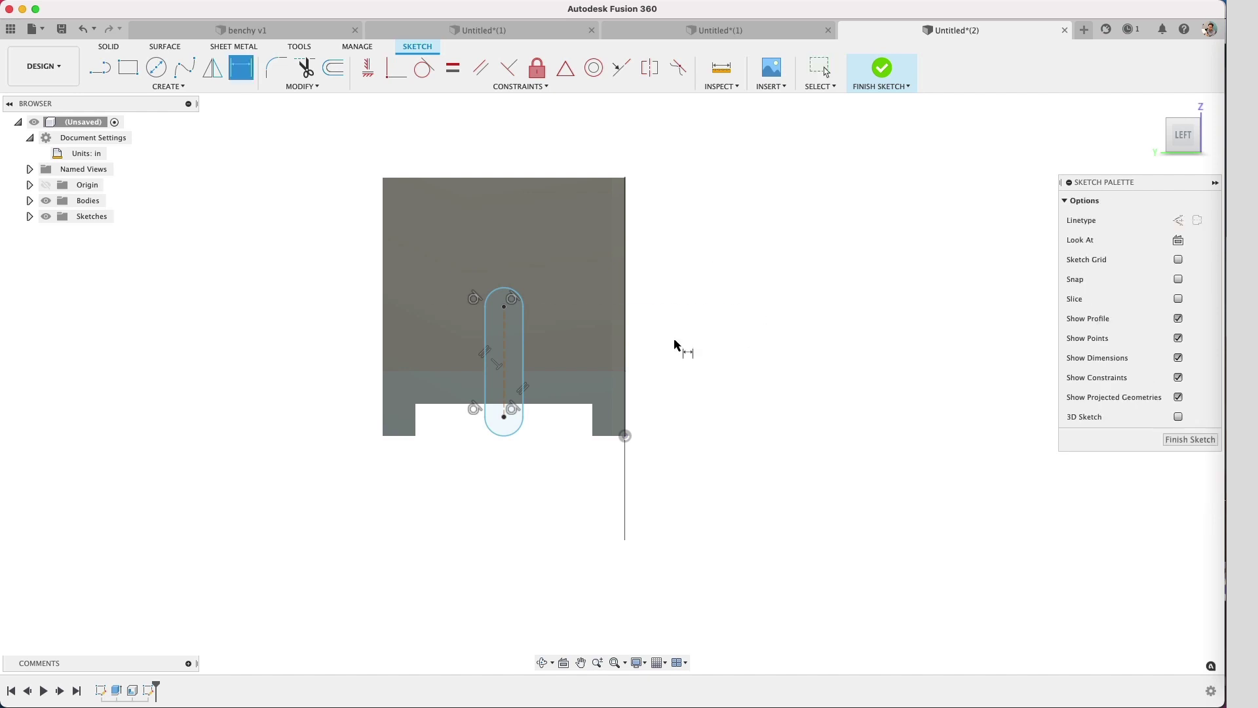
pyautogui.click(513, 291)
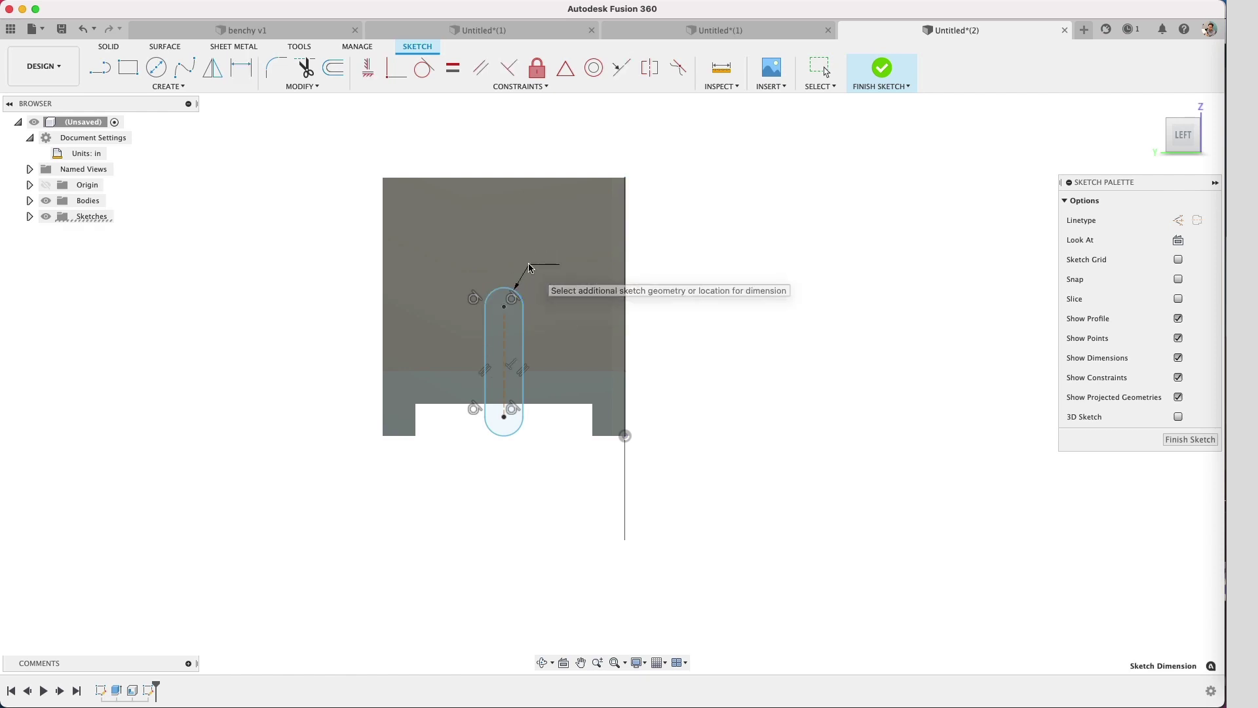
pyautogui.click(531, 267)
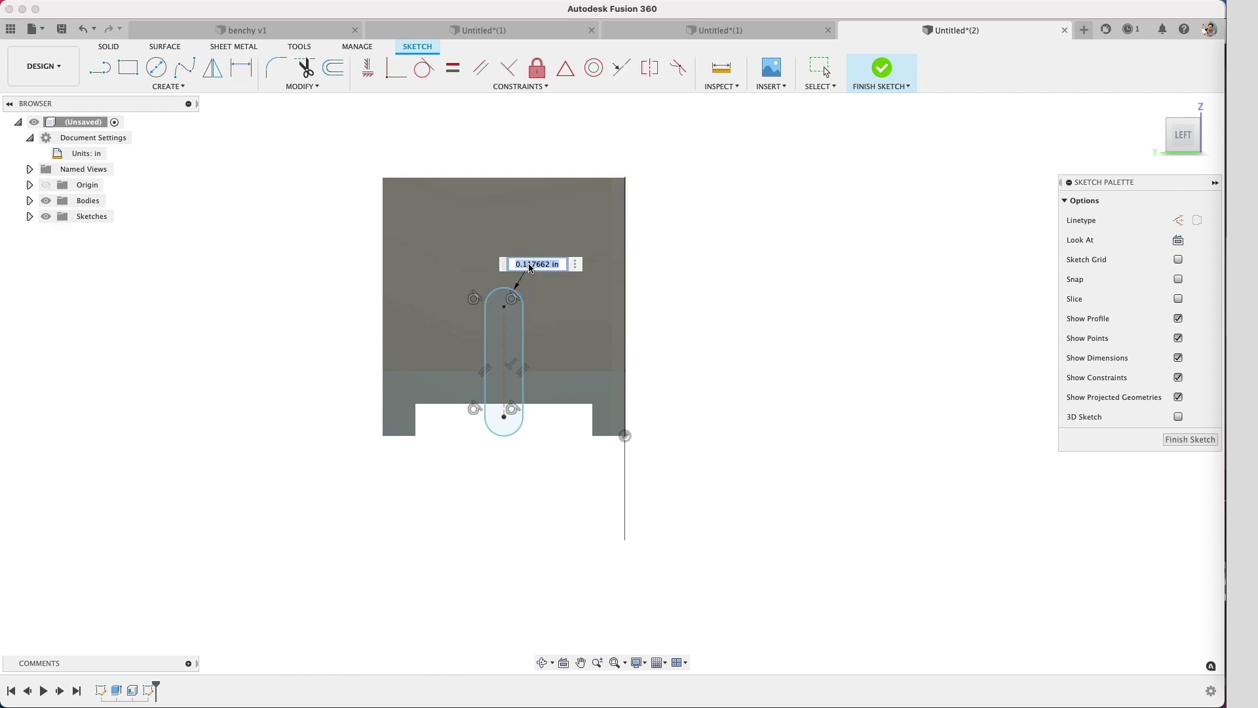
pyautogui.write('.24')
pyautogui.press('Return')
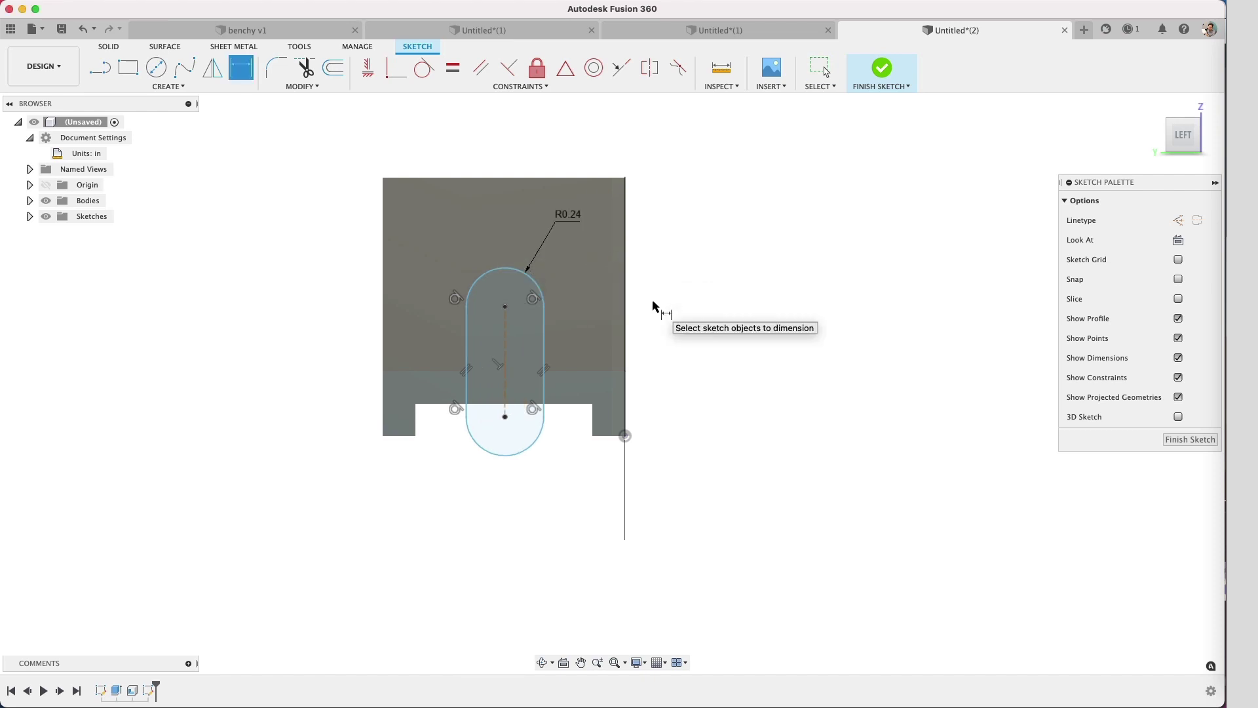
pyautogui.click(505, 306)
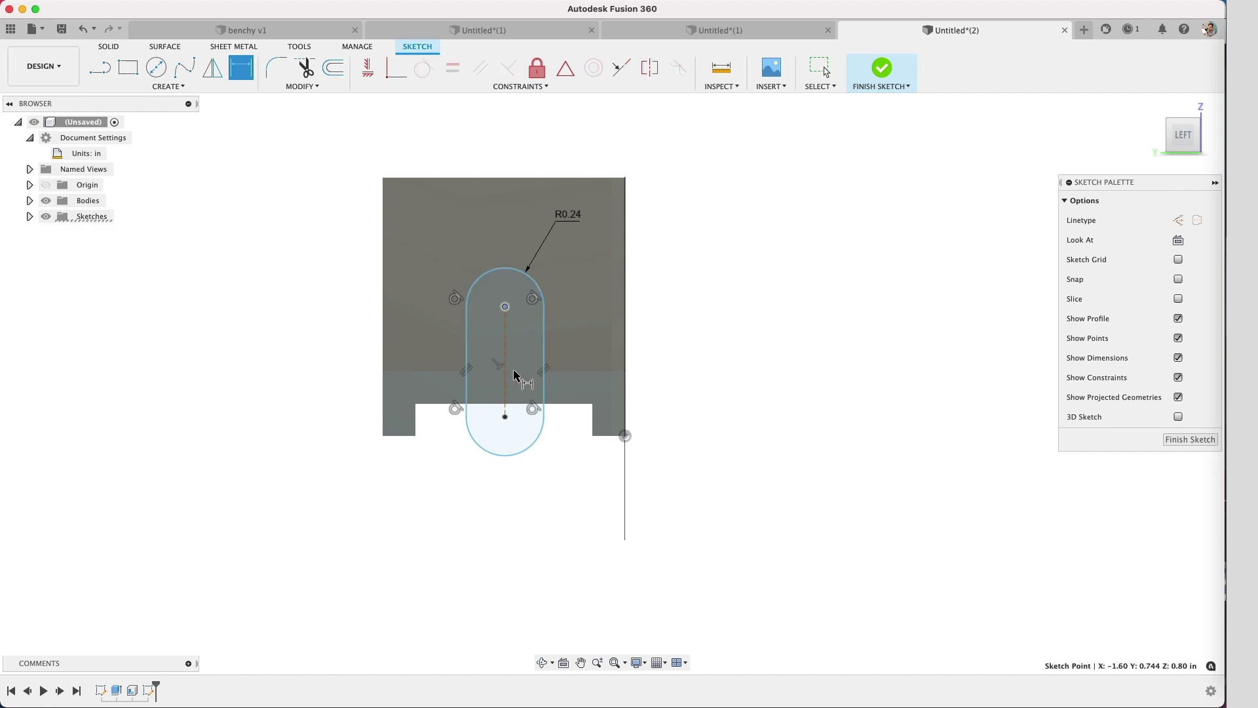
pyautogui.click(505, 416)
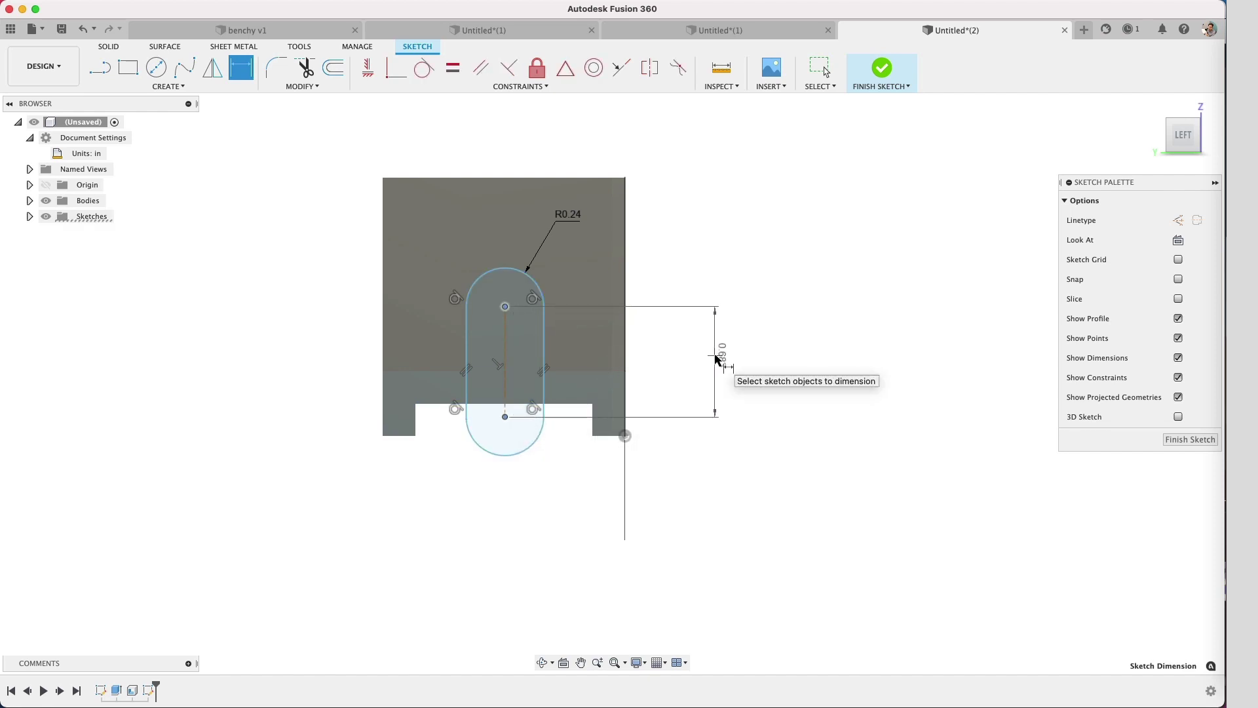
pyautogui.click(715, 357)
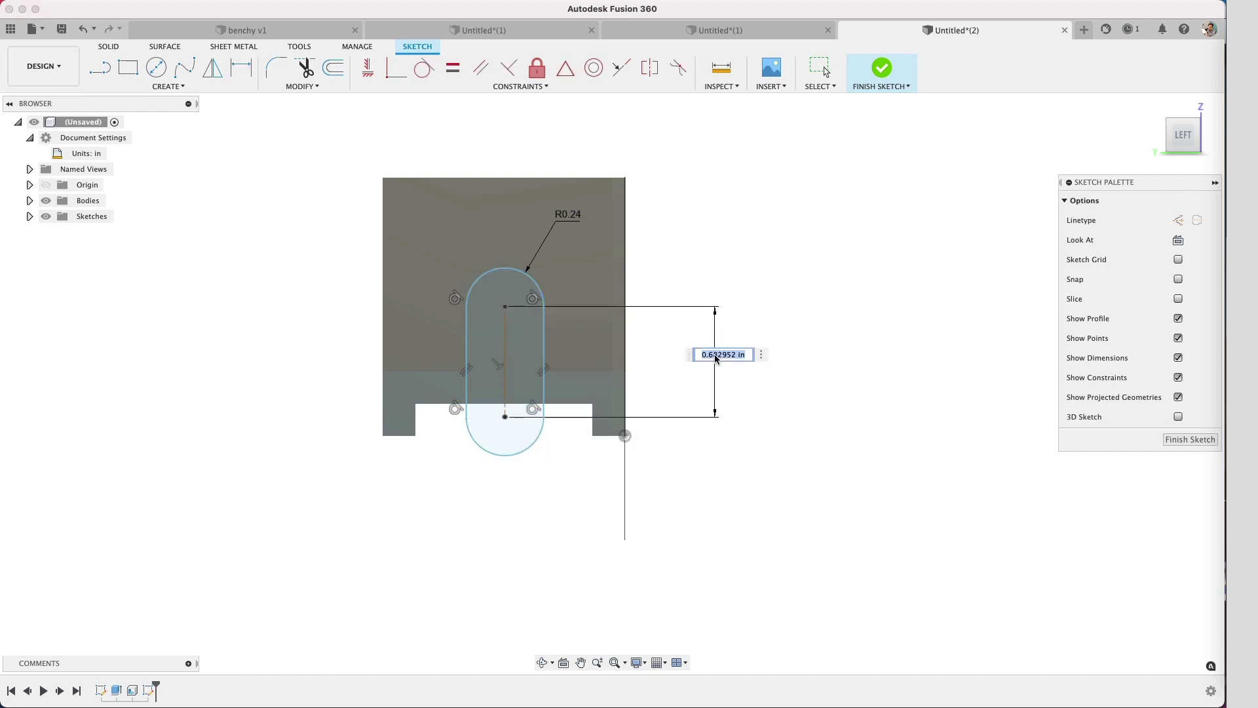
pyautogui.press('BackSpace')
pyautogui.press('Return')
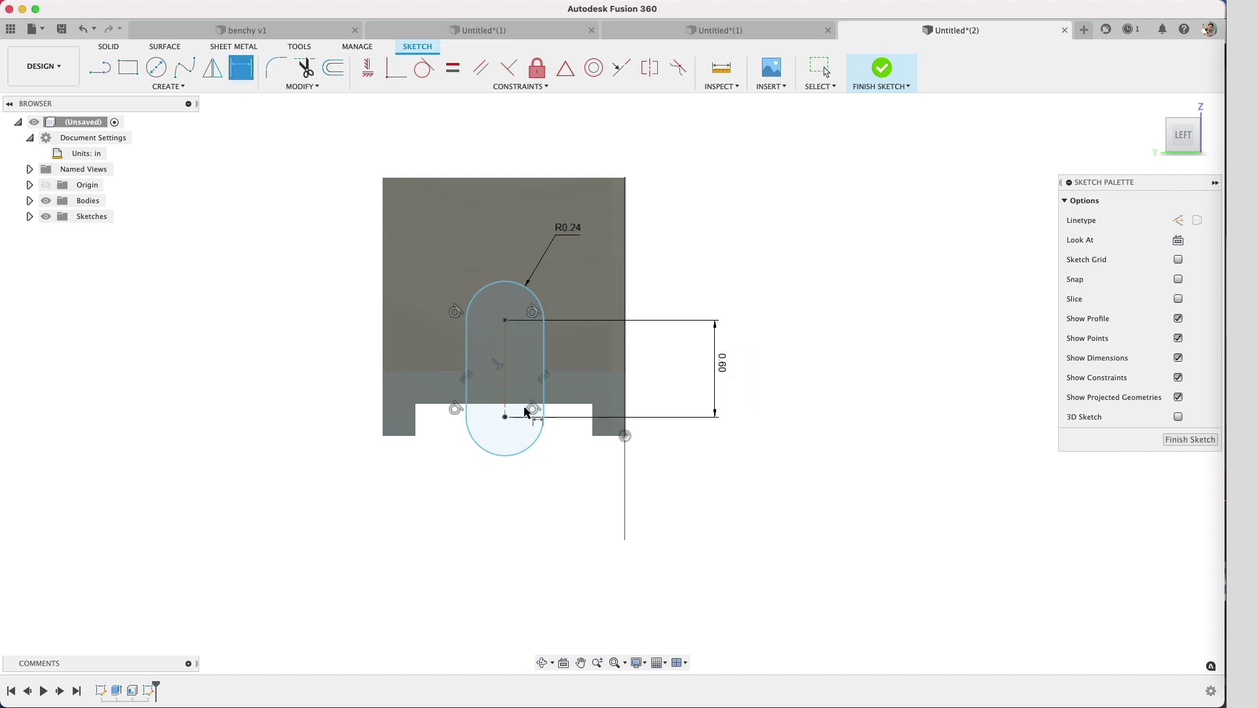
pyautogui.press('Escape')
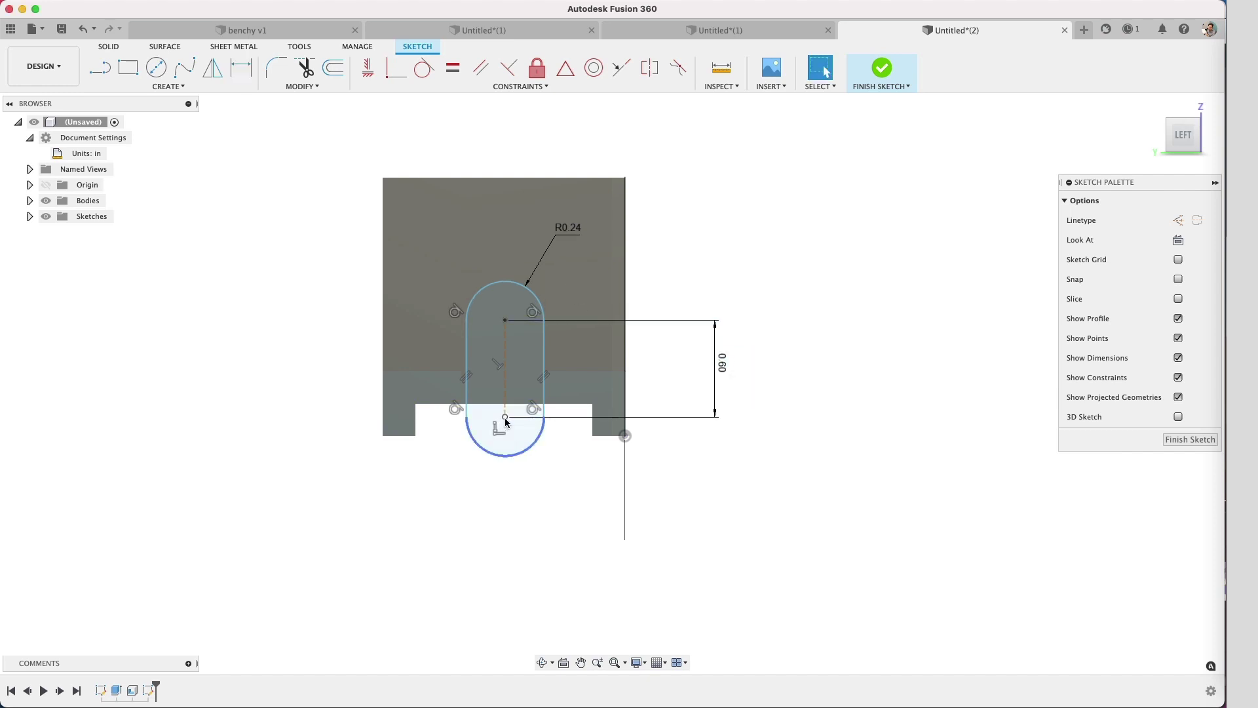
# - Drag the slot so its lower centre snaps onto the bracket's bottom edge
pyautogui.moveTo(506, 423)
pyautogui.mouseDown()
pyautogui.moveTo(505, 332)
pyautogui.moveTo(507, 391)
pyautogui.mouseUp()
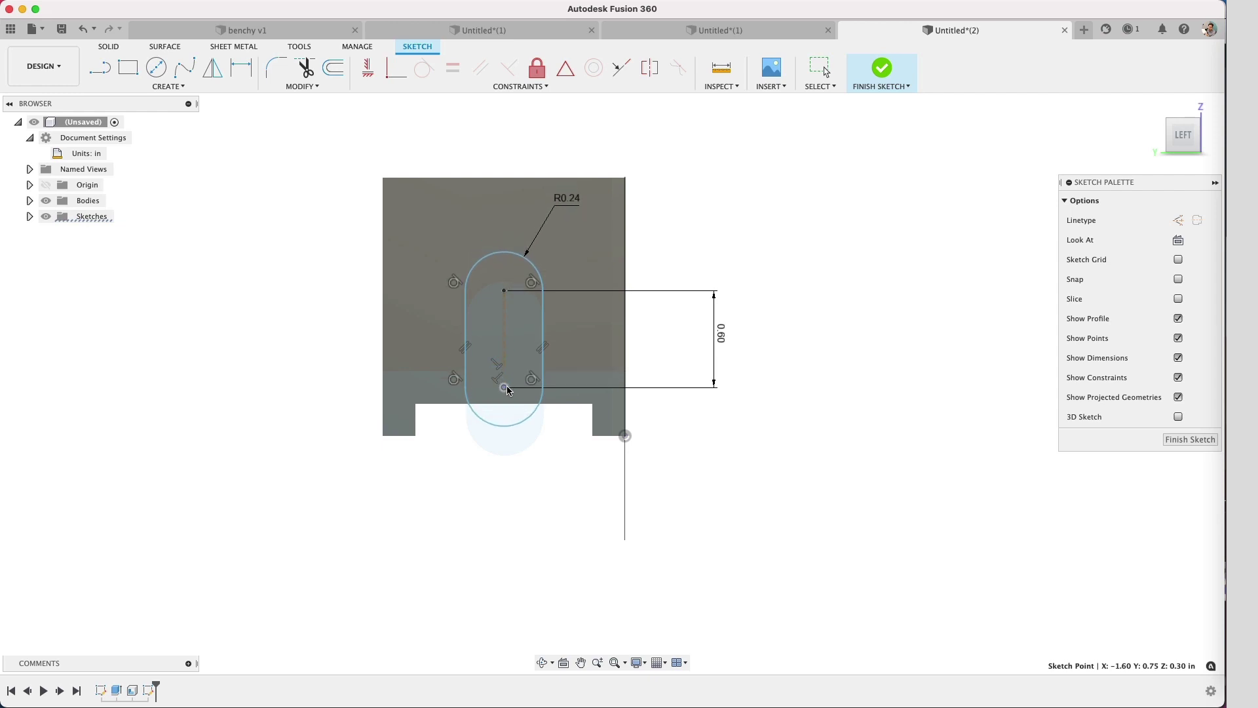
pyautogui.moveTo(507, 387); pyautogui.dragTo(508, 405)
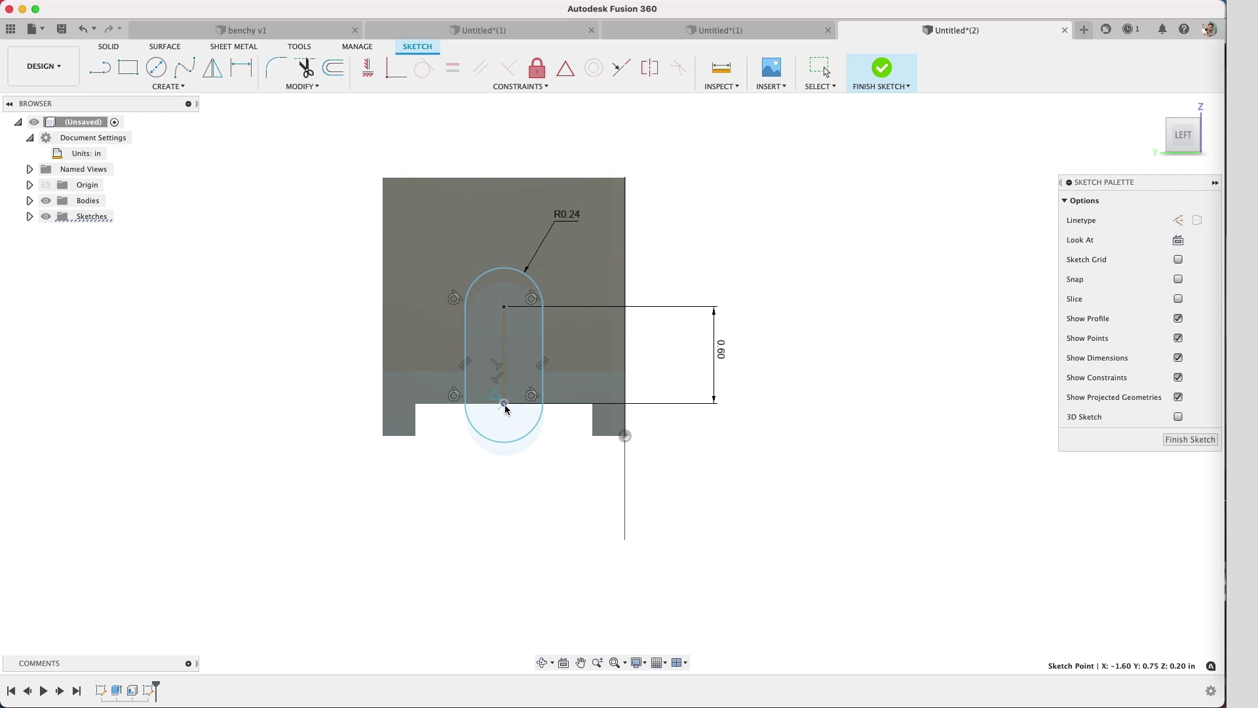
pyautogui.moveTo(505, 406); pyautogui.dragTo(504, 404)
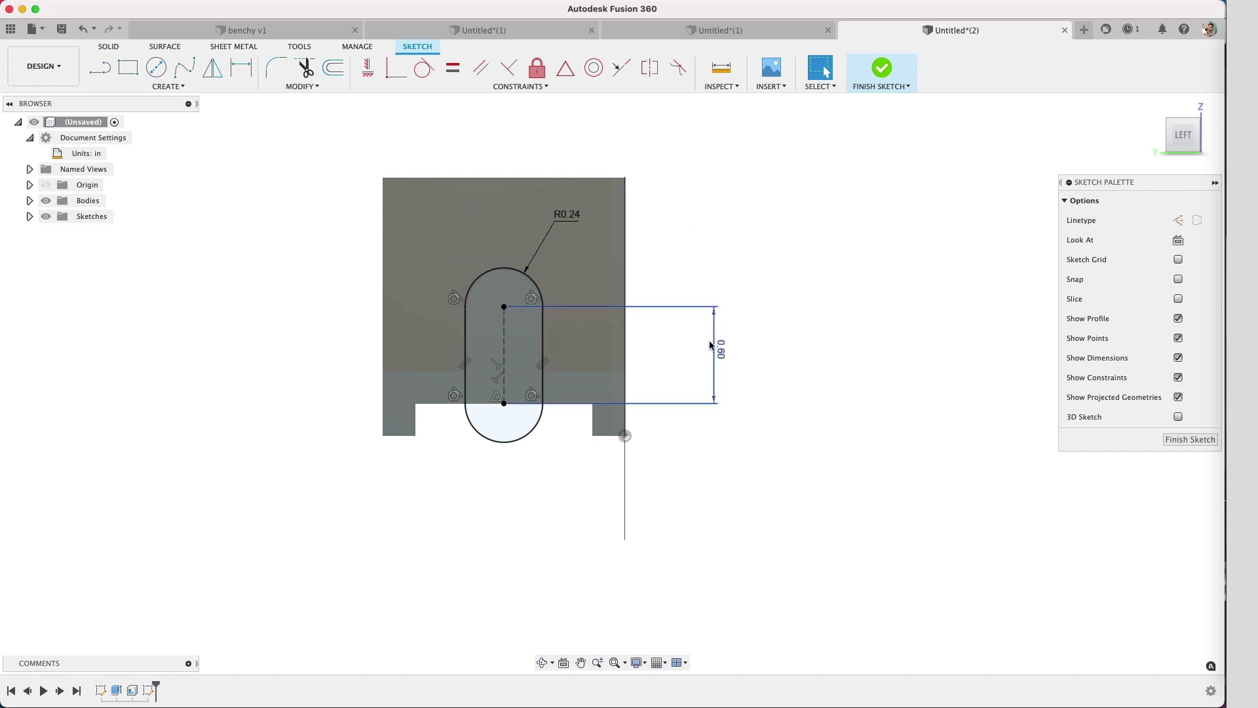
pyautogui.moveTo(797, 374)
pyautogui.keyDown('shift'); pyautogui.mouseDown(button='middle')
pyautogui.moveTo(752, 385)
pyautogui.moveTo(768, 392)
pyautogui.mouseUp(button='middle'); pyautogui.keyUp('shift')
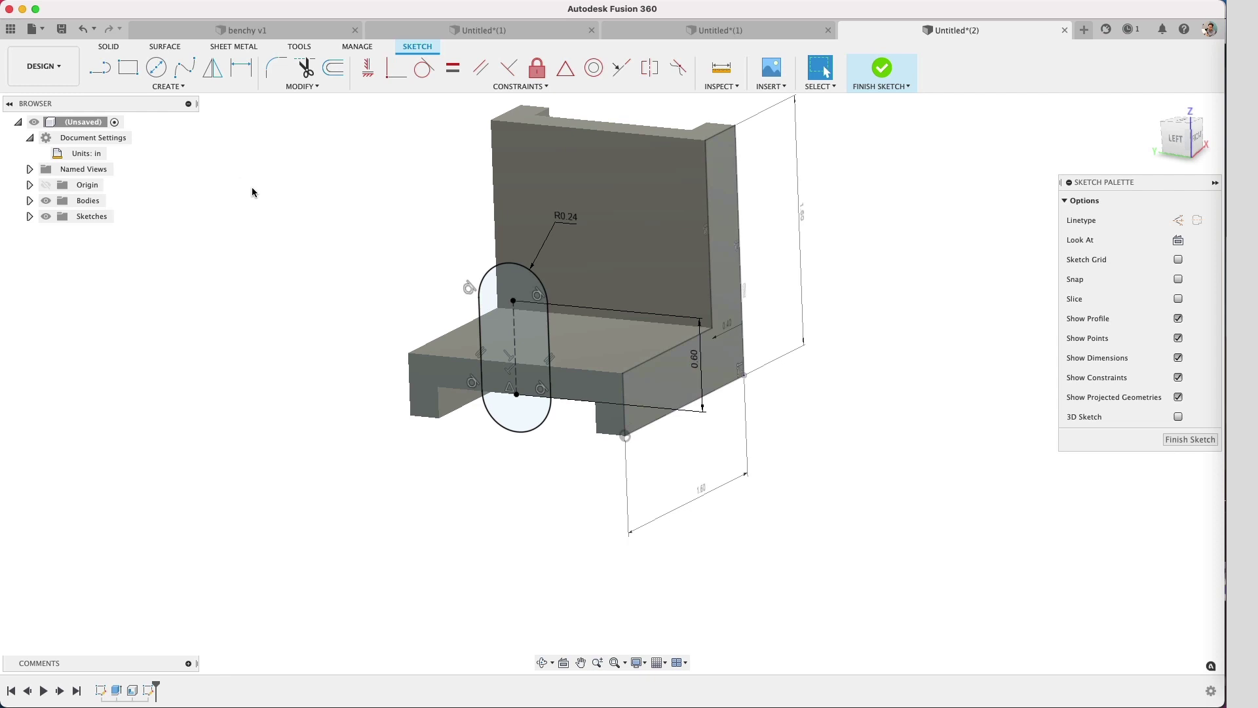
# - Finish the slot sketch and select all the slot profiles for extrusion
pyautogui.click(882, 68)
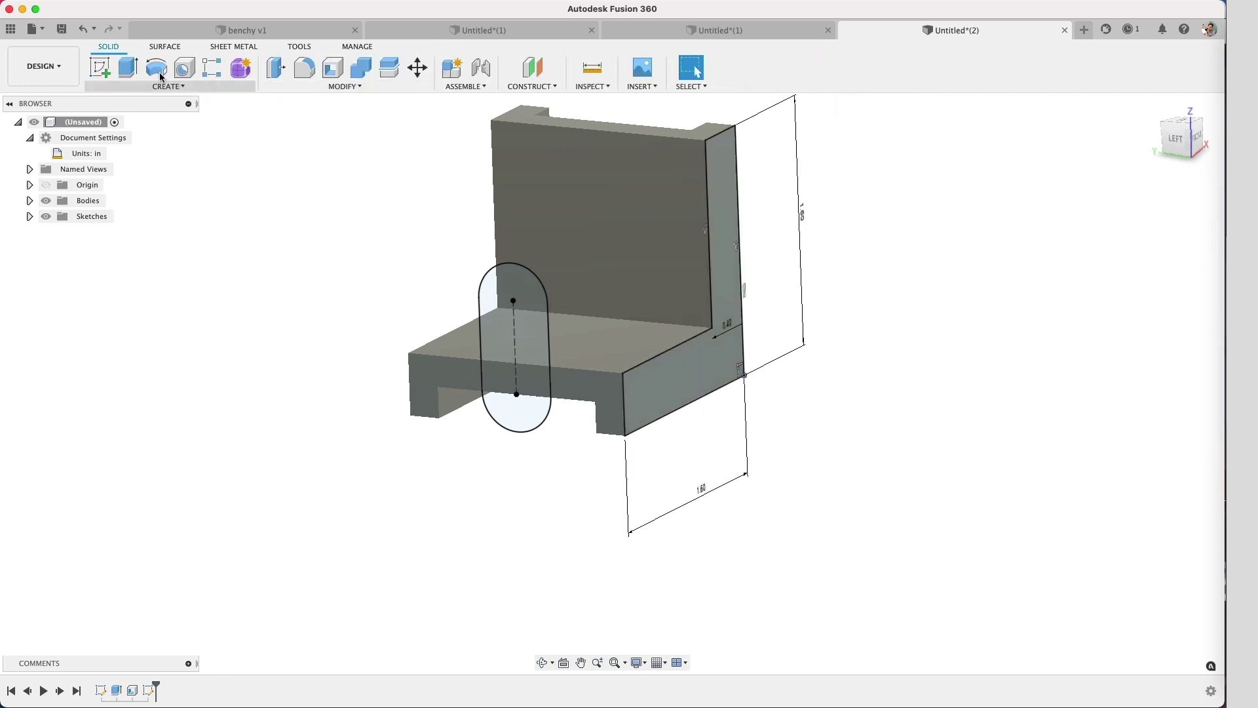
pyautogui.click(128, 67)
pyautogui.click(506, 388)
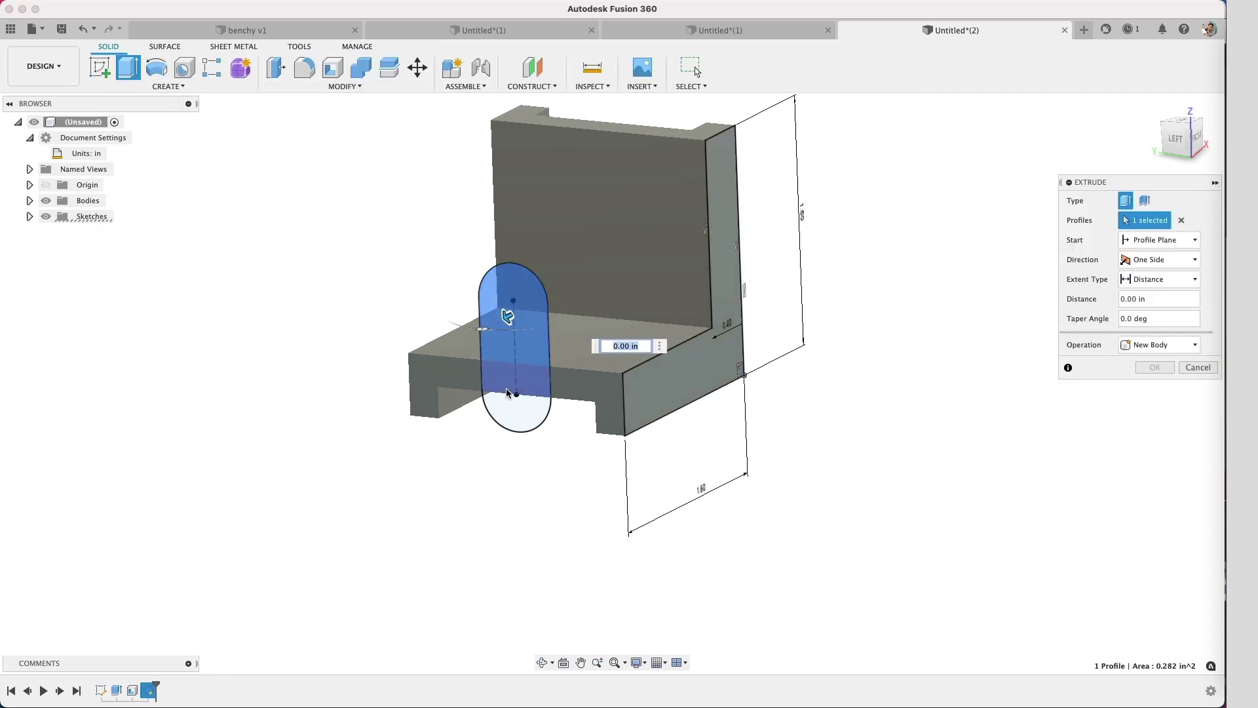
pyautogui.click(514, 411)
pyautogui.click(514, 411)
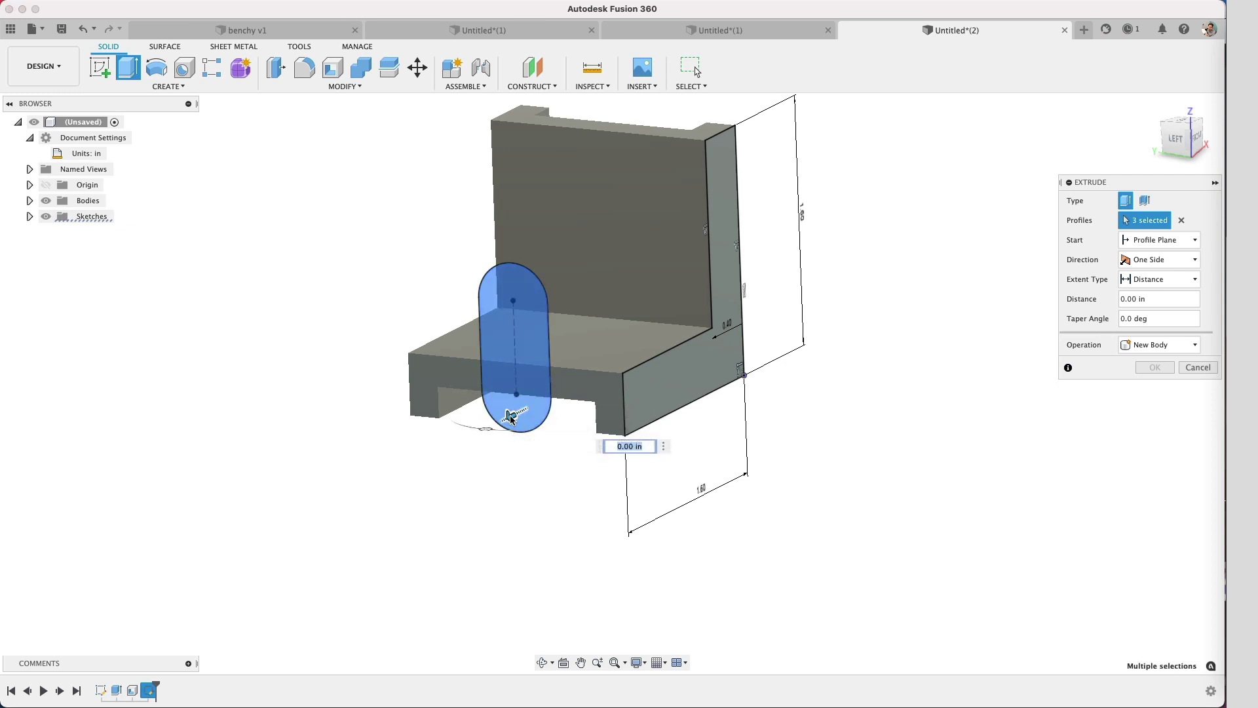
# - Extrude the slot profiles -1.2 in as a Join with a fixed-distance extent
pyautogui.moveTo(511, 417); pyautogui.dragTo(739, 299)
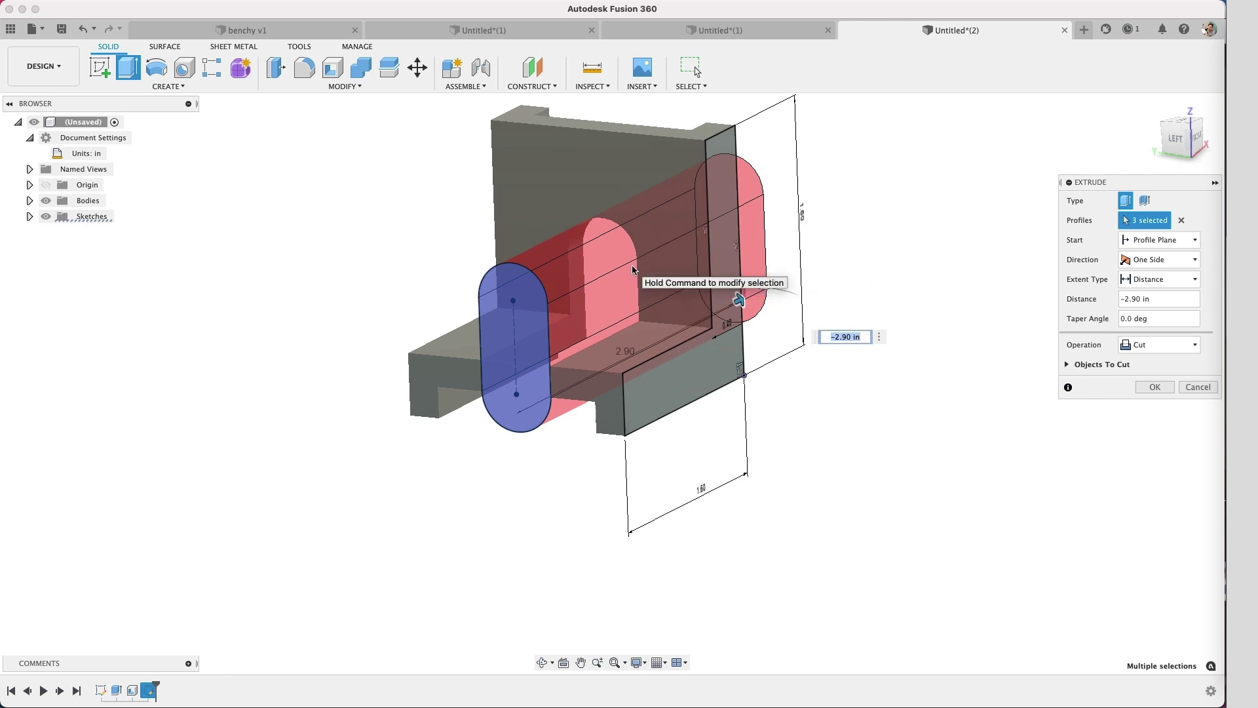
pyautogui.click(1149, 348)
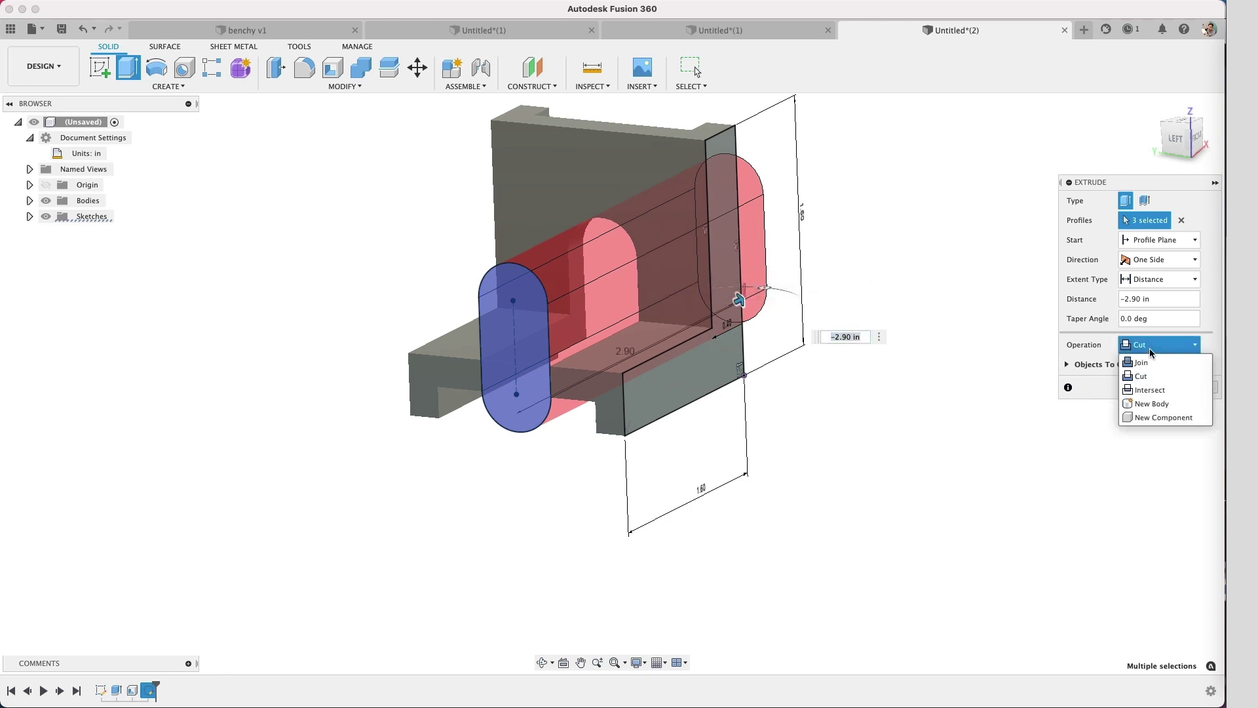
pyautogui.click(1151, 366)
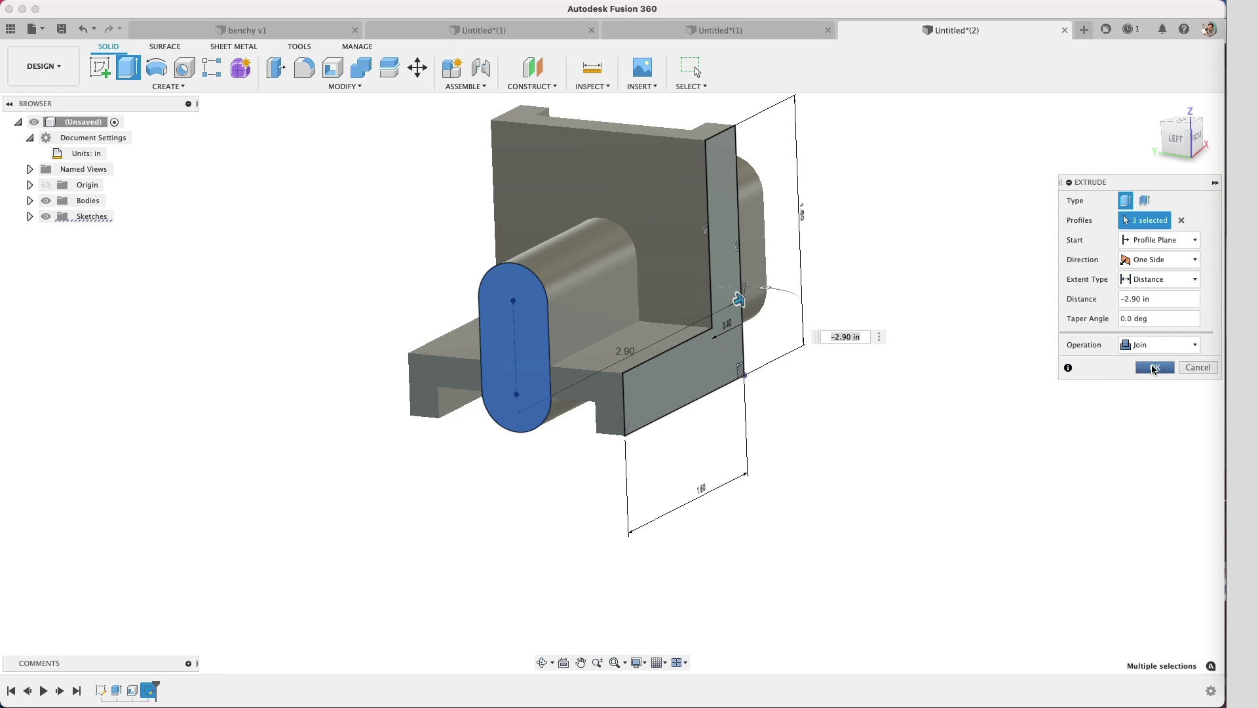
pyautogui.write('-1.2')
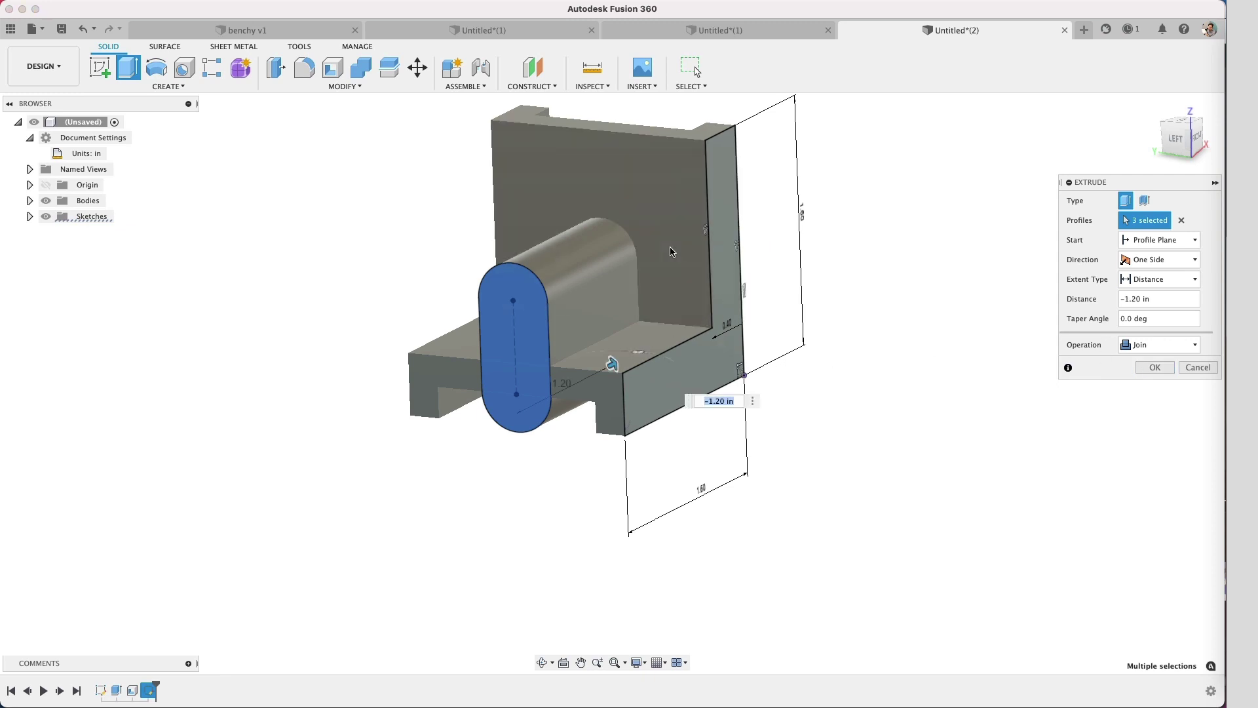
pyautogui.keyDown('shift'); pyautogui.moveTo(669, 249); pyautogui.dragTo(787, 403, button='middle'); pyautogui.keyUp('shift')
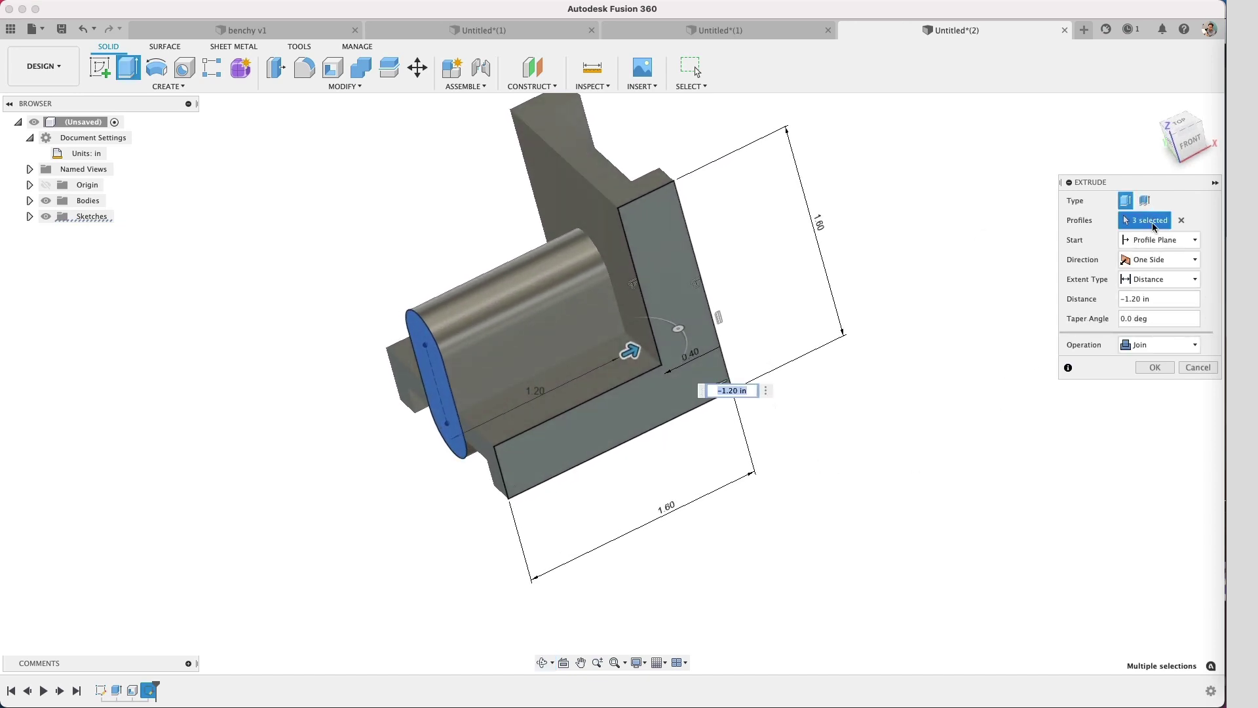
pyautogui.click(1151, 287)
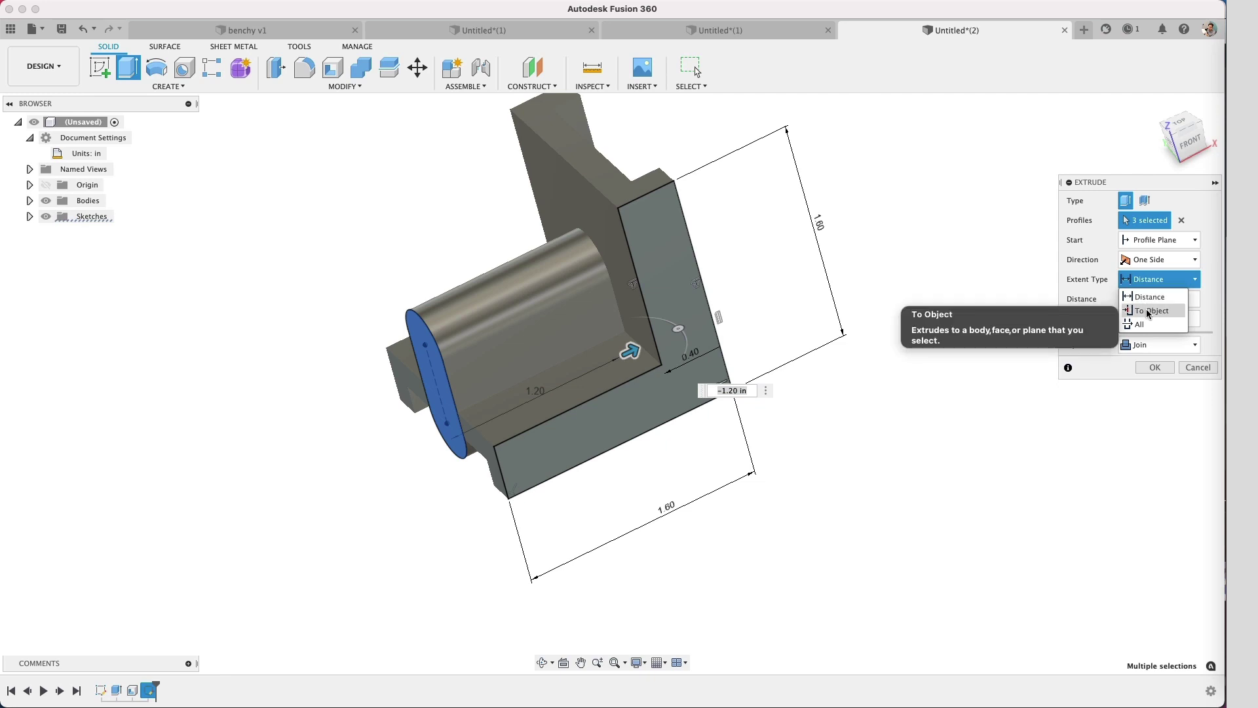
pyautogui.click(1094, 321)
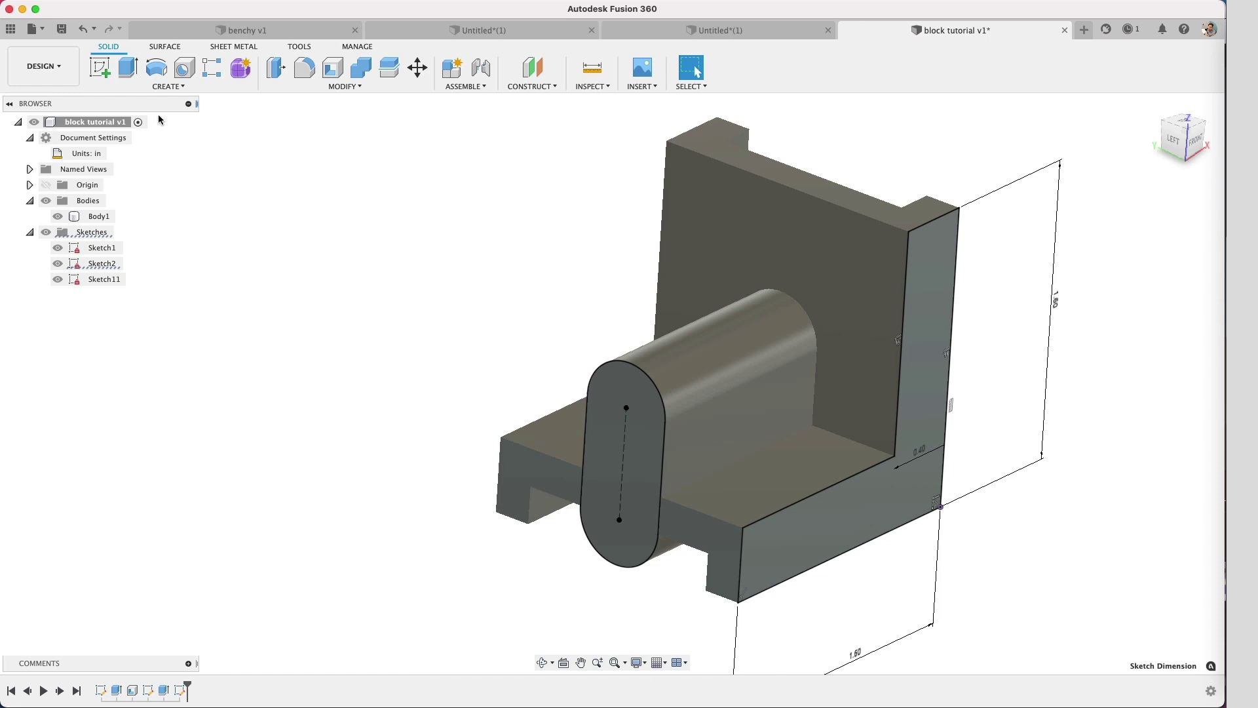
# - Start a sketch on the boss's end face and try a centre-point slot
pyautogui.click(100, 68)
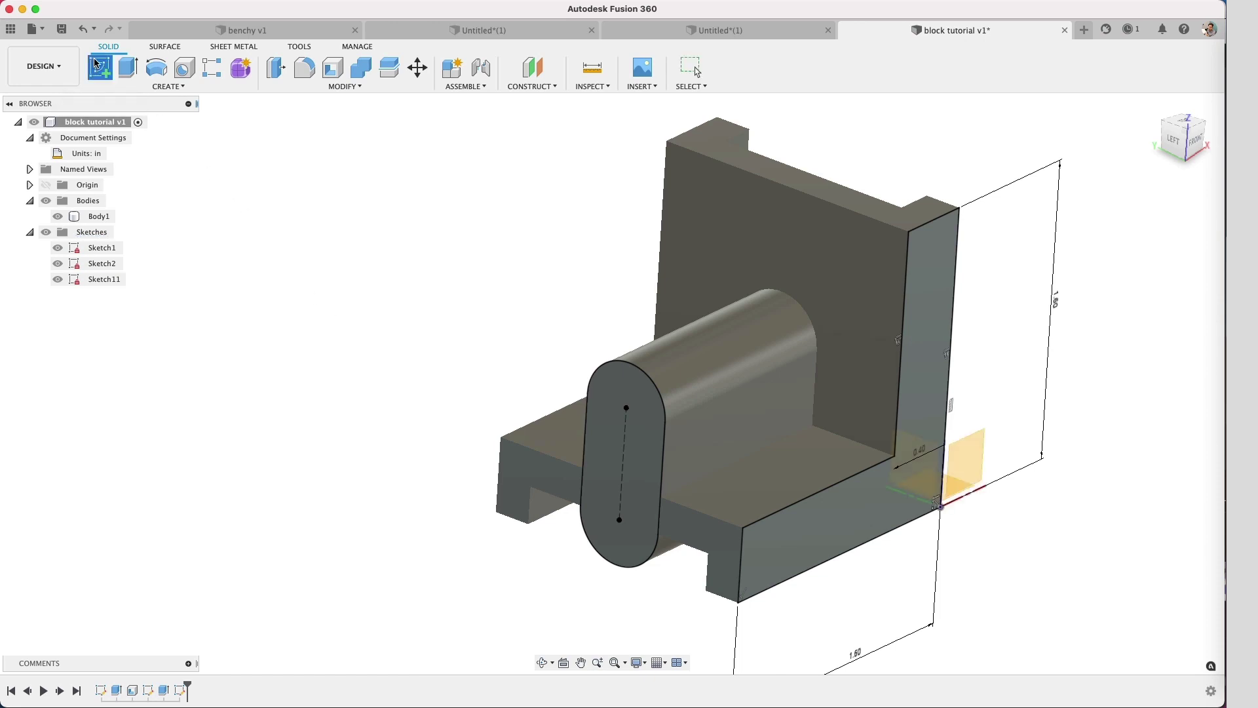
pyautogui.click(616, 402)
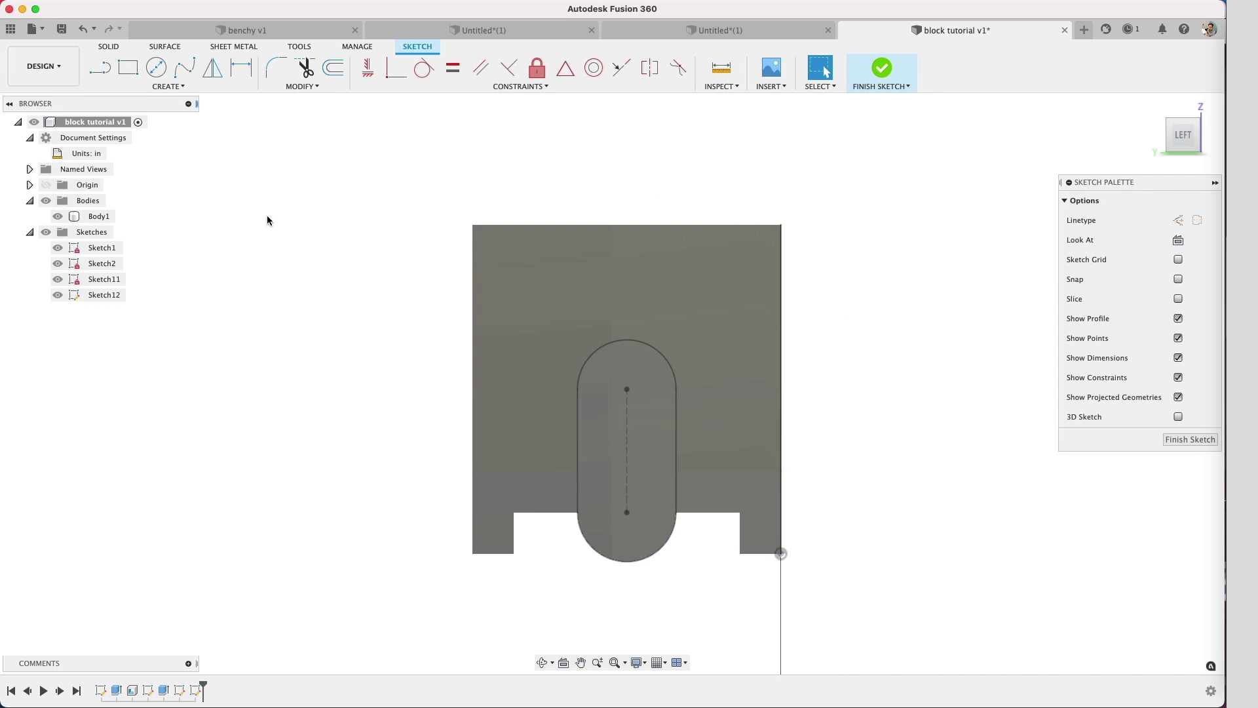
pyautogui.press('s')
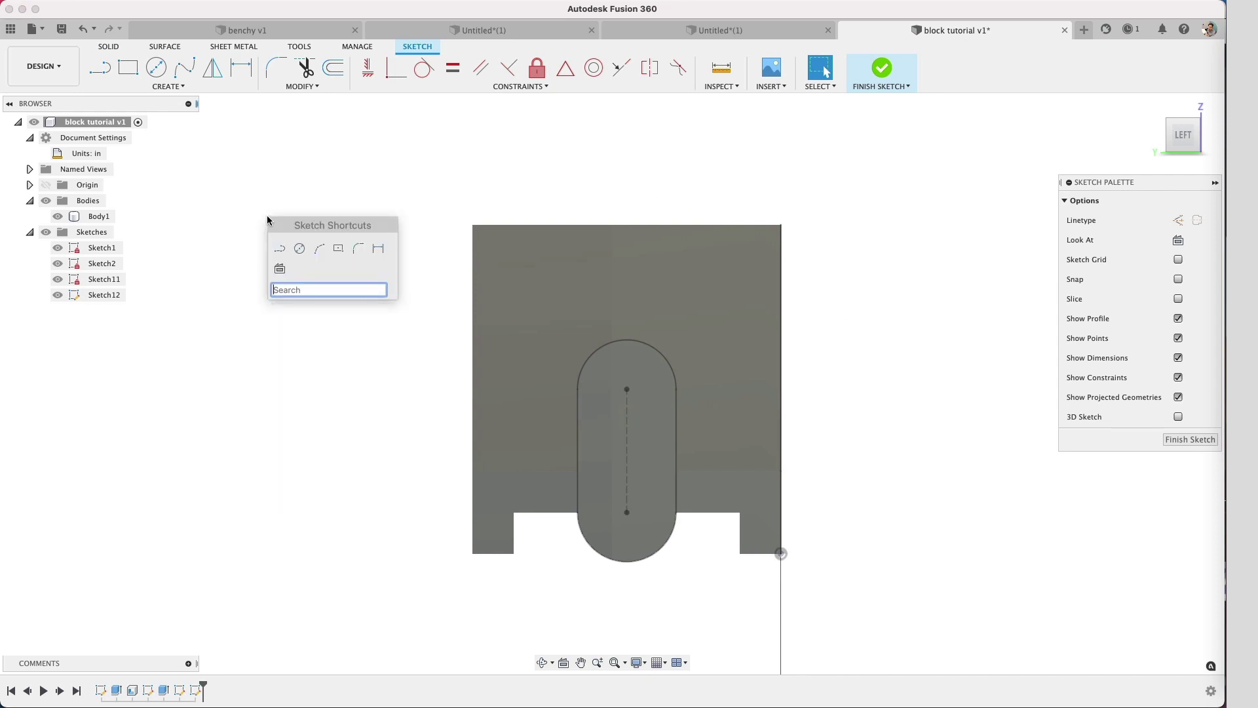
pyautogui.write('slot')
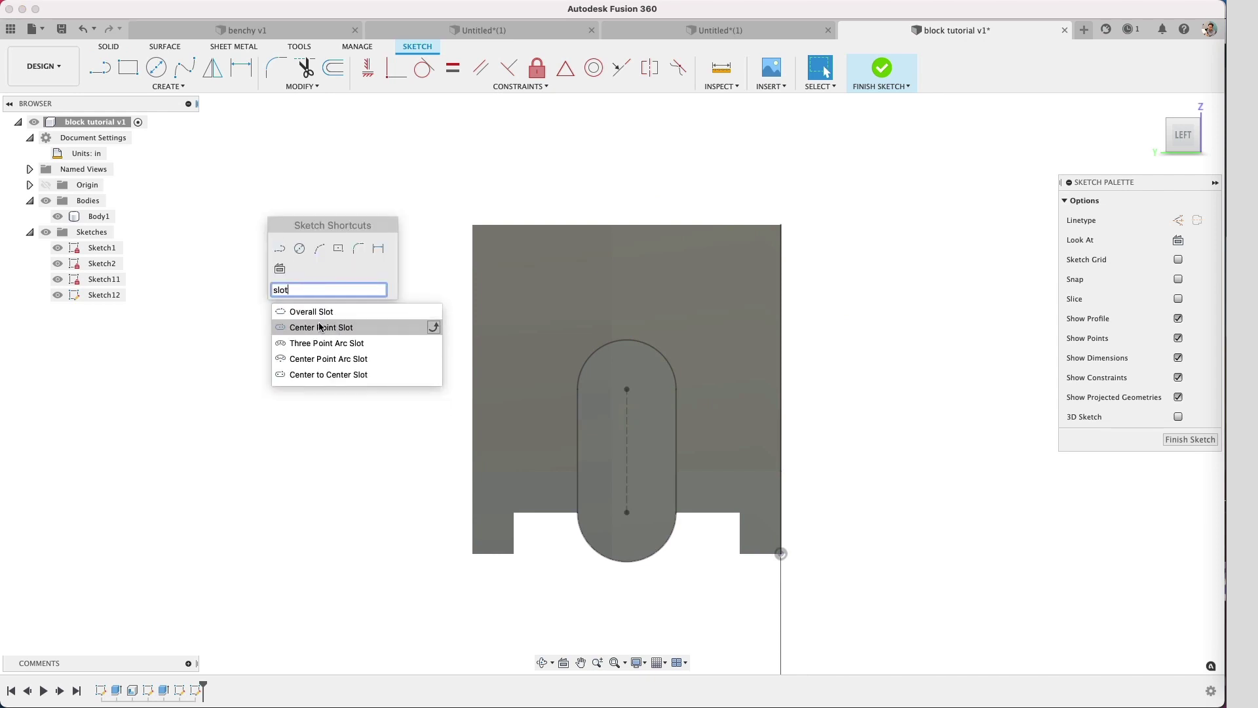
pyautogui.click(319, 327)
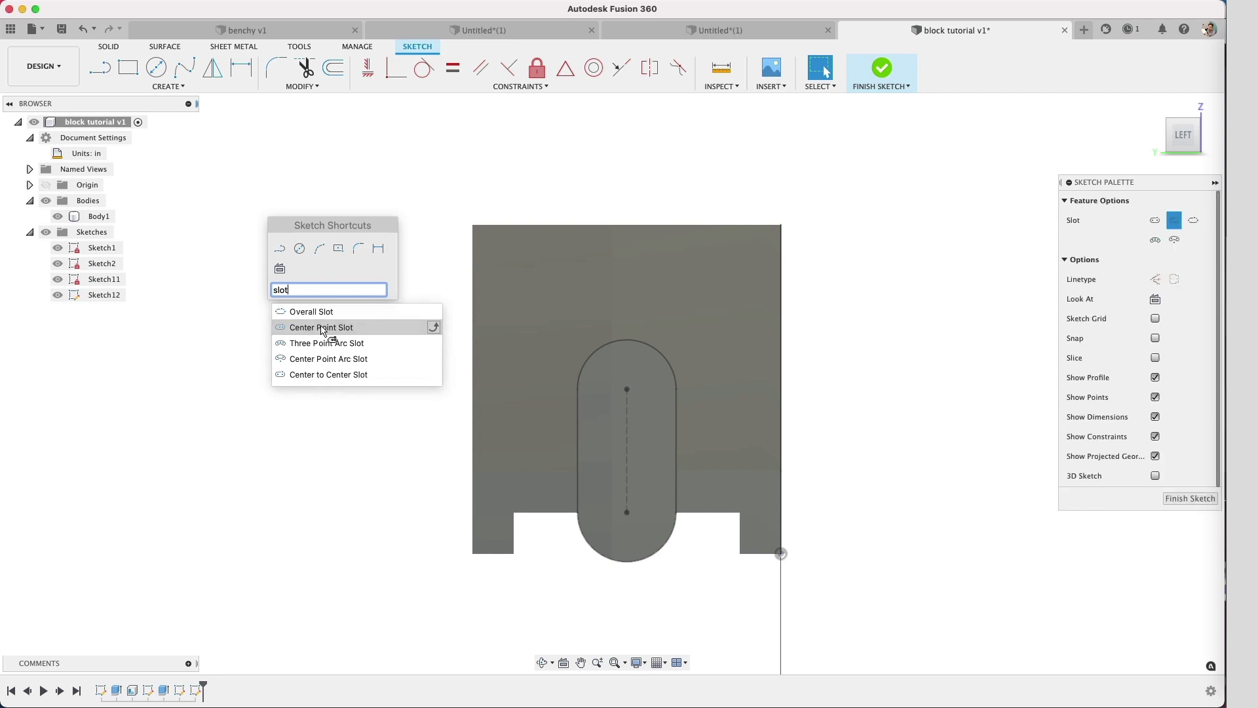
pyautogui.click(626, 513)
pyautogui.click(627, 390)
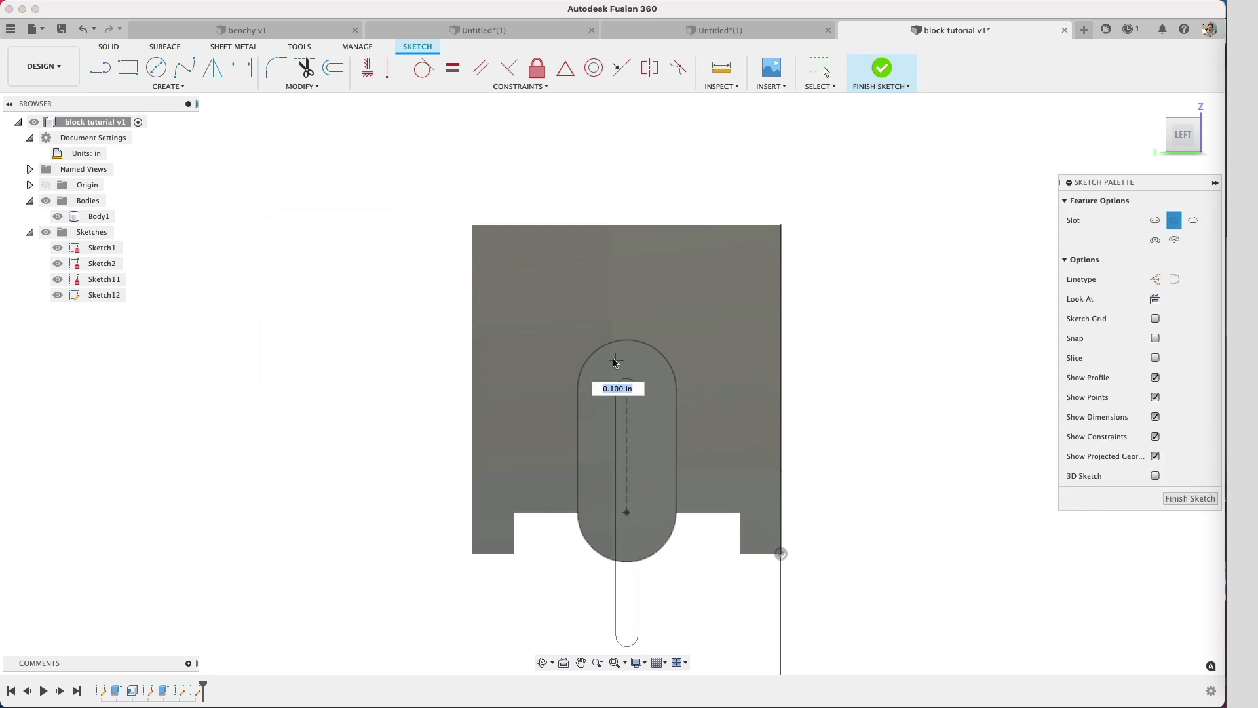
pyautogui.click(597, 391)
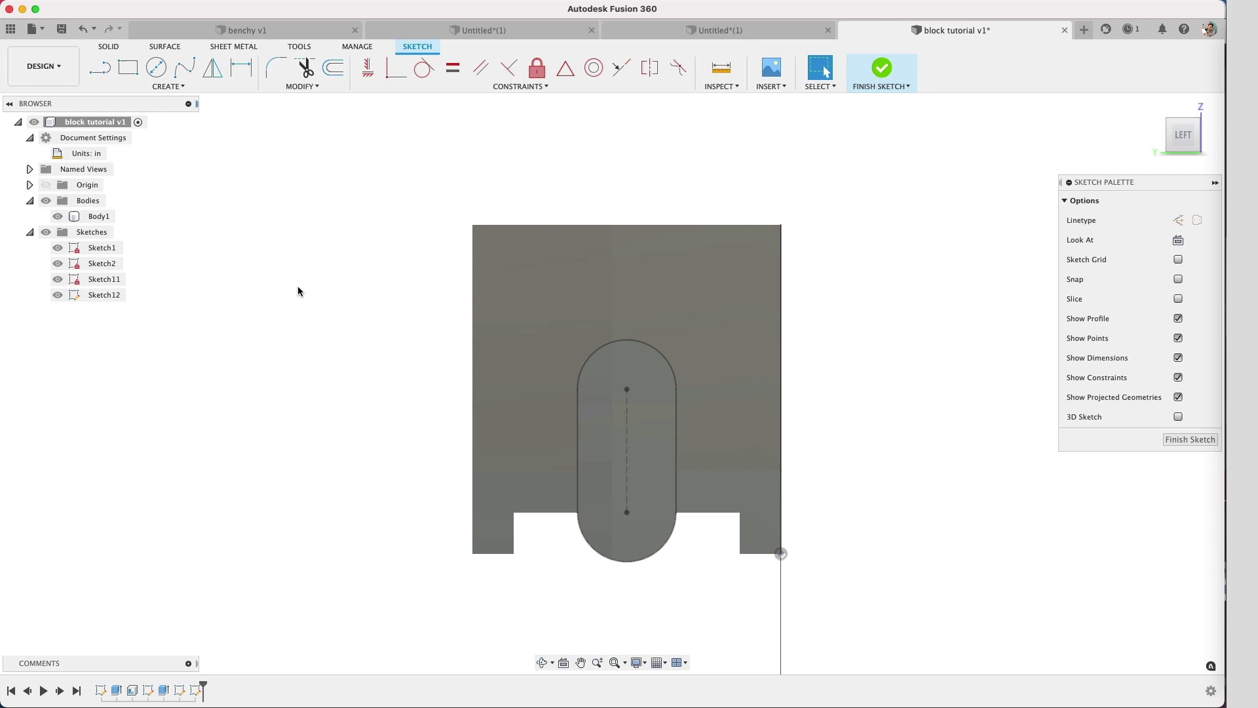
# - Draw a Center to Center slot about 0.195 in wide between the boss's two centre points
pyautogui.write('sslot')
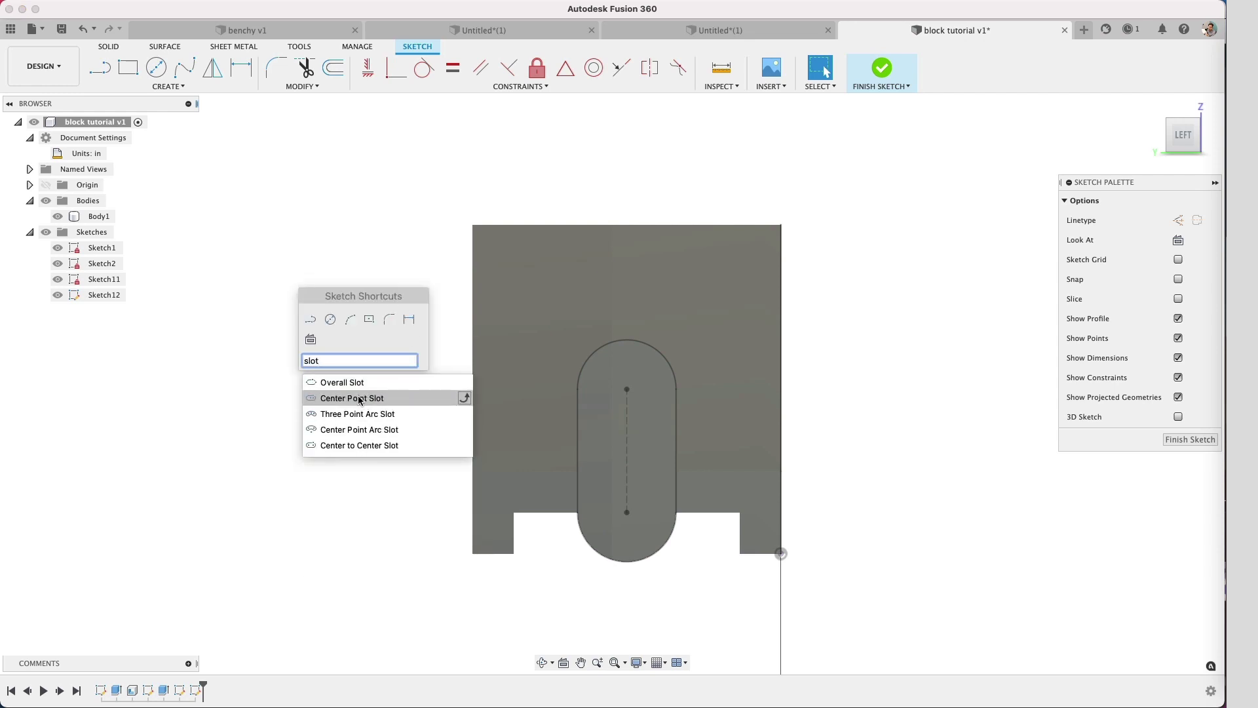
pyautogui.click(356, 445)
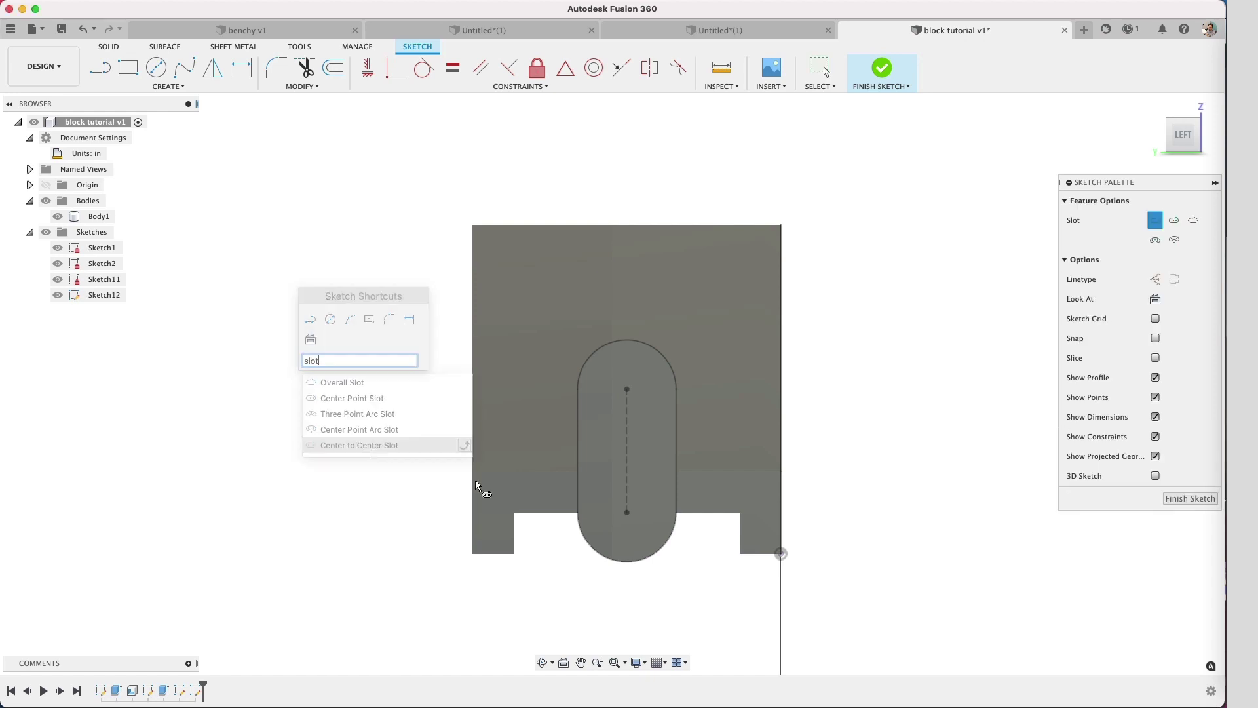
pyautogui.click(628, 513)
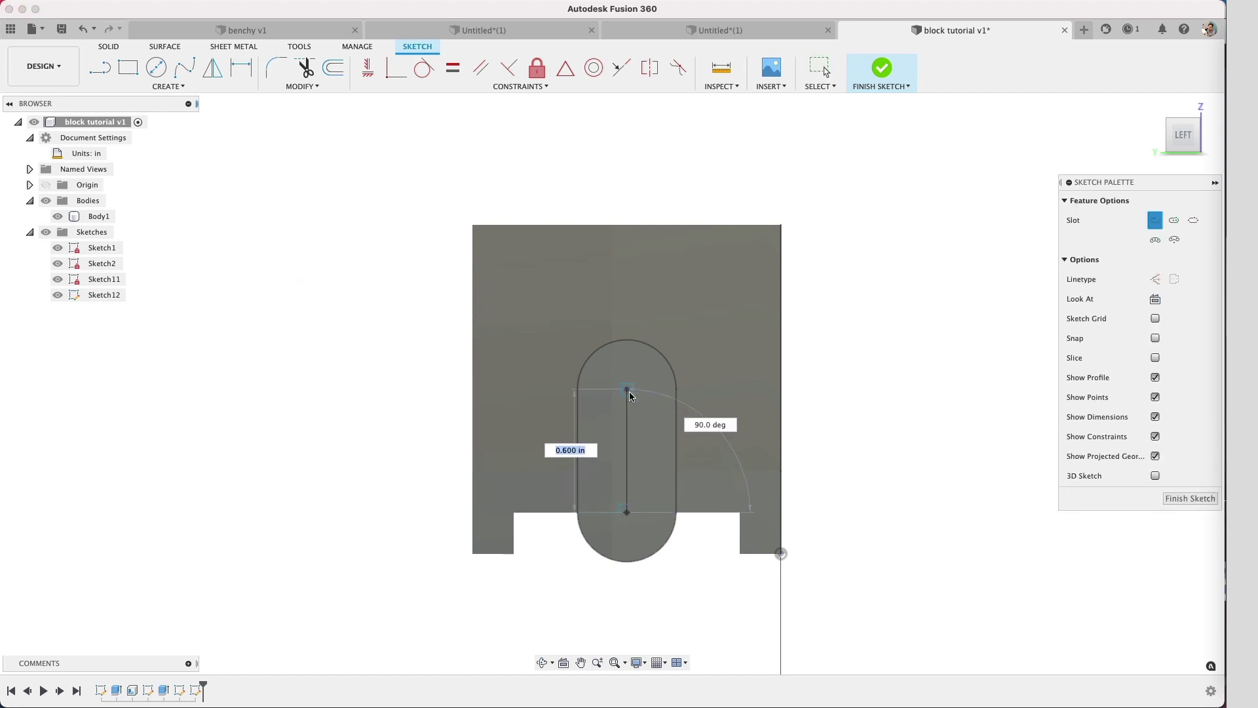
pyautogui.click(627, 389)
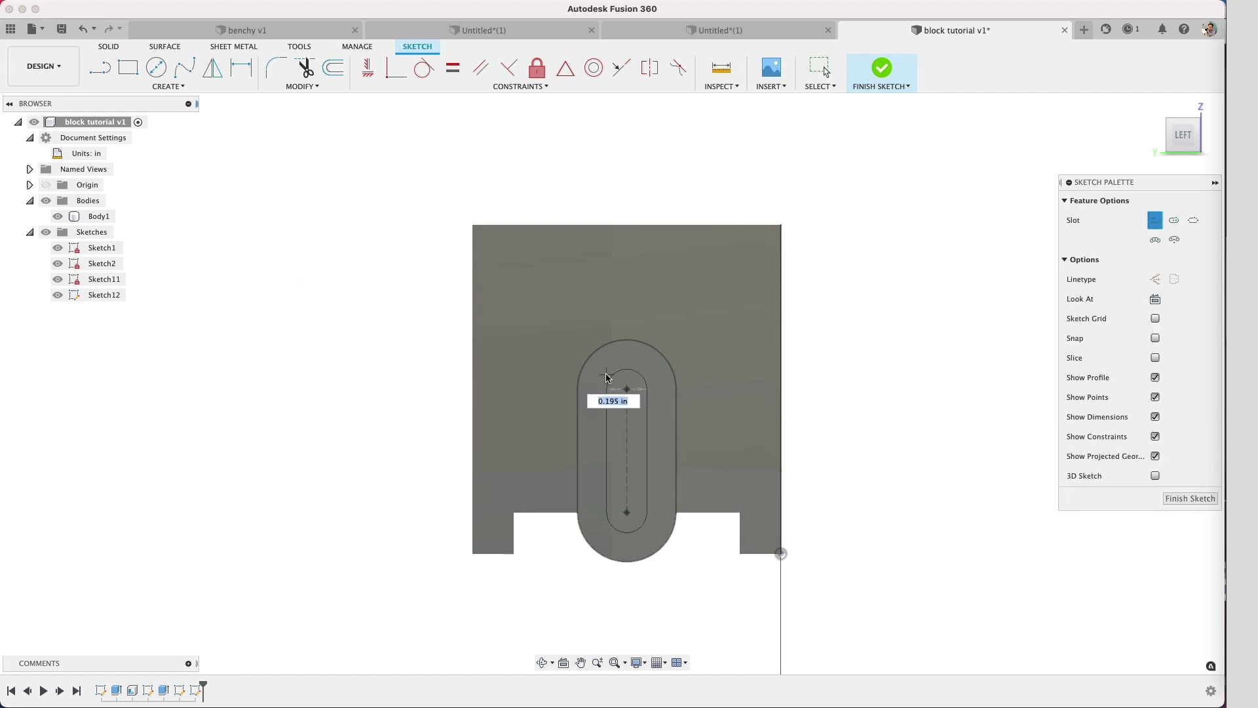
pyautogui.click(606, 379)
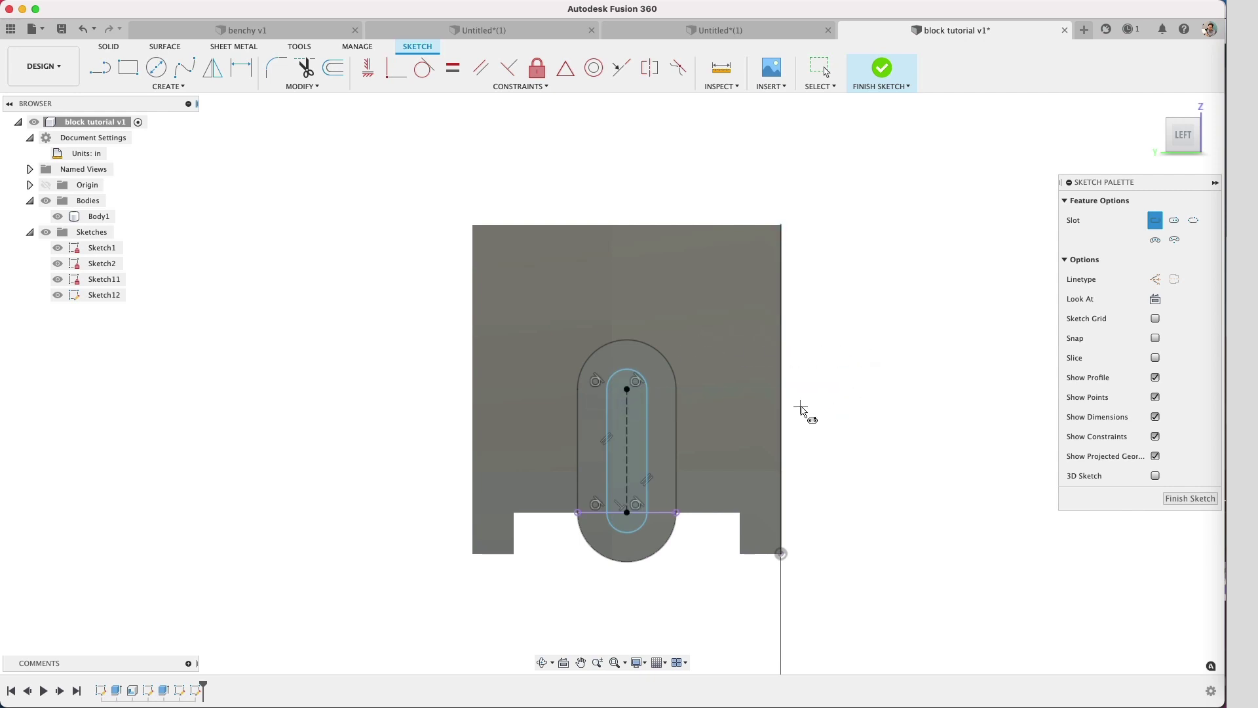
pyautogui.press('Escape')
# - Dimension the gap between the inner slot's top arc and the boss's outer arc to 0.15 in
pyautogui.press('d')
pyautogui.click(638, 377)
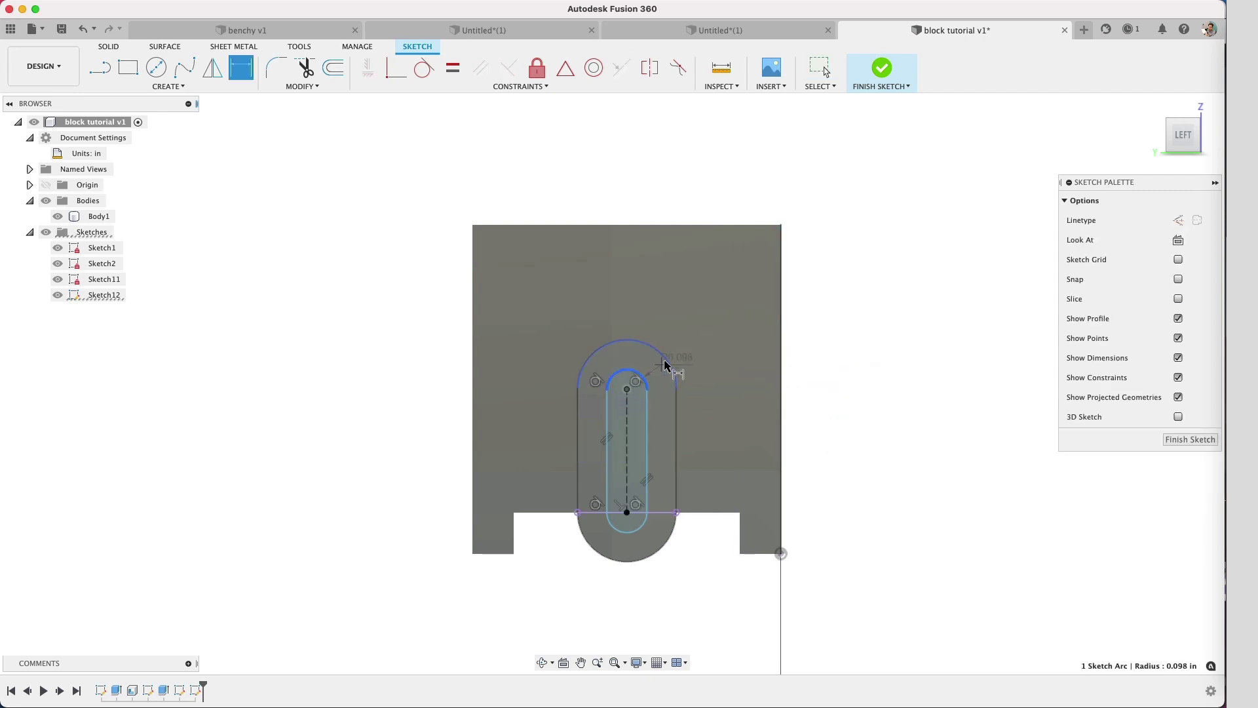
pyautogui.click(660, 355)
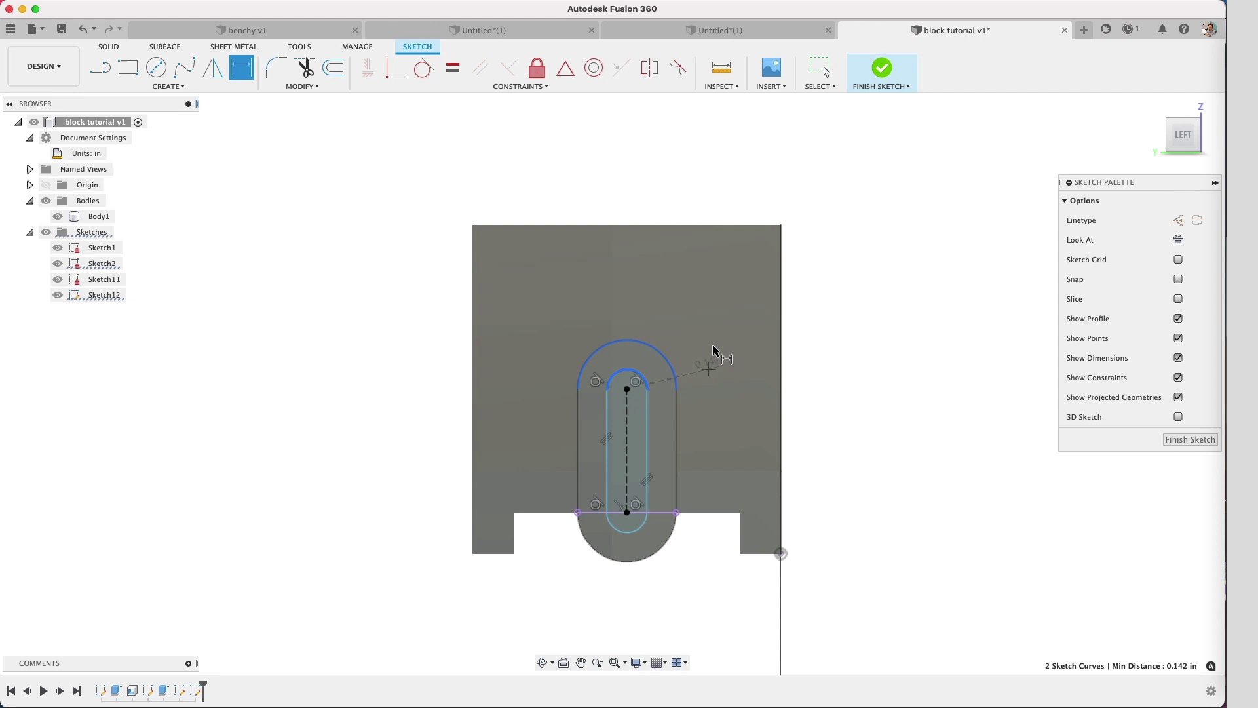
pyautogui.click(678, 315)
pyautogui.press('BackSpace')
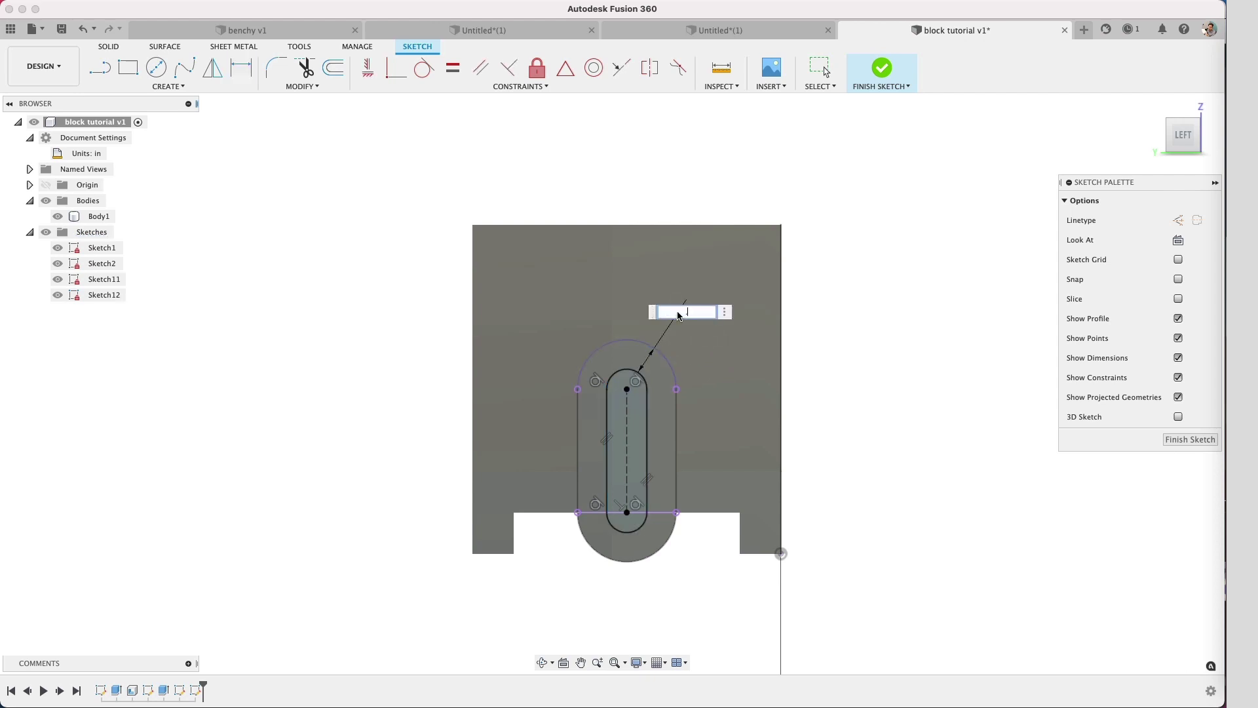
pyautogui.write('15')
pyautogui.press('Return')
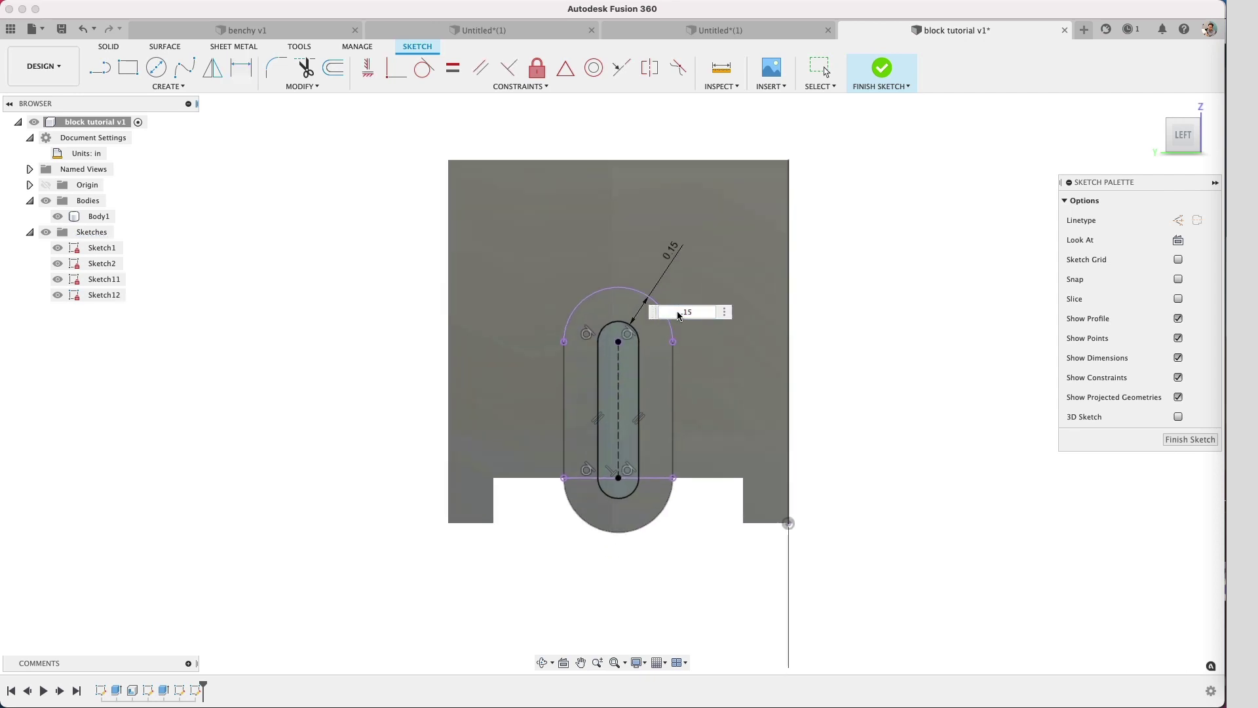
# - Abandon an early extrusion attempt and finish the inner slot sketch
pyautogui.press('e')
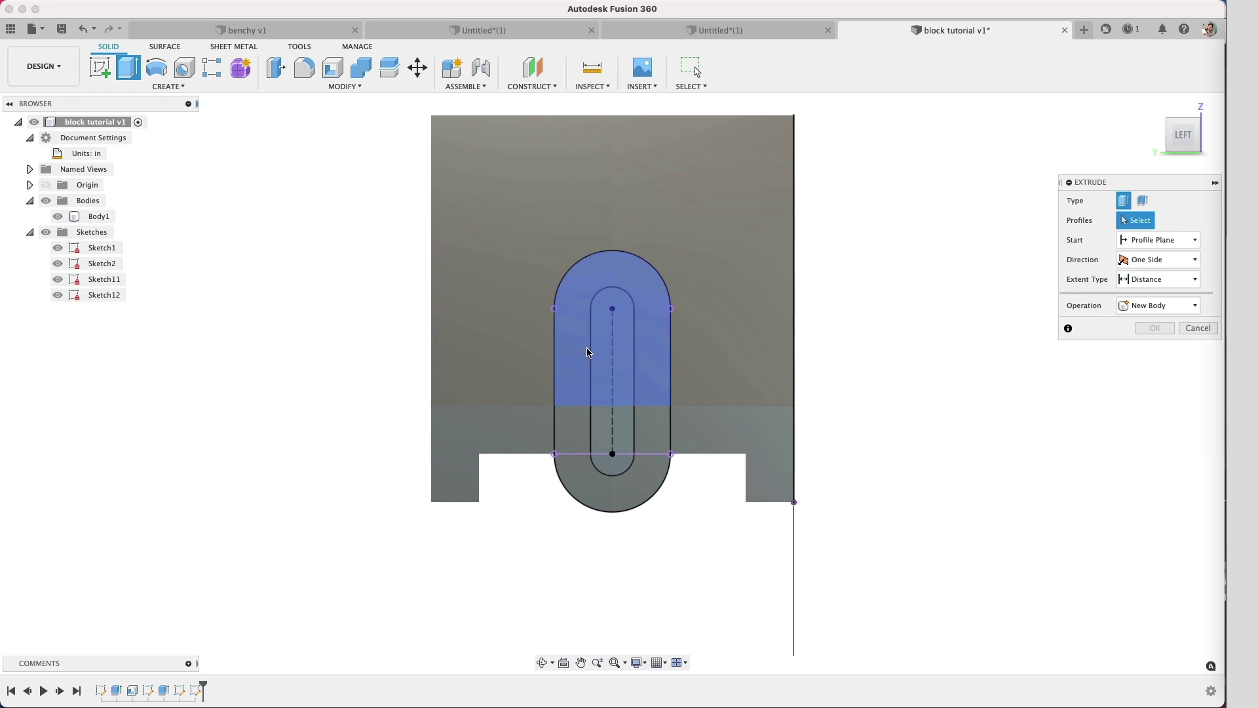
pyautogui.click(626, 357)
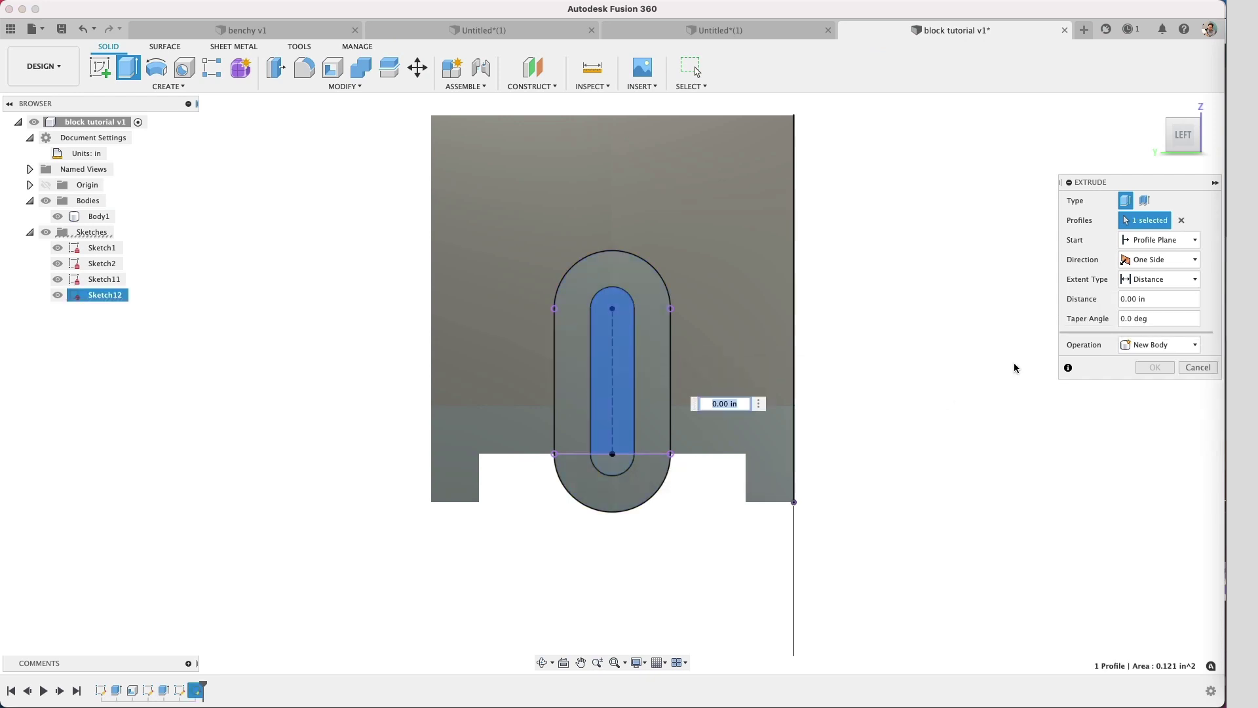
pyautogui.click(1195, 367)
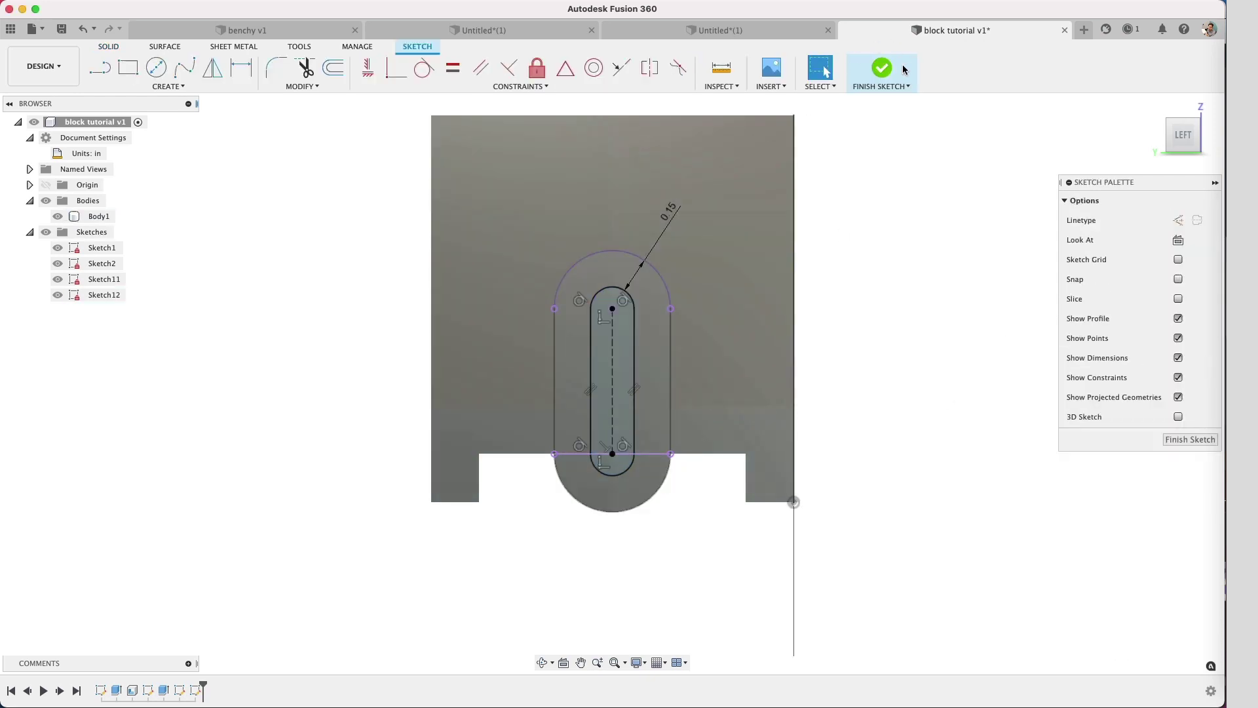
pyautogui.click(903, 70)
# - Cut both inner slot profiles through the boss with a one-direction All extent
pyautogui.click(133, 71)
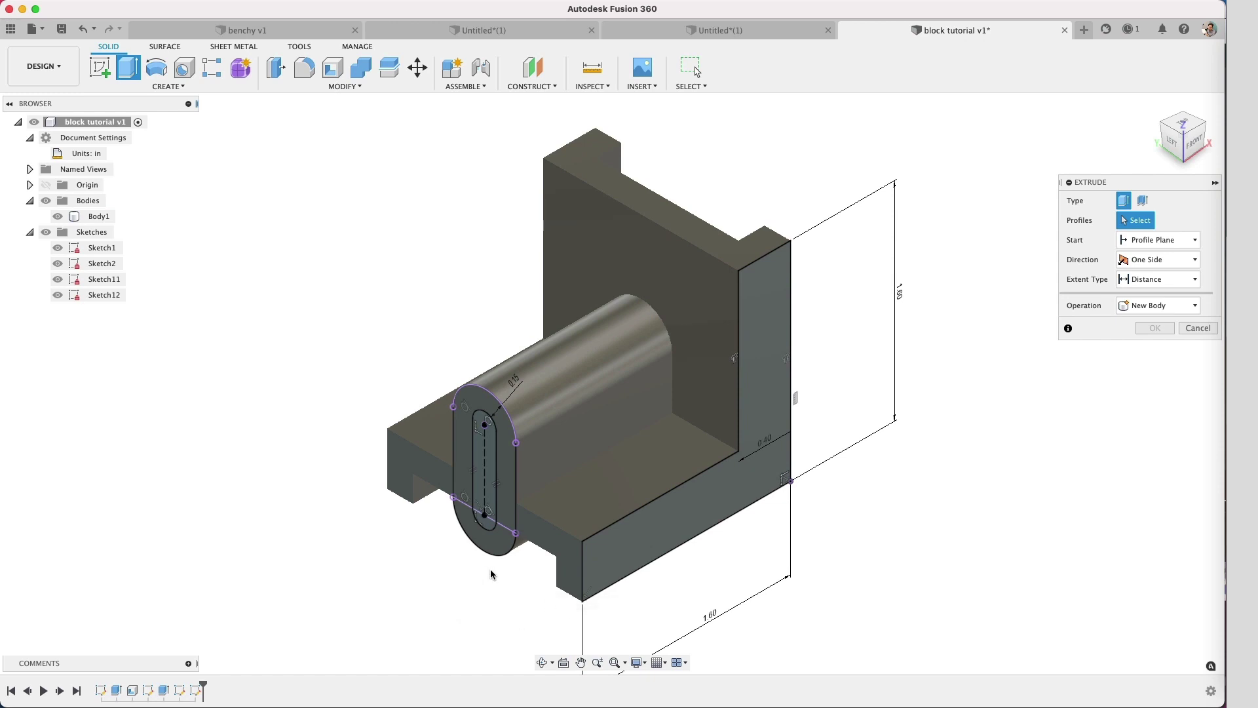
pyautogui.scroll(5, 488, 570)
pyautogui.click(475, 403)
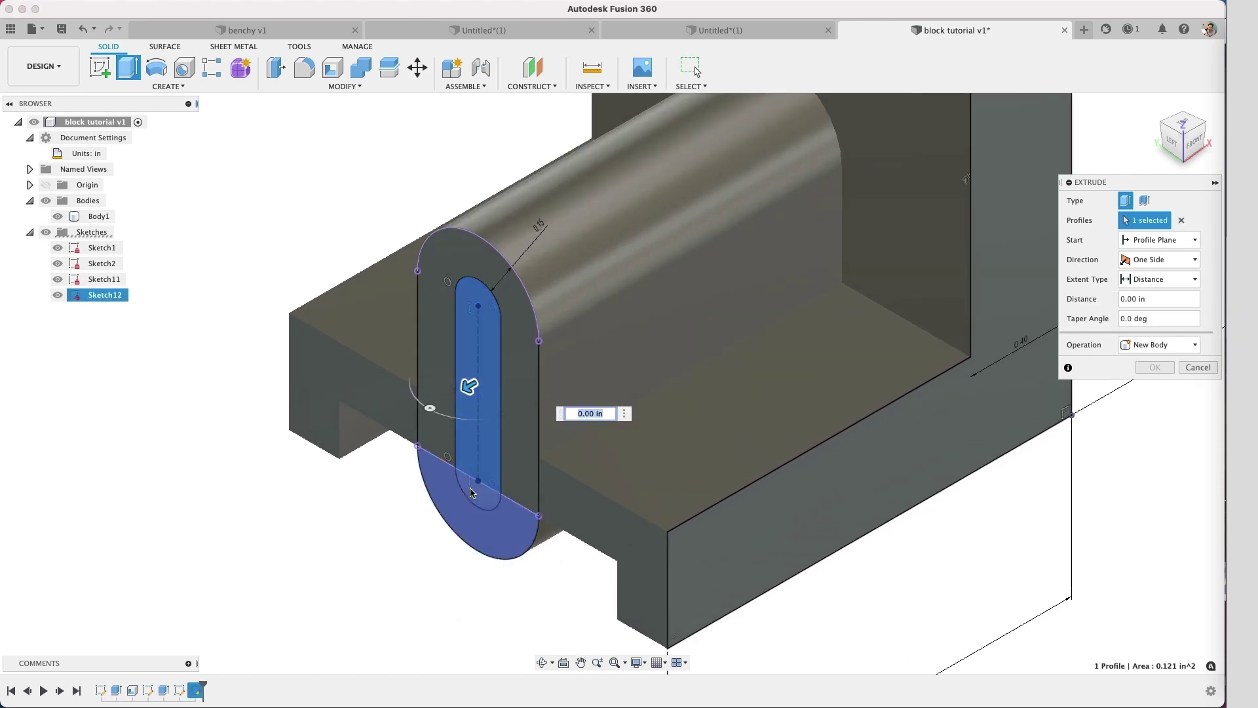
pyautogui.click(472, 463)
pyautogui.moveTo(470, 499); pyautogui.dragTo(579, 433)
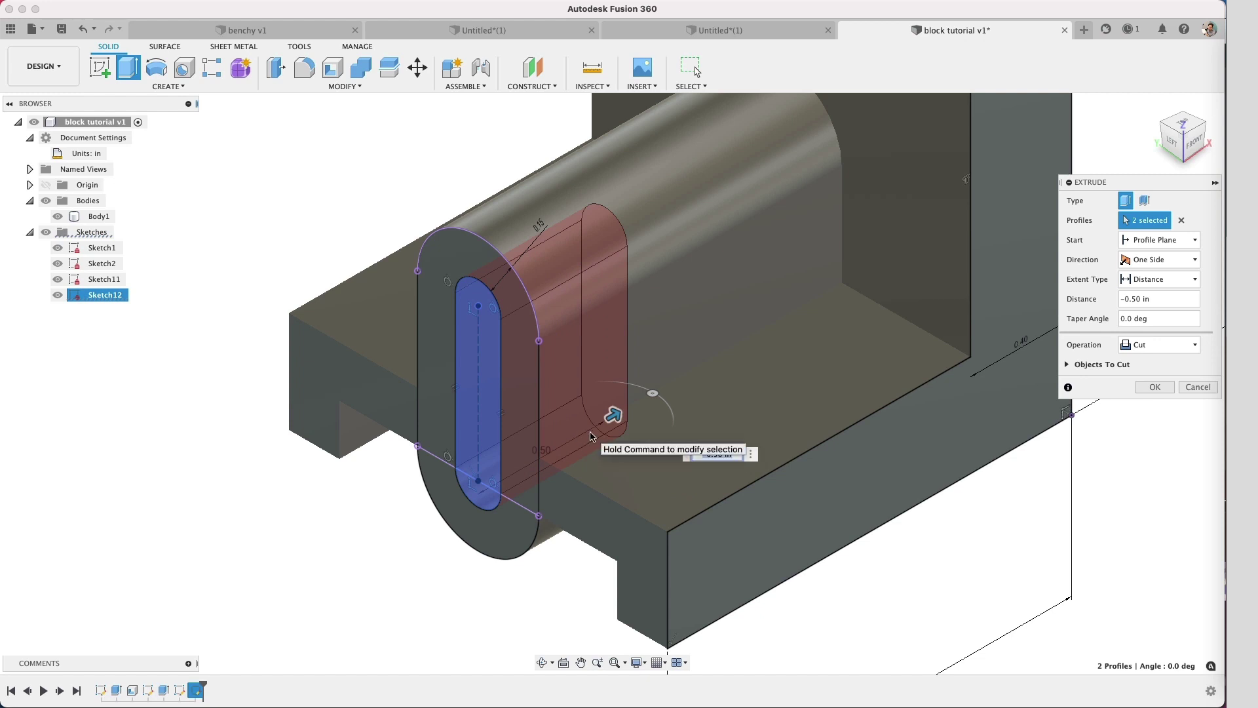
pyautogui.click(1148, 265)
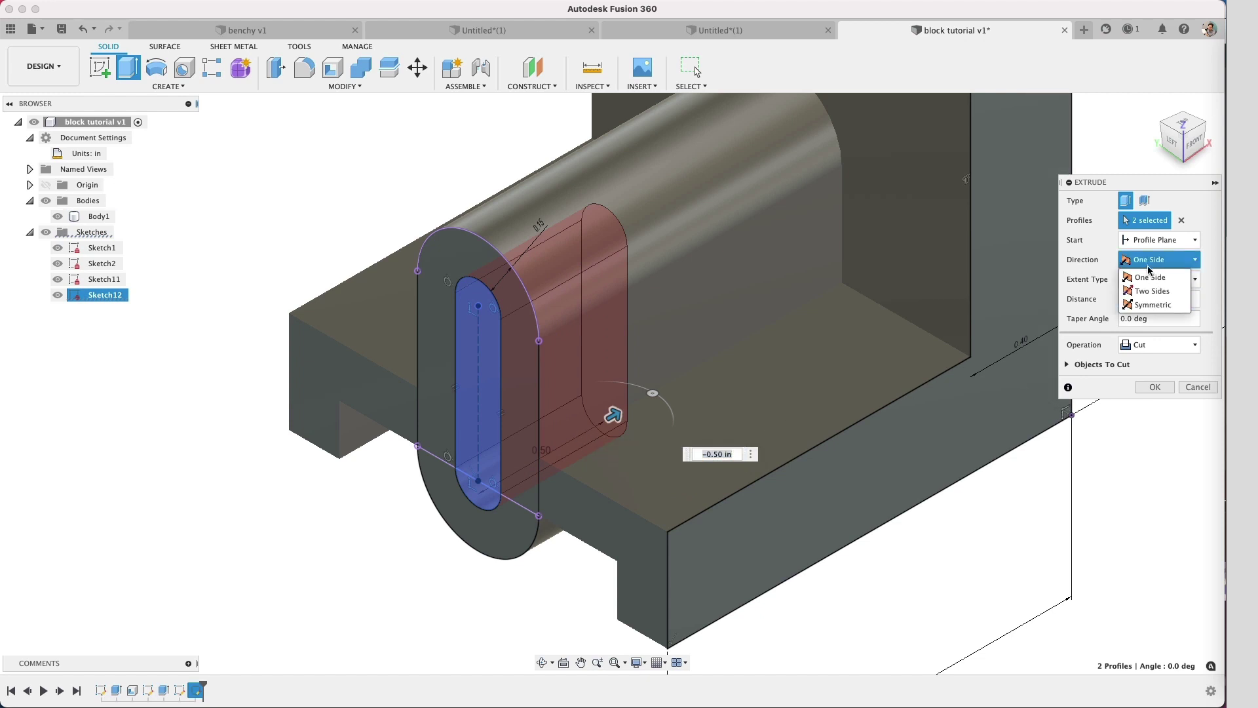
pyautogui.click(1152, 277)
pyautogui.click(1176, 281)
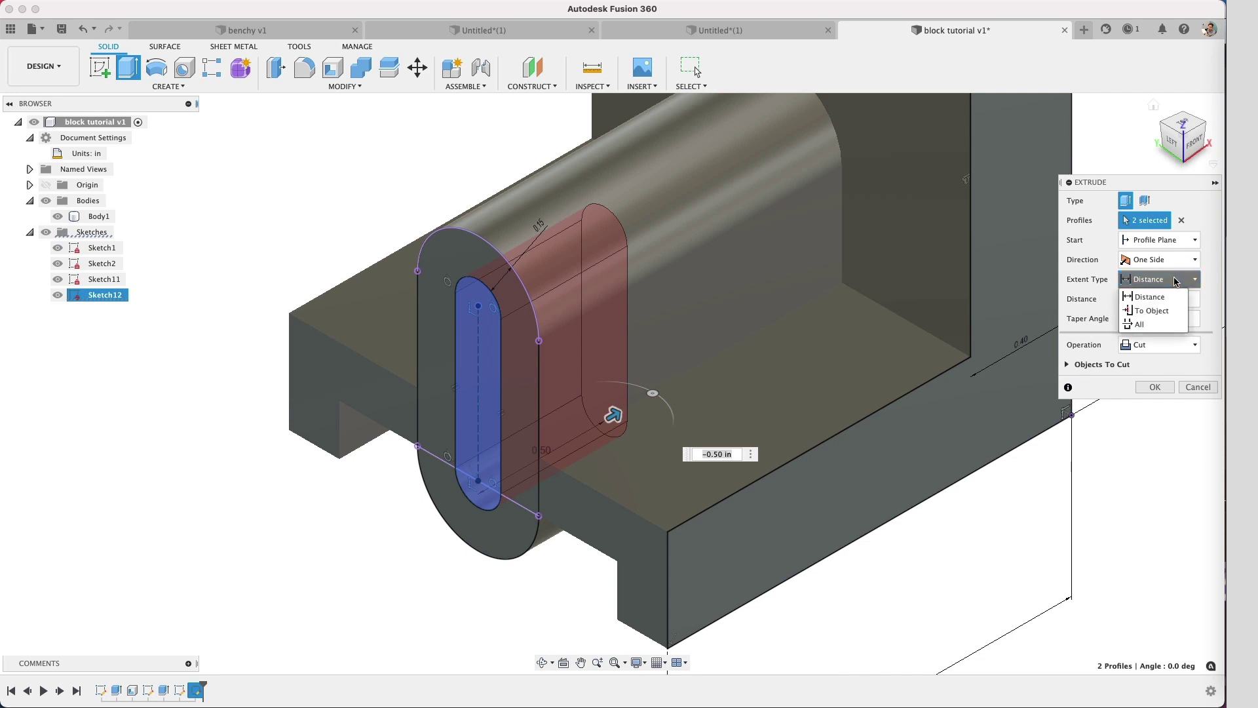
pyautogui.click(1141, 323)
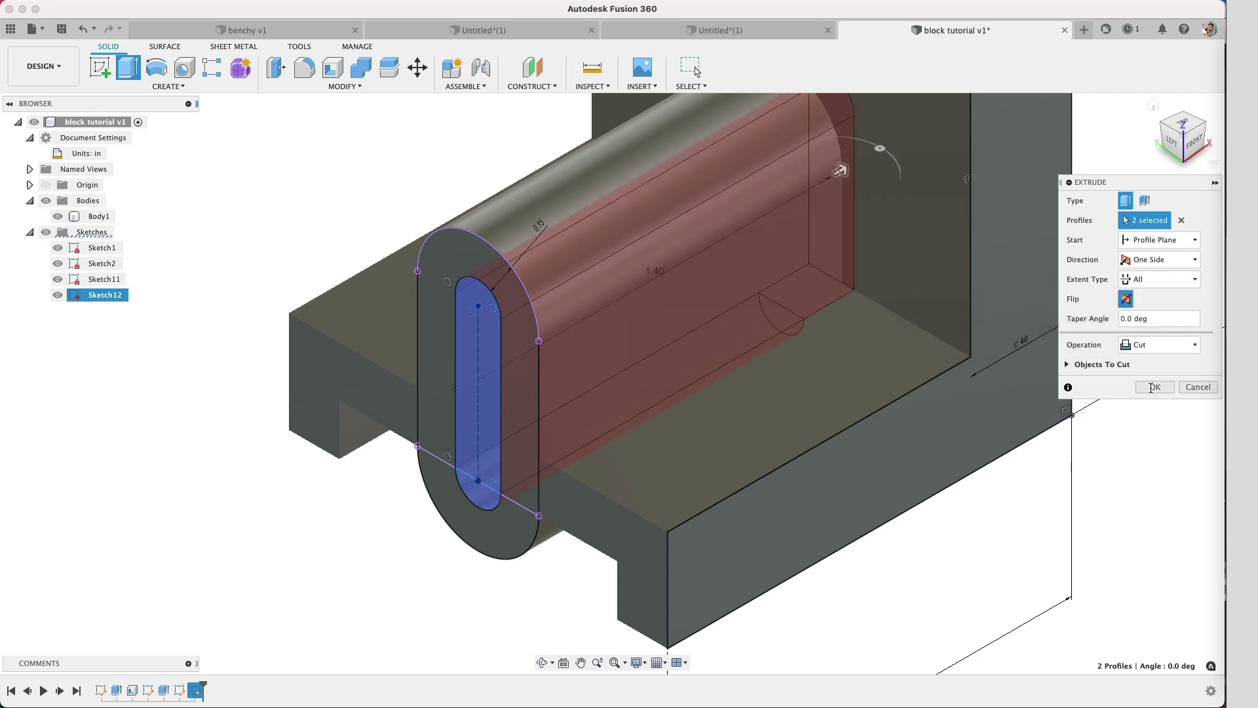
pyautogui.click(1151, 388)
pyautogui.keyDown('shift'); pyautogui.moveTo(360, 547); pyautogui.dragTo(471, 504, button='middle'); pyautogui.keyUp('shift')
pyautogui.keyDown('shift'); pyautogui.moveTo(589, 393); pyautogui.dragTo(255, 348, button='middle'); pyautogui.keyUp('shift')
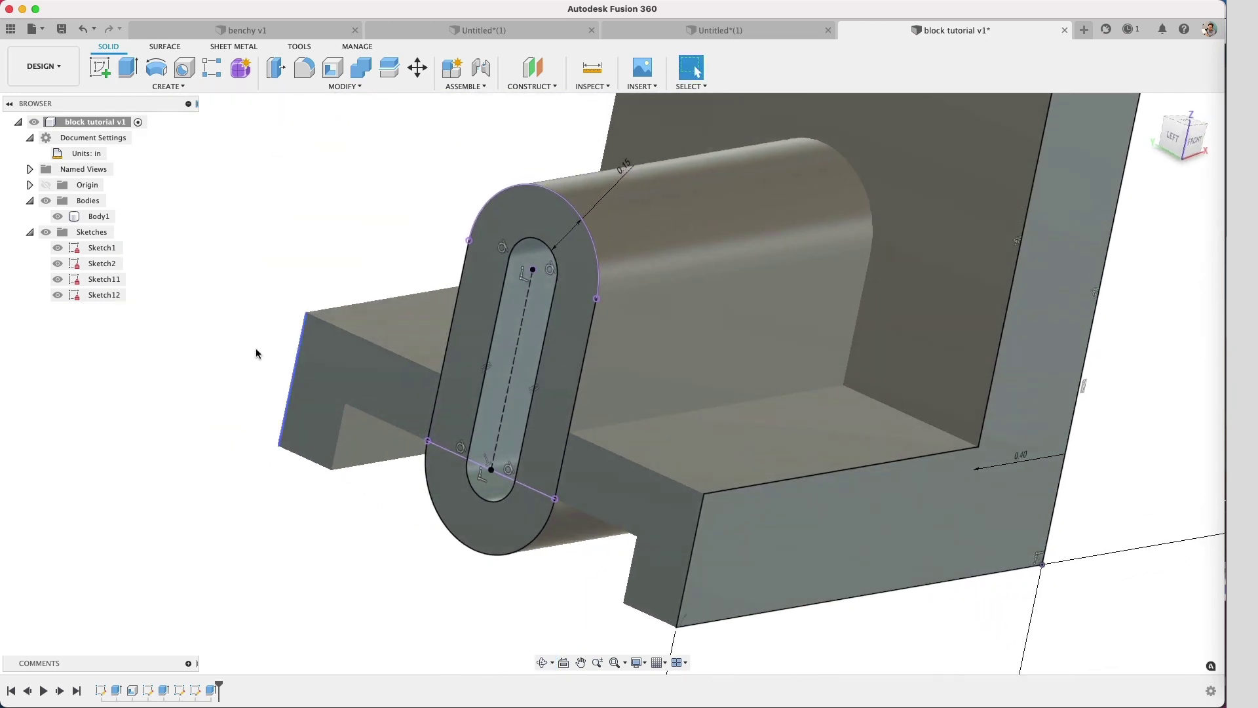
# - Hide the sketches in the Browser and orbit the bracket to another angle
pyautogui.click(46, 232)
pyautogui.scroll(5, 353, 238)
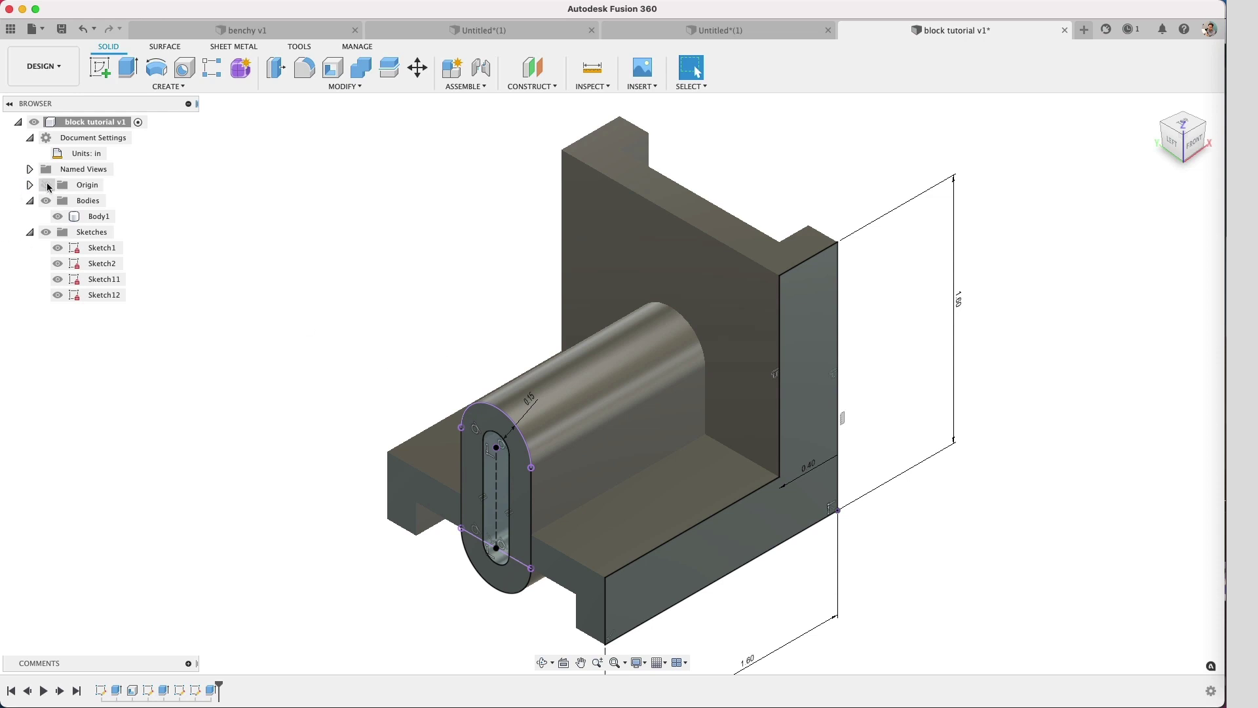
pyautogui.keyDown('shift'); pyautogui.moveTo(163, 213); pyautogui.dragTo(341, 265, button='middle'); pyautogui.keyUp('shift')
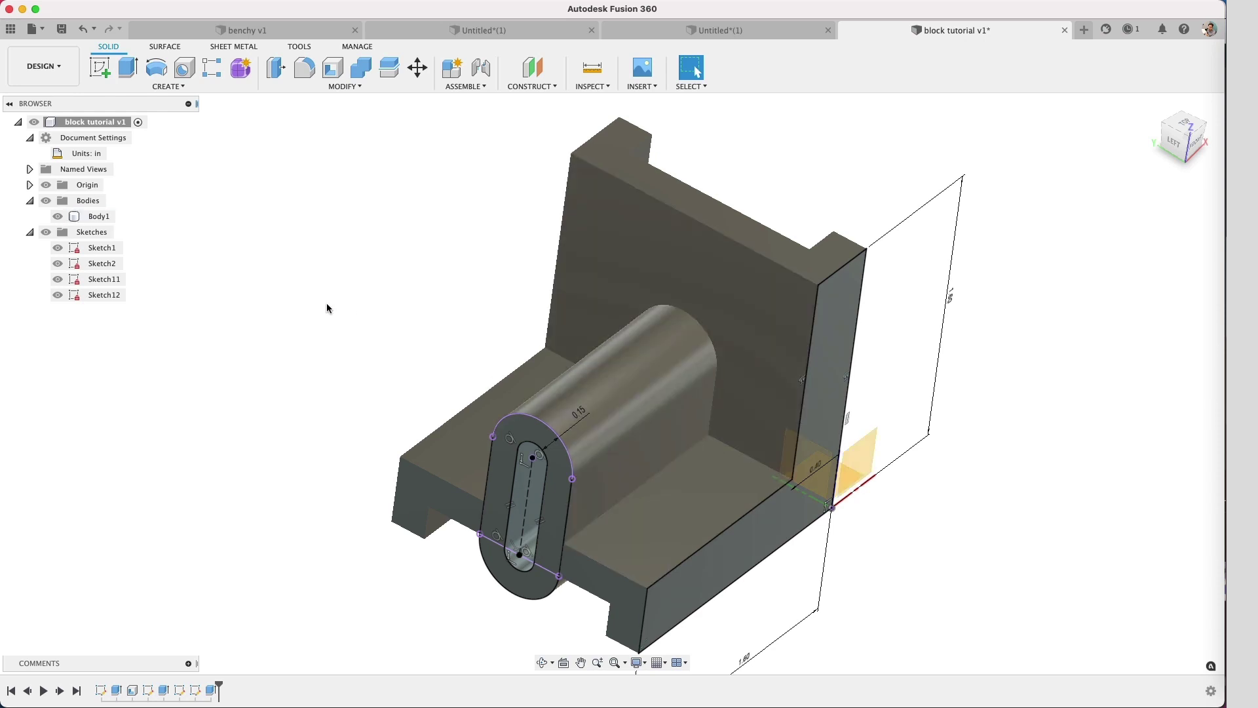
# - Create a midplane between the two opposite wall faces
pyautogui.click(532, 88)
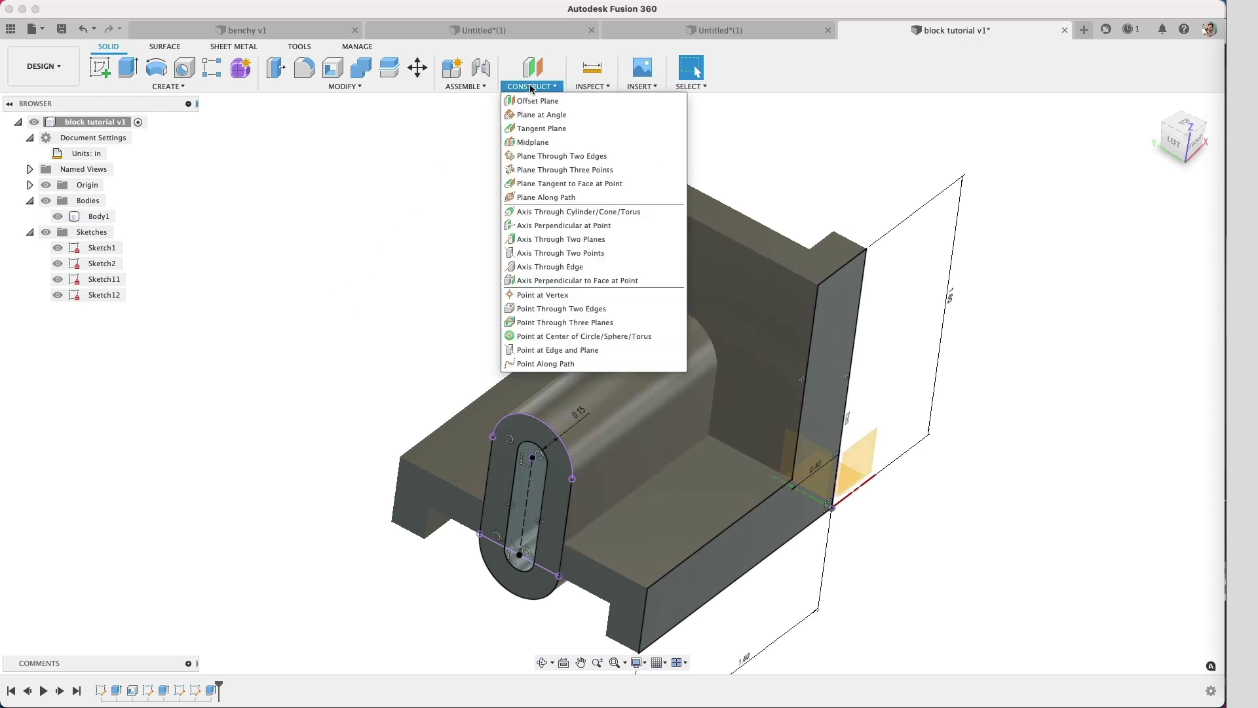
pyautogui.click(534, 142)
pyautogui.click(842, 338)
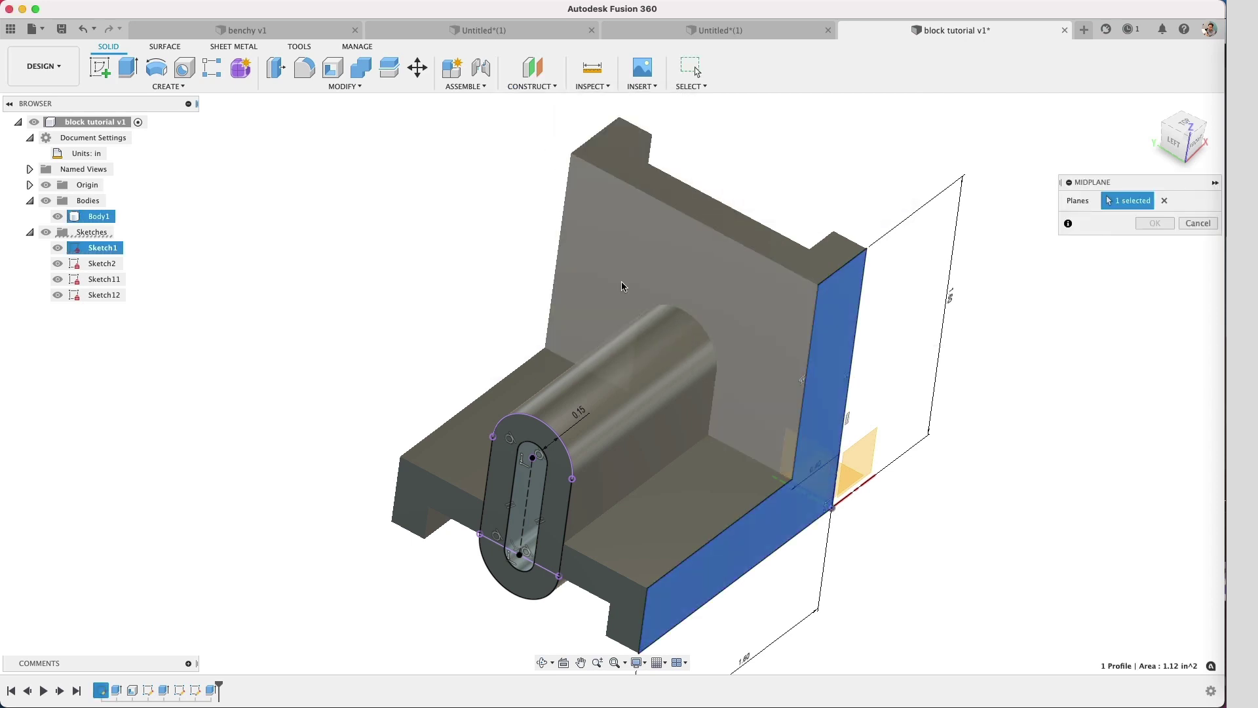
pyautogui.keyDown('shift'); pyautogui.moveTo(622, 286); pyautogui.dragTo(651, 237, button='middle'); pyautogui.keyUp('shift')
pyautogui.click(651, 237)
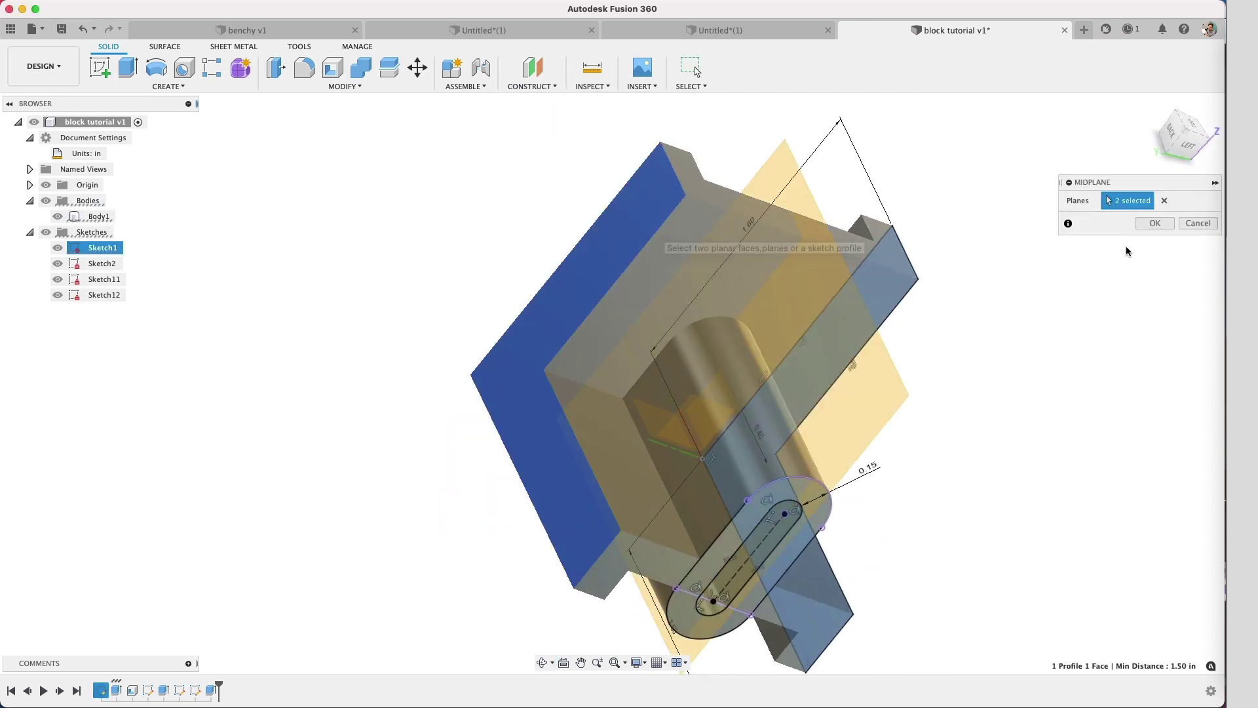
pyautogui.click(1154, 224)
# - Start a new sketch on the midplane from a near-front view
pyautogui.moveTo(900, 350)
pyautogui.keyDown('shift'); pyautogui.mouseDown(button='middle')
pyautogui.moveTo(709, 347)
pyautogui.moveTo(747, 351)
pyautogui.mouseUp(button='middle'); pyautogui.keyUp('shift')
pyautogui.click(533, 197)
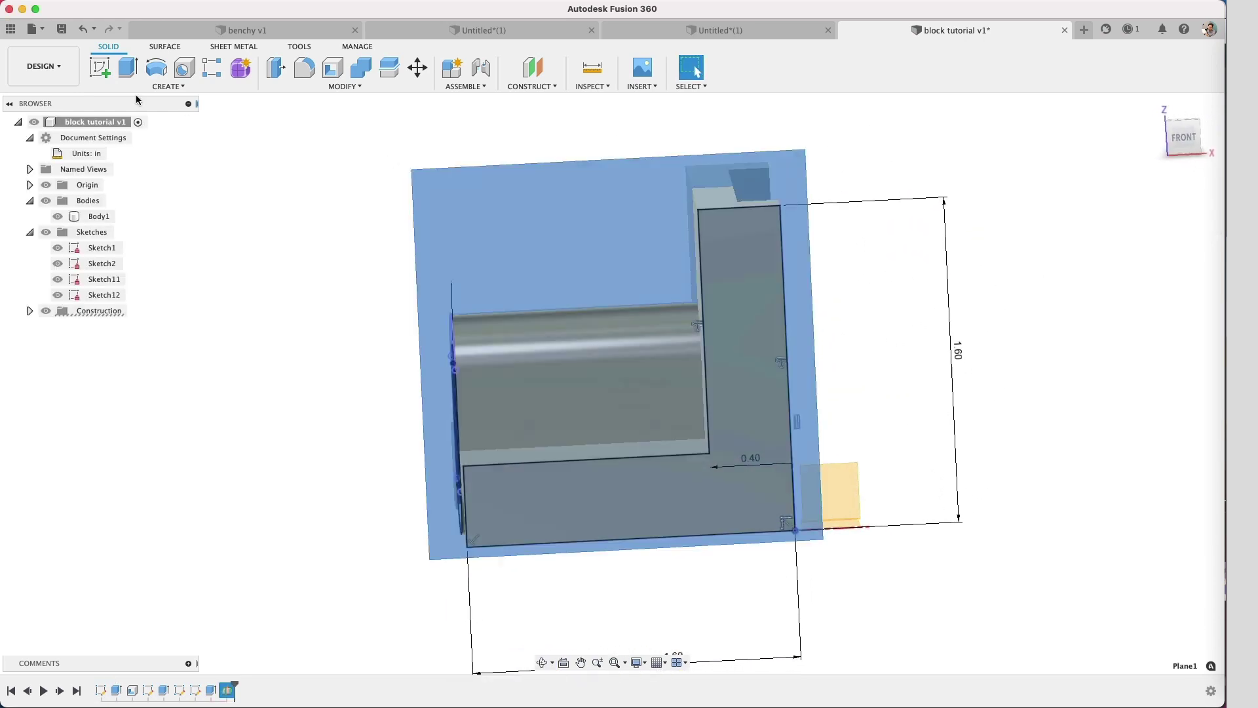
pyautogui.click(100, 69)
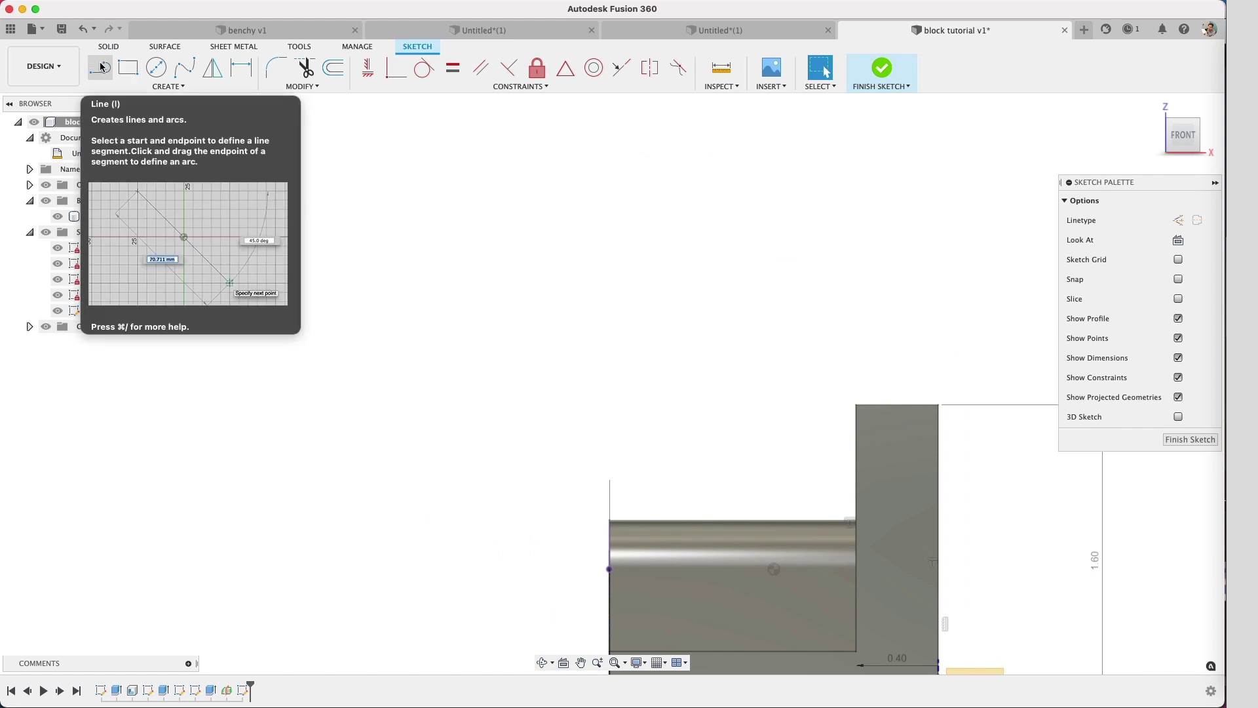
# - Draw a vertical line up from the boss's left edge, then a slanted line to the wall's top corner
pyautogui.click(102, 68)
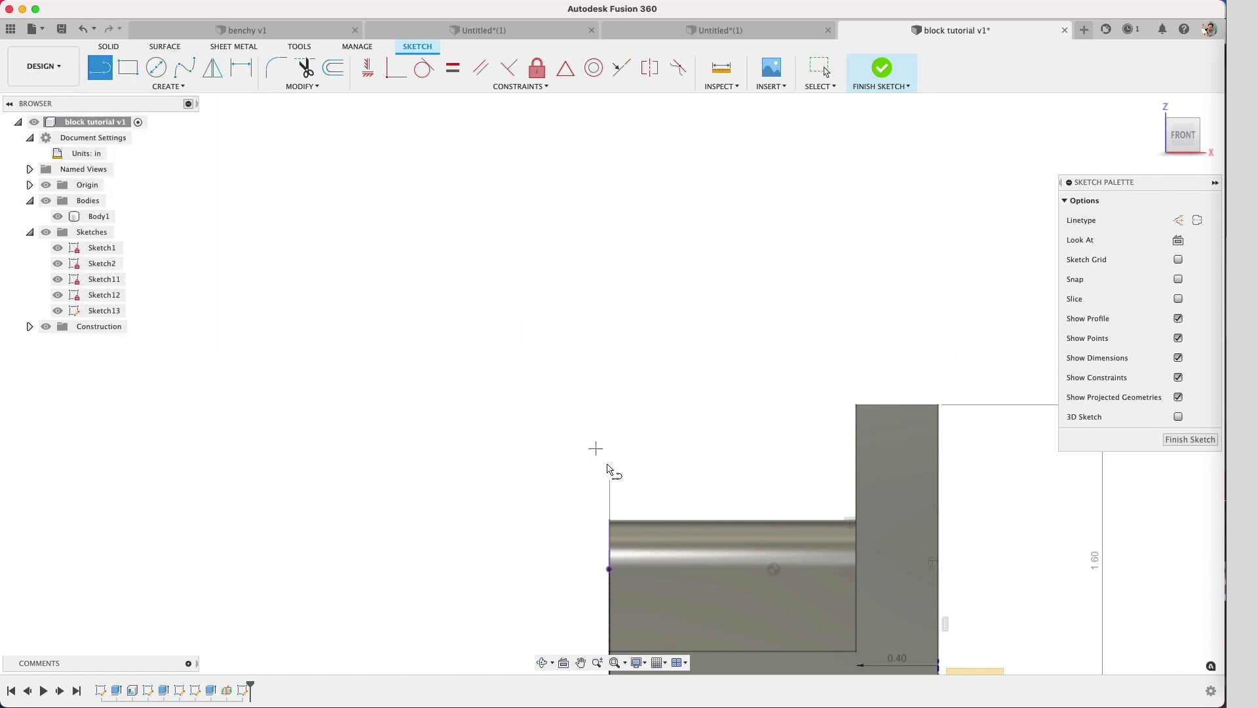
pyautogui.click(628, 504)
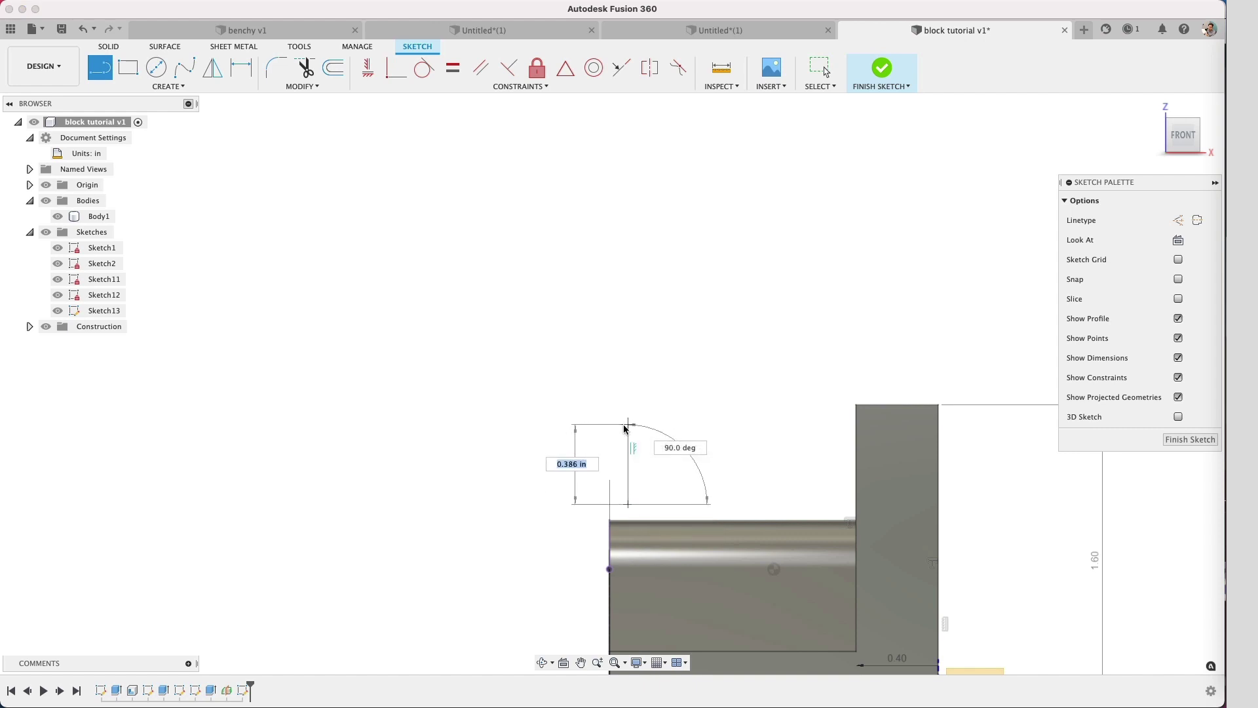
pyautogui.click(628, 438)
pyautogui.click(819, 417)
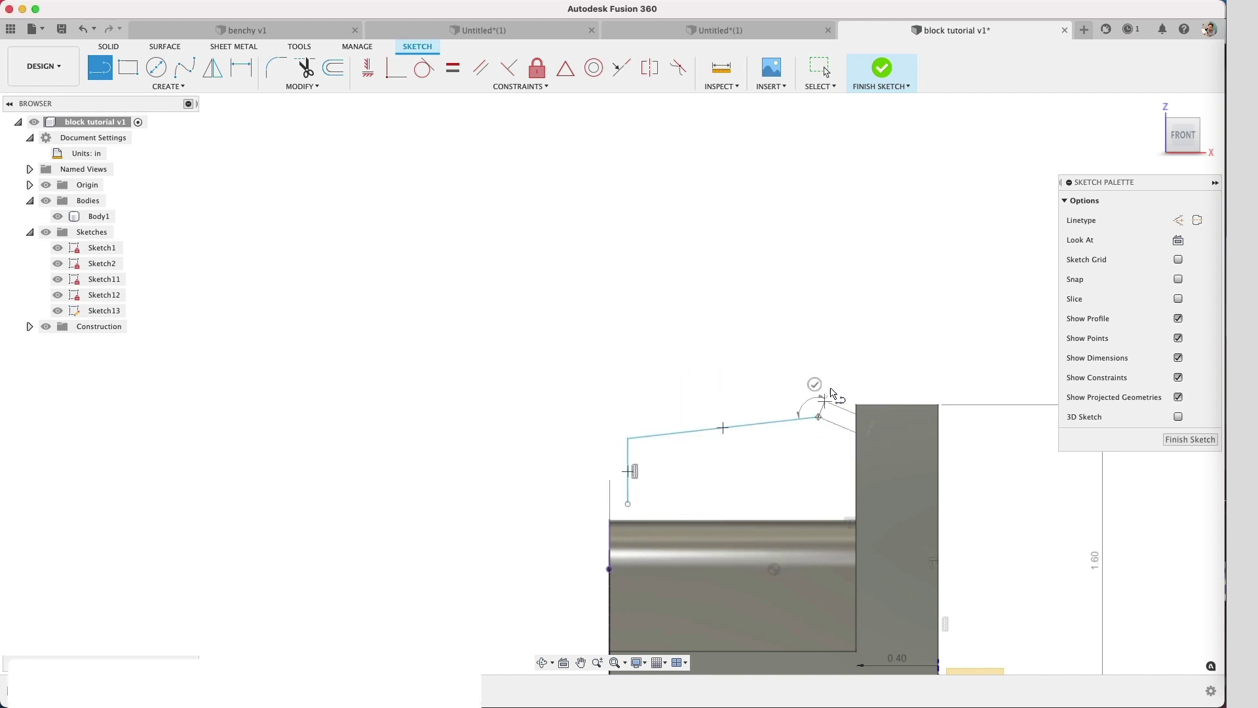
pyautogui.press('Escape')
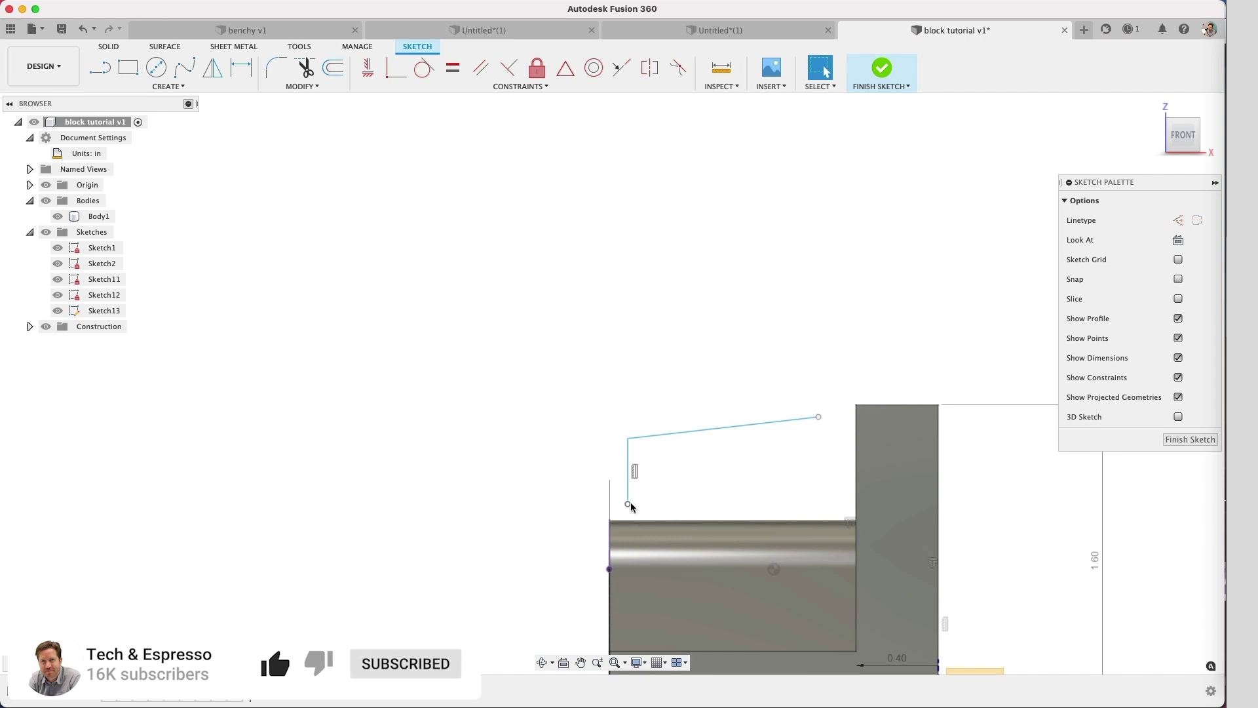
# - Make the line ends coincident with the upright wall's top corner and the boss's left edge
pyautogui.click(819, 418)
pyautogui.click(855, 406)
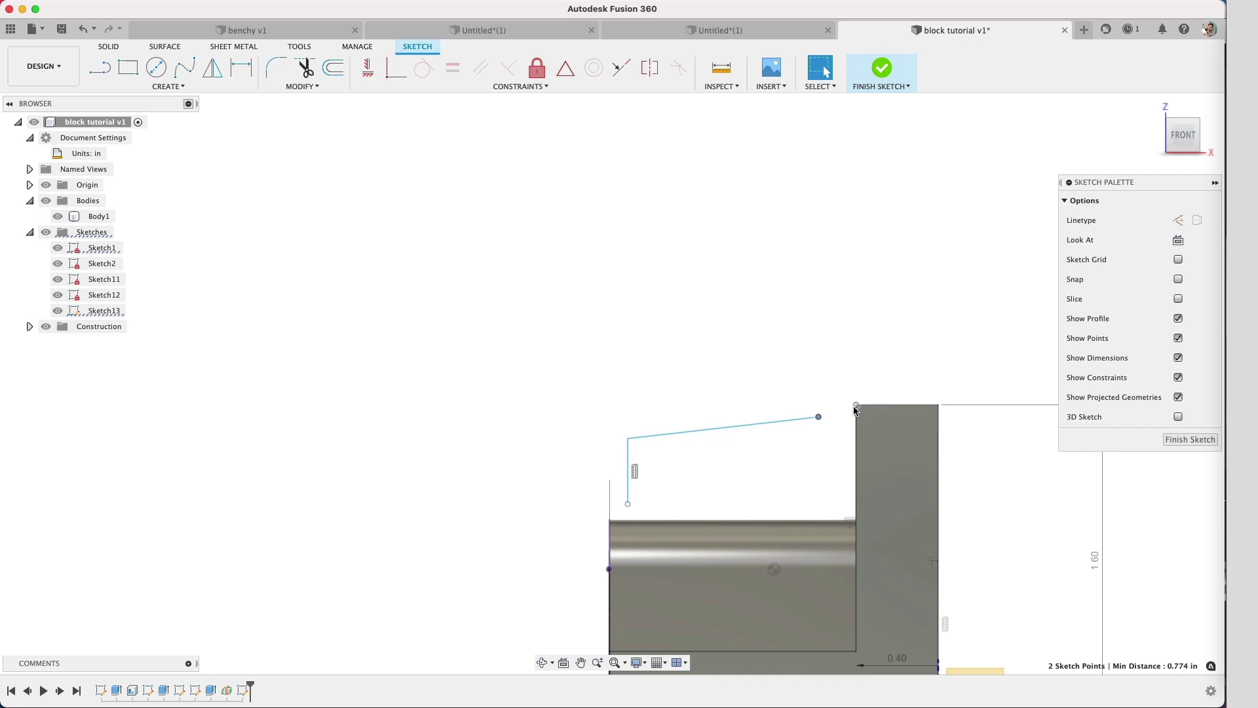
pyautogui.click(401, 67)
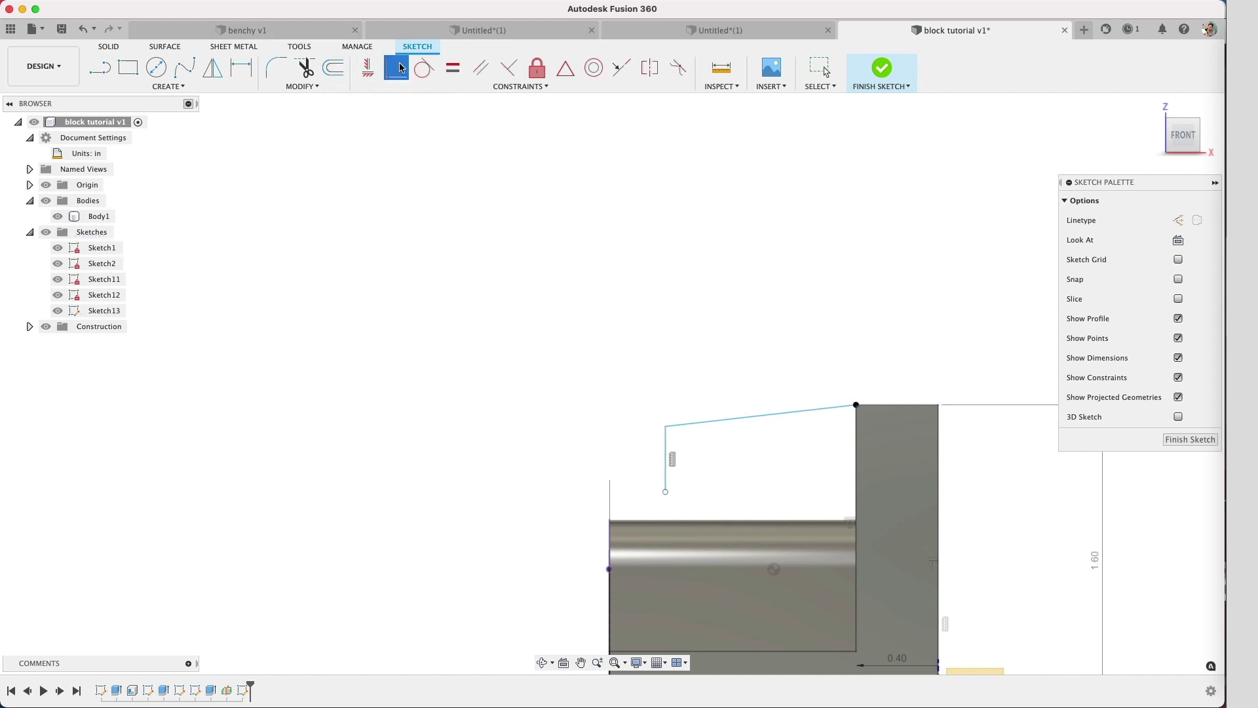
pyautogui.click(666, 493)
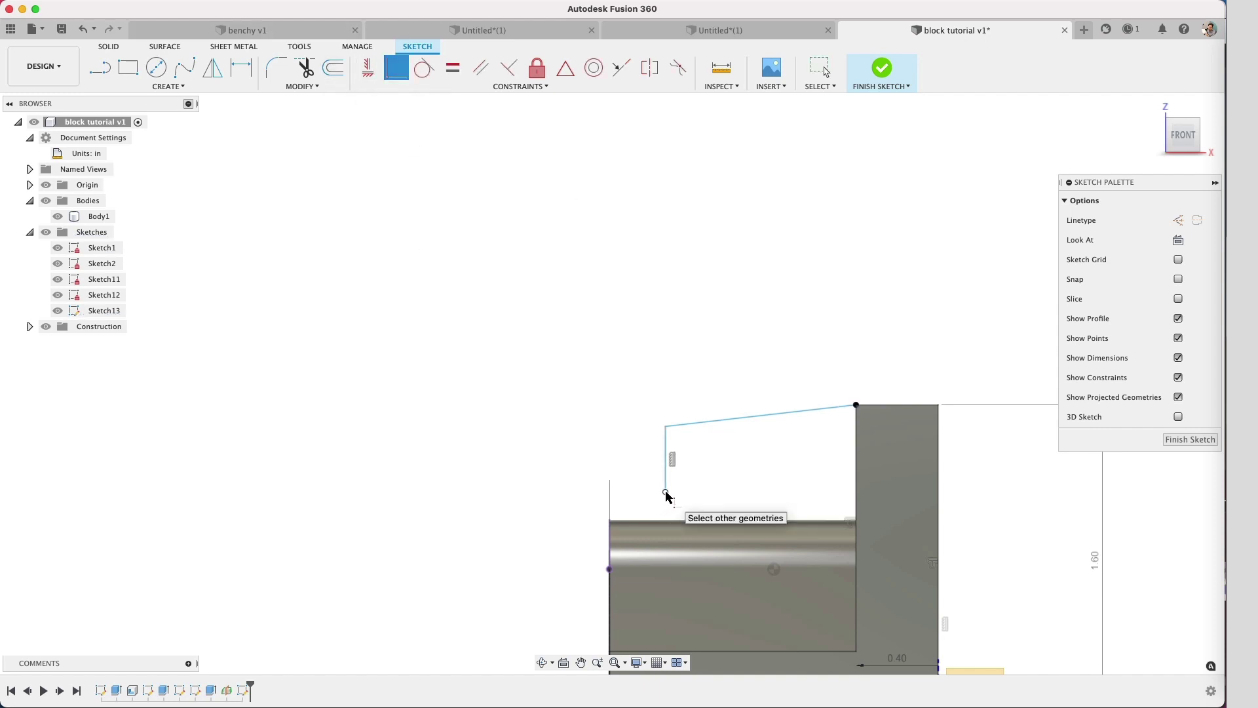
pyautogui.click(610, 524)
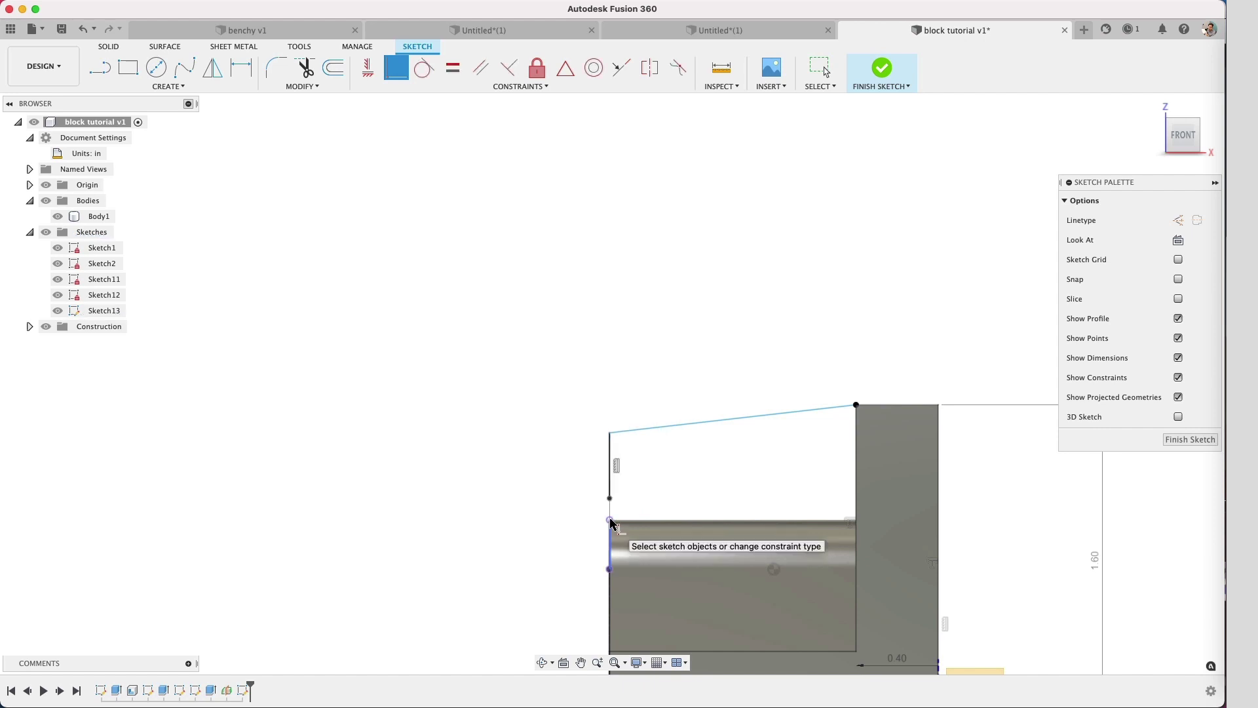
pyautogui.press('Escape')
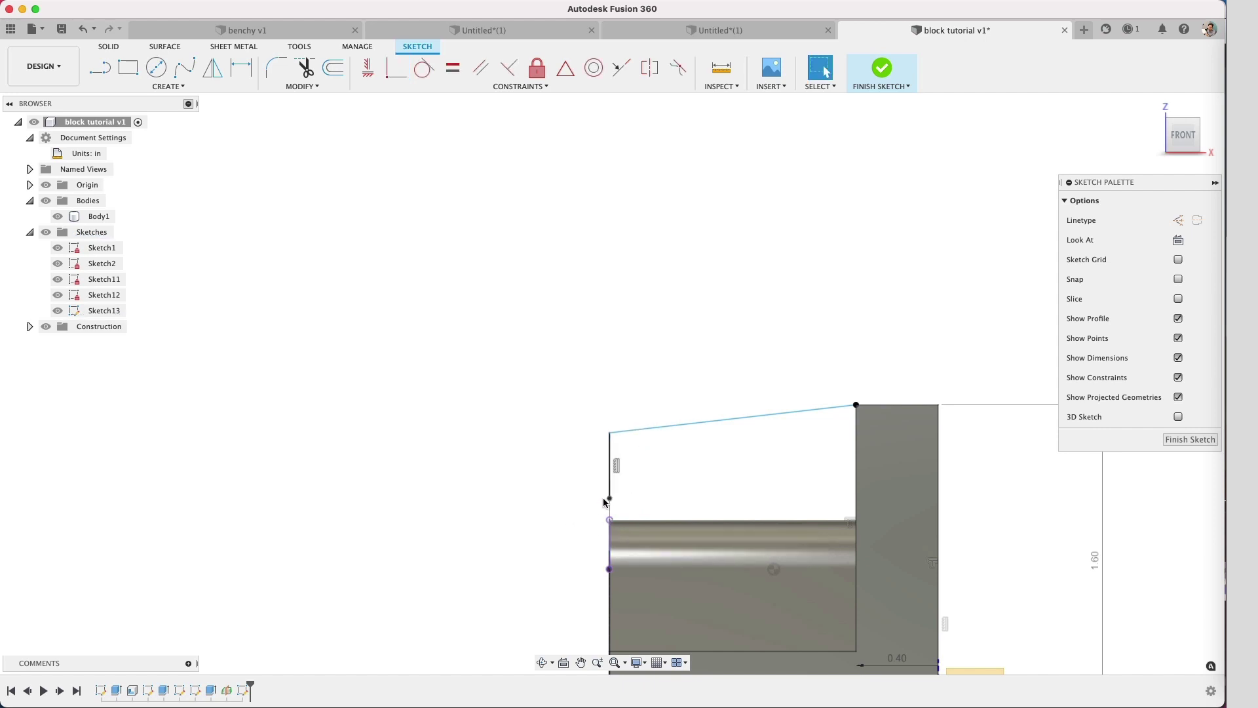
pyautogui.click(610, 521)
pyautogui.press('Escape')
pyautogui.moveTo(651, 482)
pyautogui.keyDown('shift'); pyautogui.mouseDown(button='middle')
pyautogui.moveTo(753, 502)
pyautogui.moveTo(677, 506)
pyautogui.moveTo(727, 503)
pyautogui.moveTo(709, 505)
pyautogui.mouseUp(button='middle'); pyautogui.keyUp('shift')
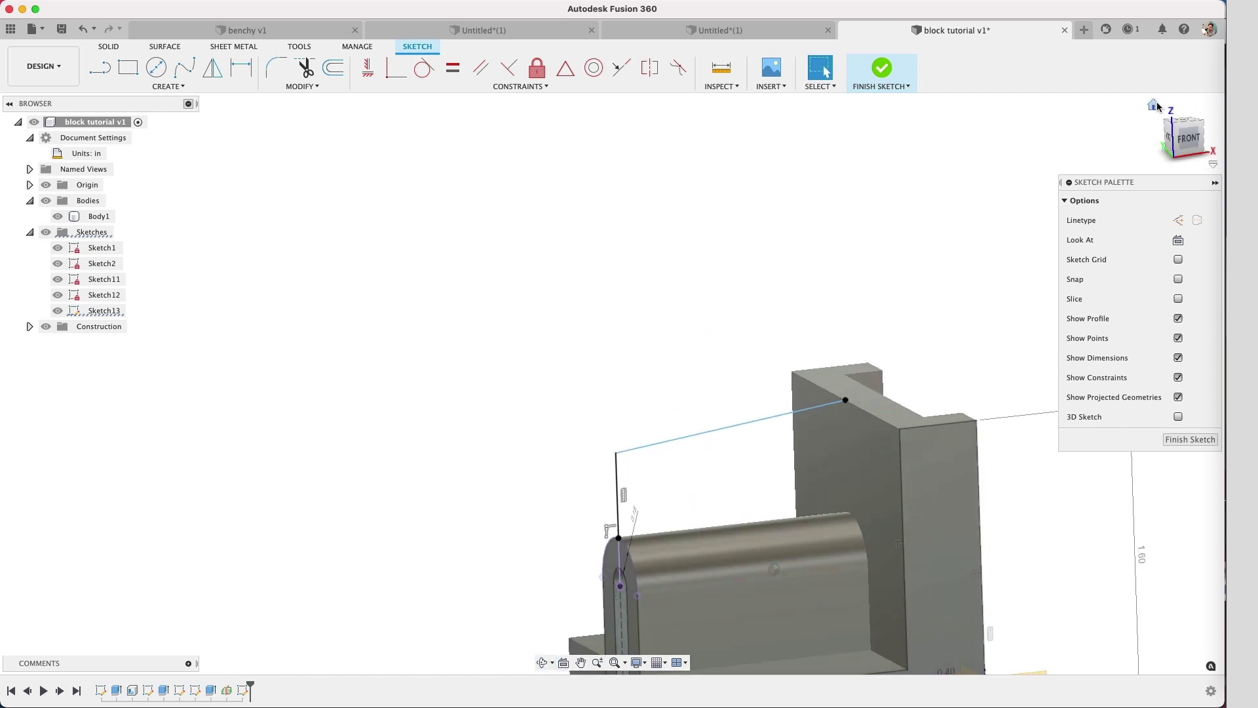
# - Launch the Rib feature by search and pick the sketched line as its curve
pyautogui.click(1157, 106)
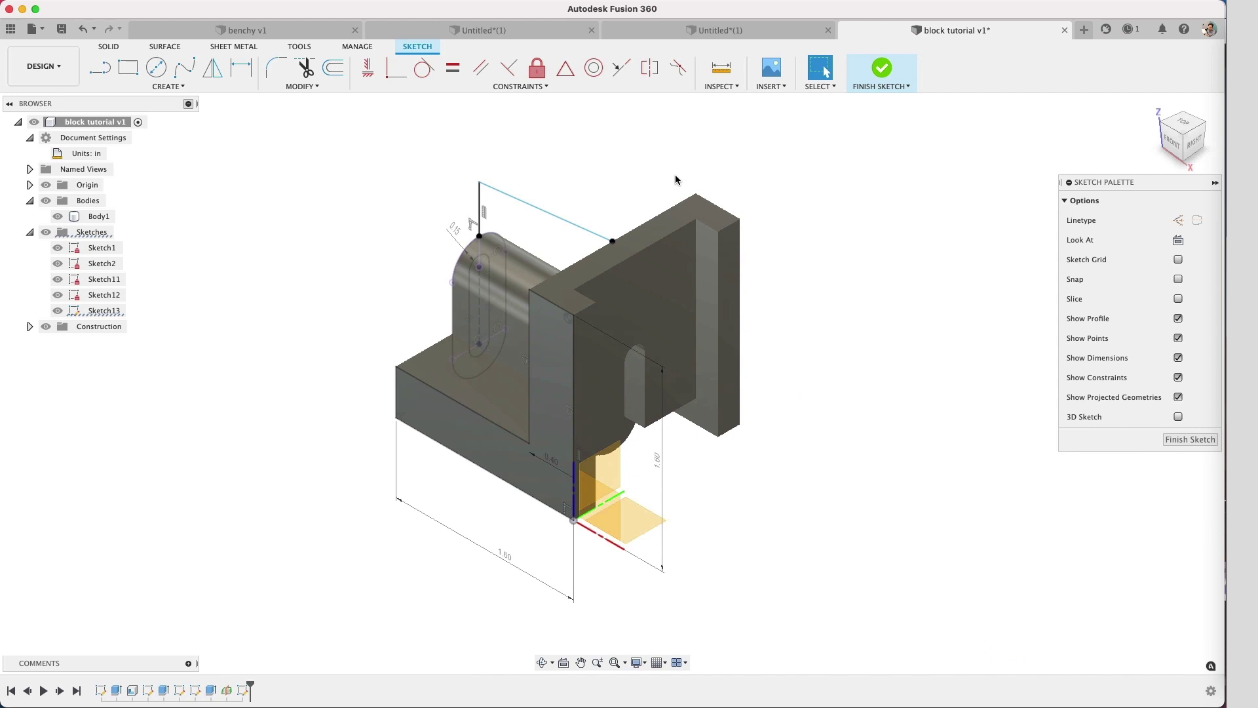
pyautogui.write('s')
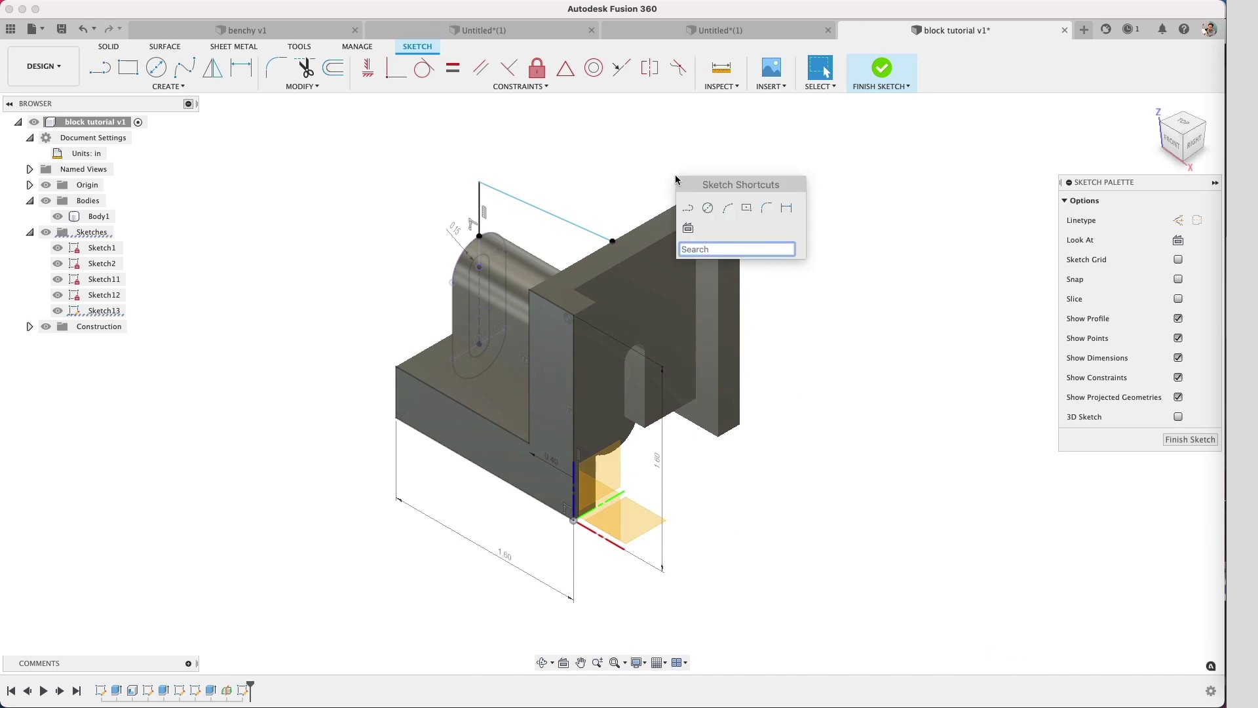
pyautogui.write('riv')
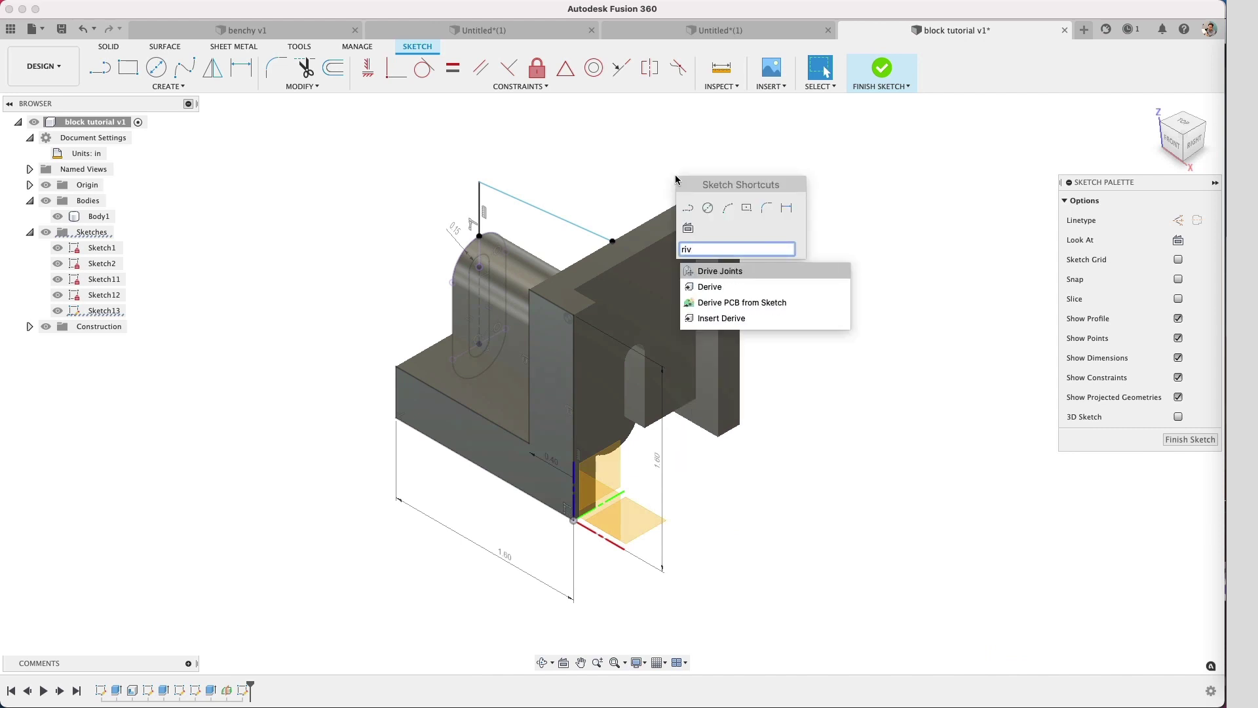
pyautogui.press('BackSpace')
pyautogui.write('b')
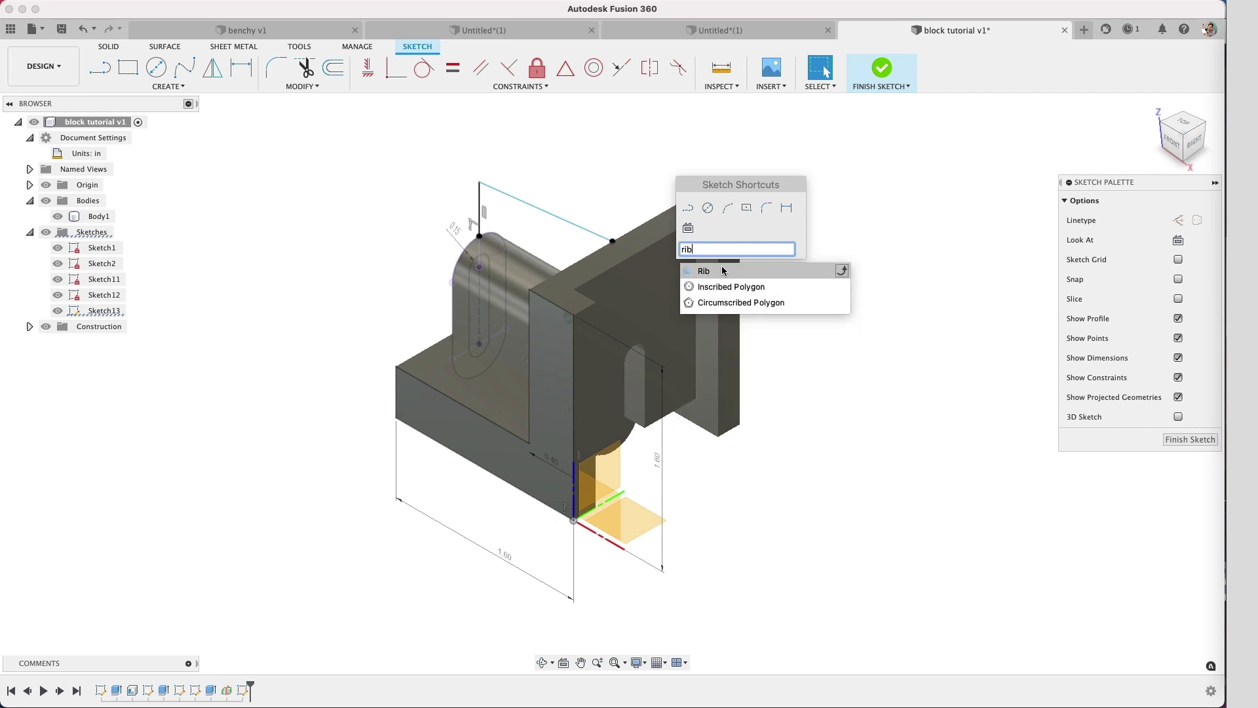
pyautogui.press('Return')
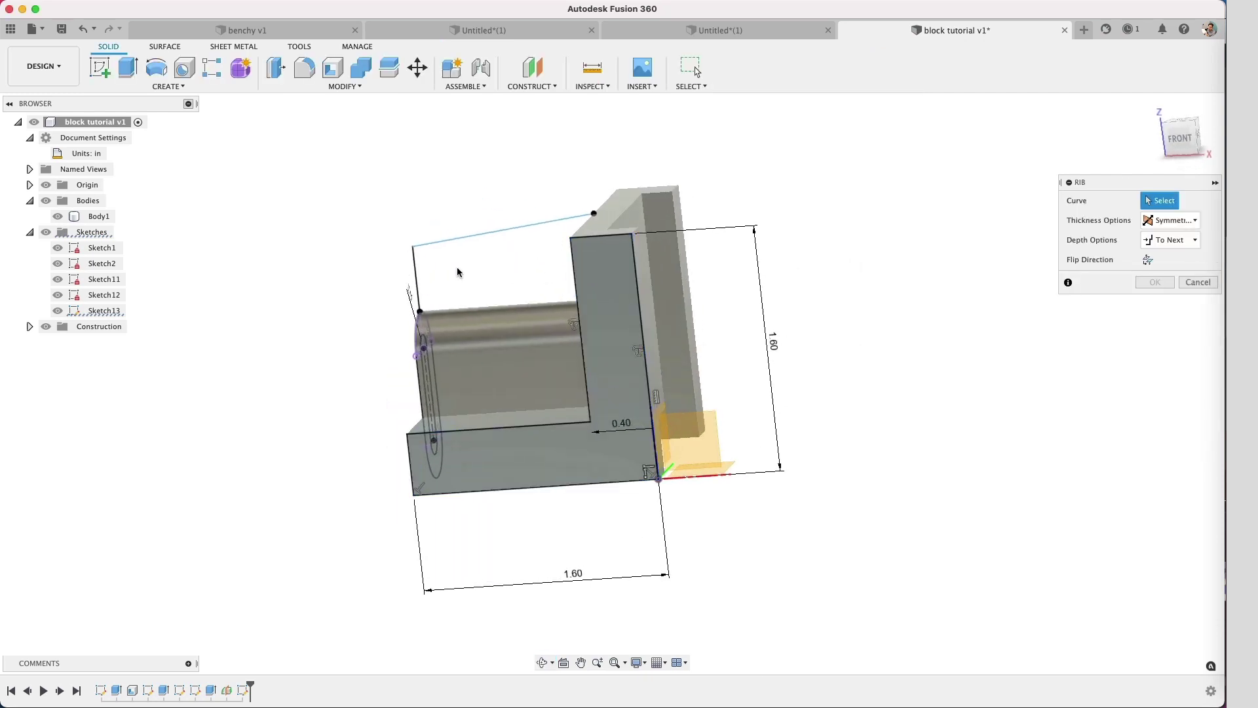
pyautogui.click(417, 268)
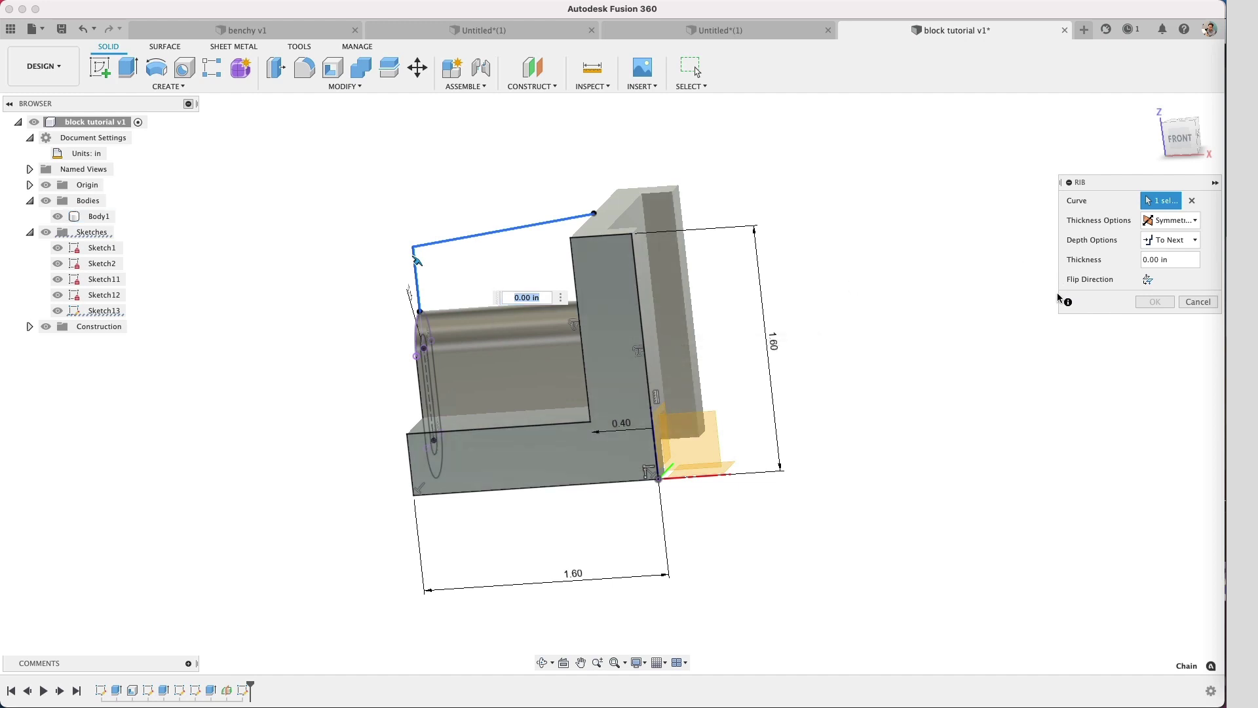
# - Set the rib to 0.2 in symmetric thickness, To Next, flipped toward the body, and commit it
pyautogui.moveTo(1057, 300)
pyautogui.click(1174, 260)
pyautogui.write('.2')
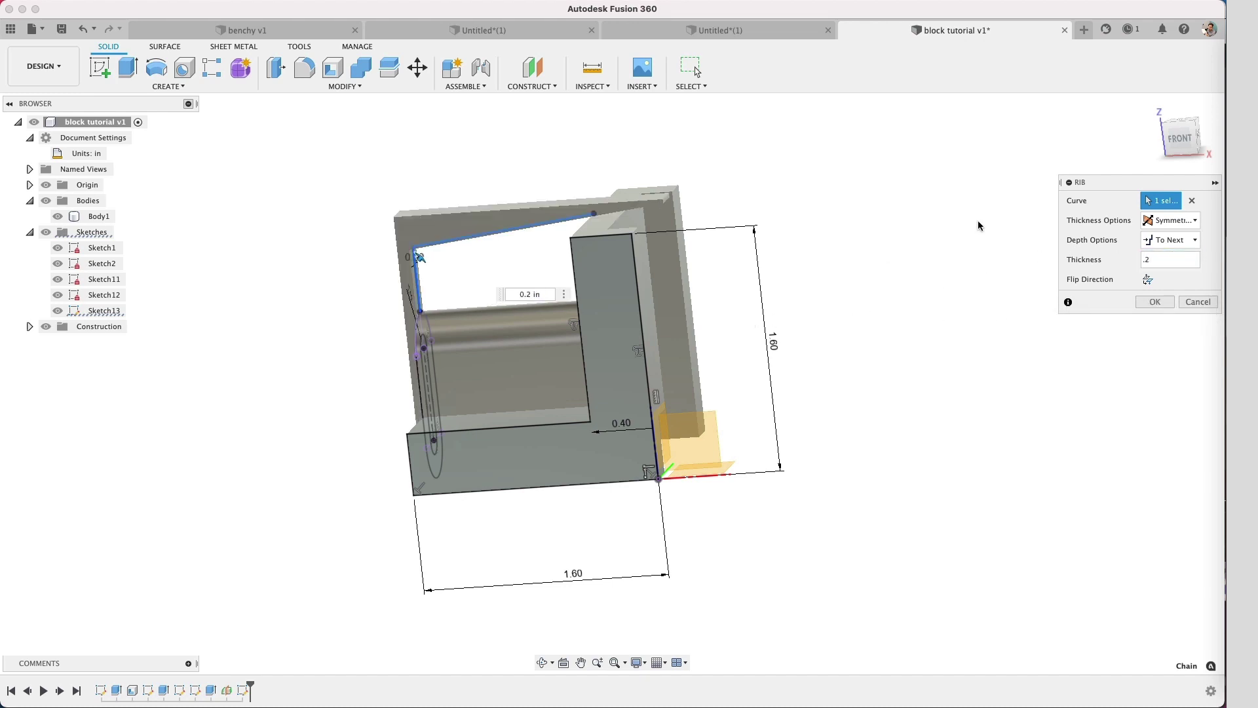
pyautogui.click(1158, 222)
pyautogui.click(1109, 214)
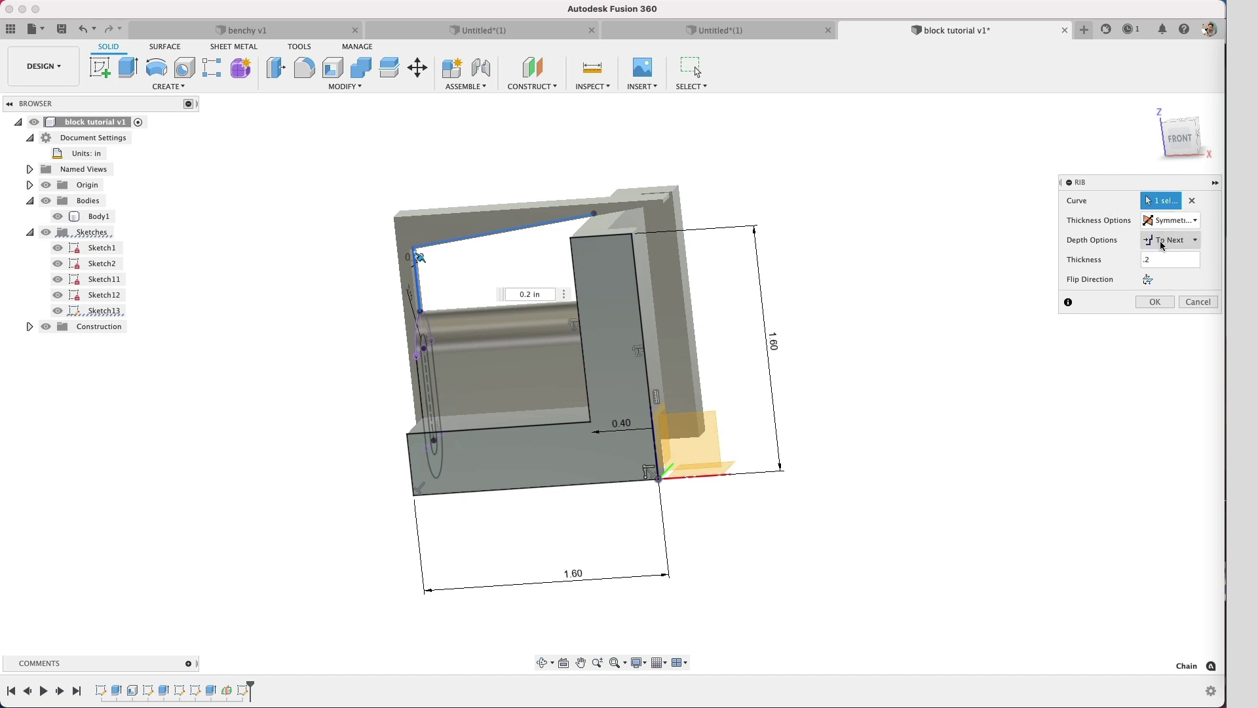
pyautogui.click(1161, 242)
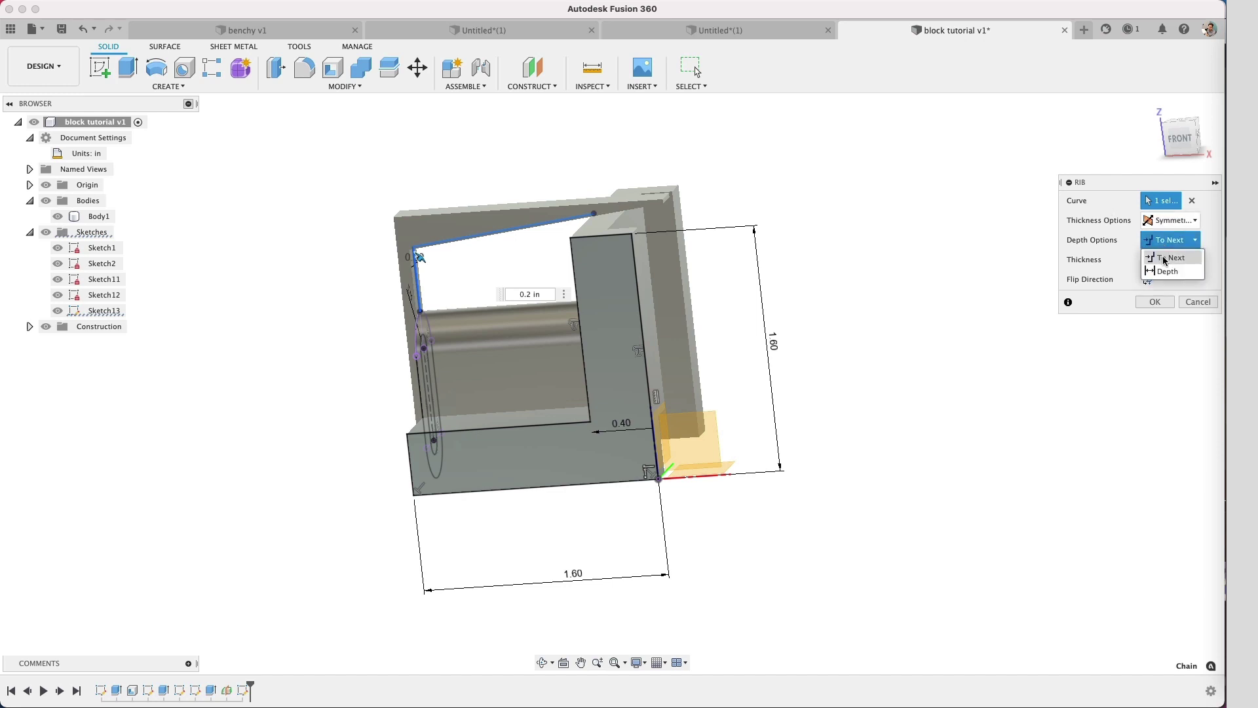
pyautogui.click(1165, 258)
pyautogui.click(1147, 279)
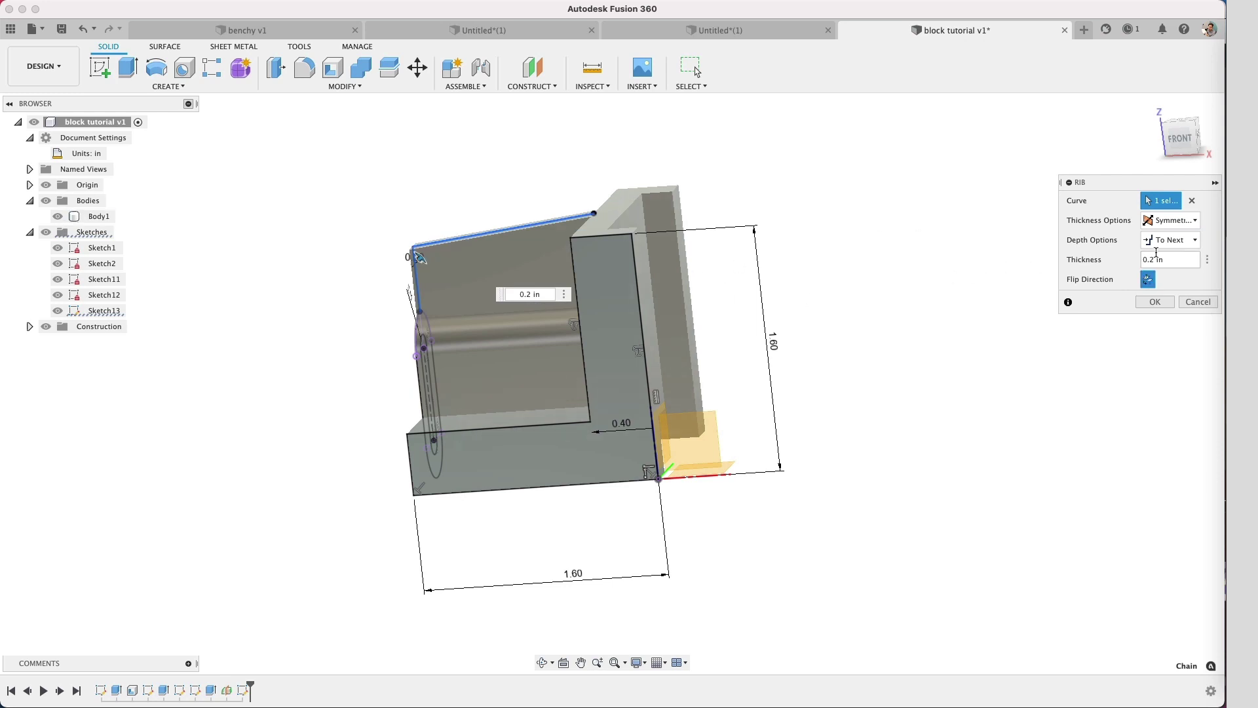
pyautogui.keyDown('shift'); pyautogui.moveTo(545, 252); pyautogui.dragTo(778, 264, button='middle'); pyautogui.keyUp('shift')
pyautogui.keyDown('shift'); pyautogui.moveTo(678, 281); pyautogui.dragTo(679, 245, button='middle'); pyautogui.keyUp('shift')
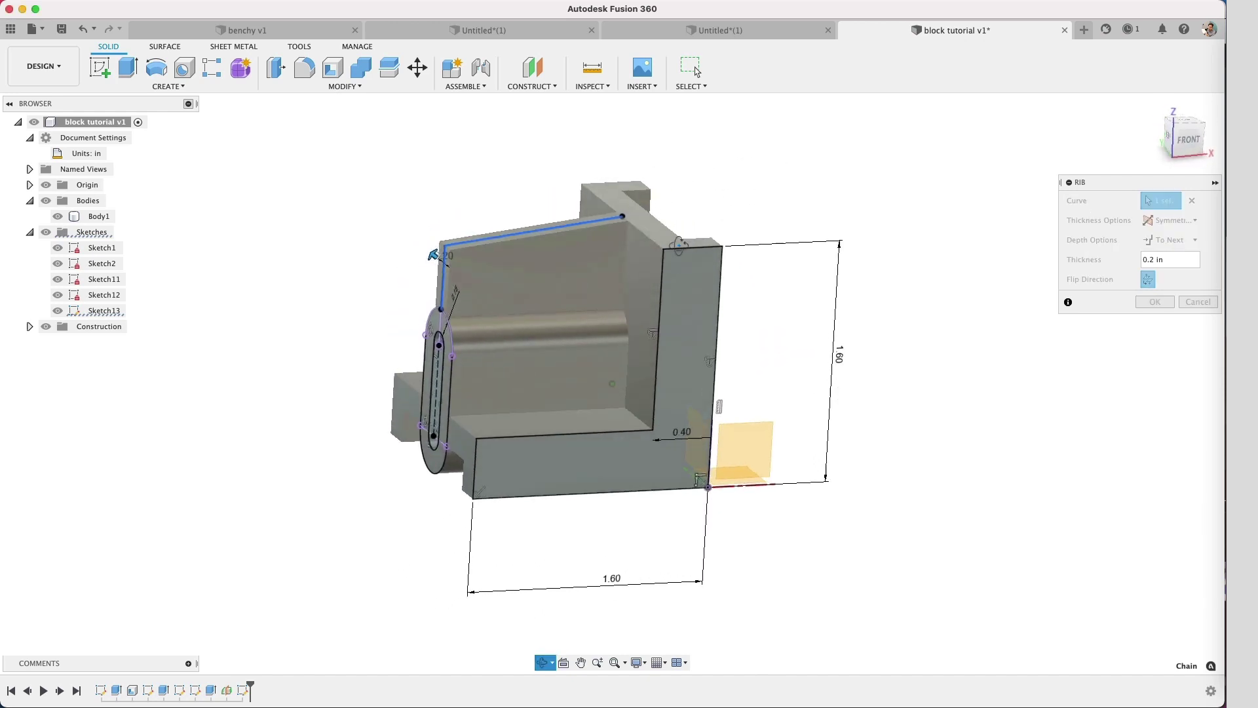
pyautogui.press('Return')
pyautogui.keyDown('shift'); pyautogui.moveTo(801, 196); pyautogui.dragTo(726, 224, button='middle'); pyautogui.keyUp('shift')
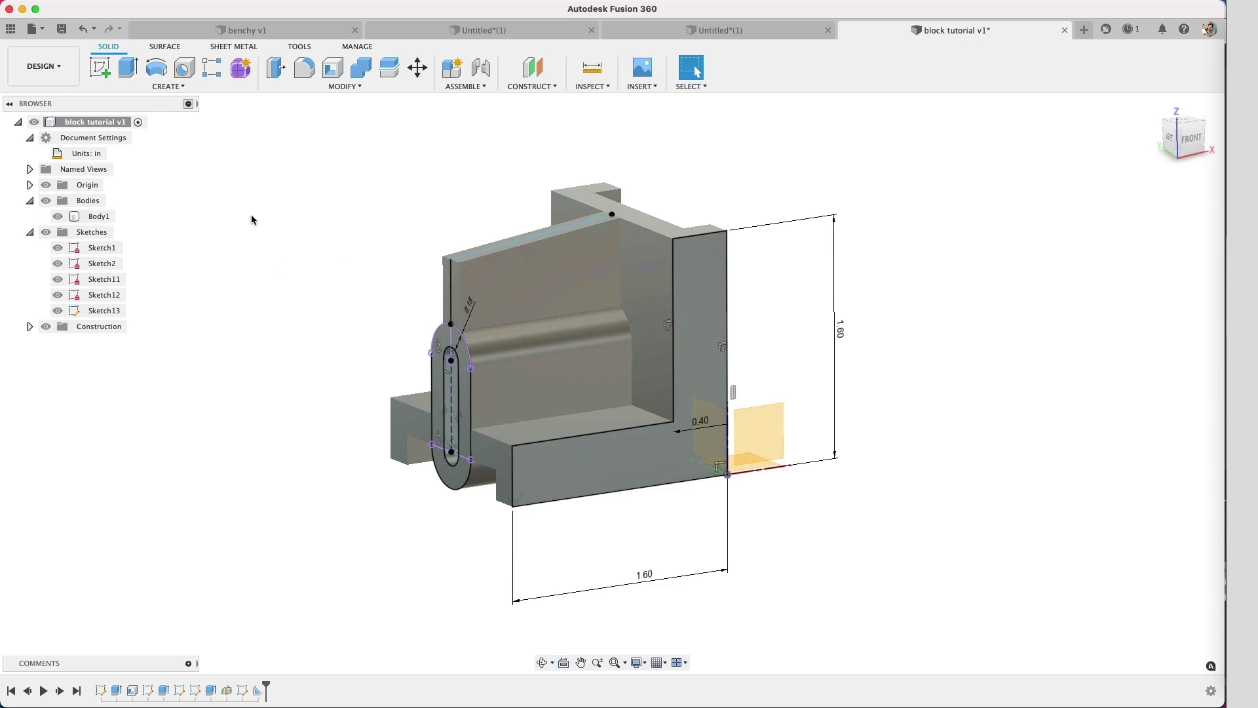
# - Turn off the Sketches folder visibility and orbit toward the bracket's left side
pyautogui.click(45, 231)
pyautogui.keyDown('shift'); pyautogui.moveTo(720, 353); pyautogui.dragTo(792, 357, button='middle'); pyautogui.keyUp('shift')
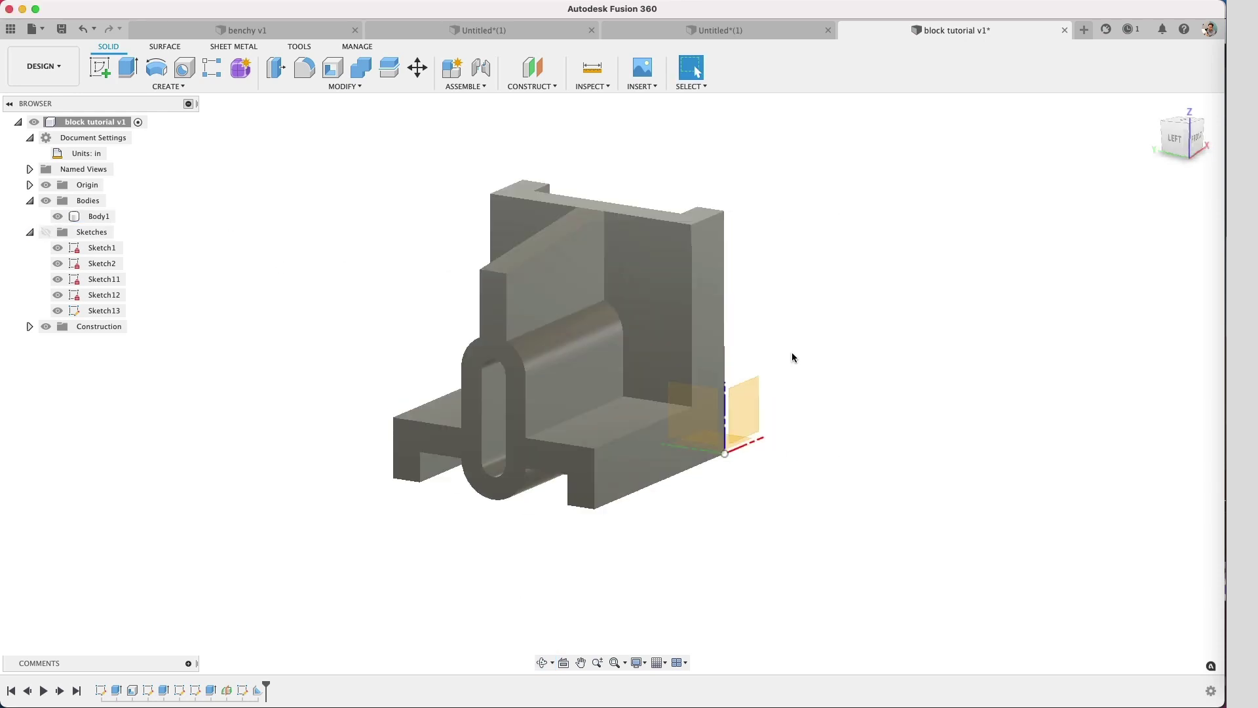